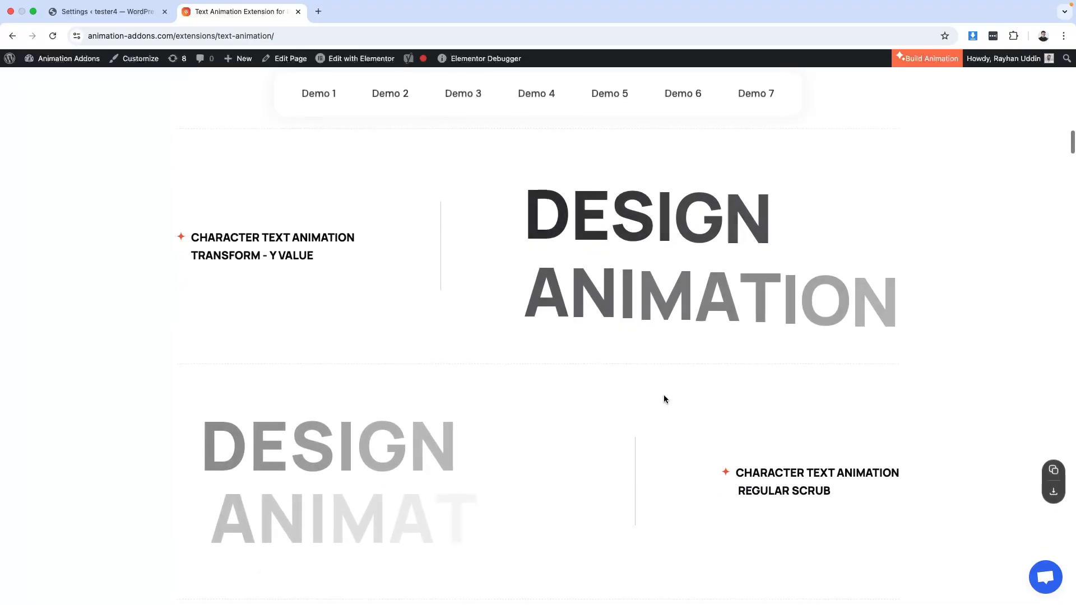
# Look through the text animation demos, from the character animations of Demo 1 to the text scale examples of Demo 05
pyautogui.scroll(-5, 663, 396)
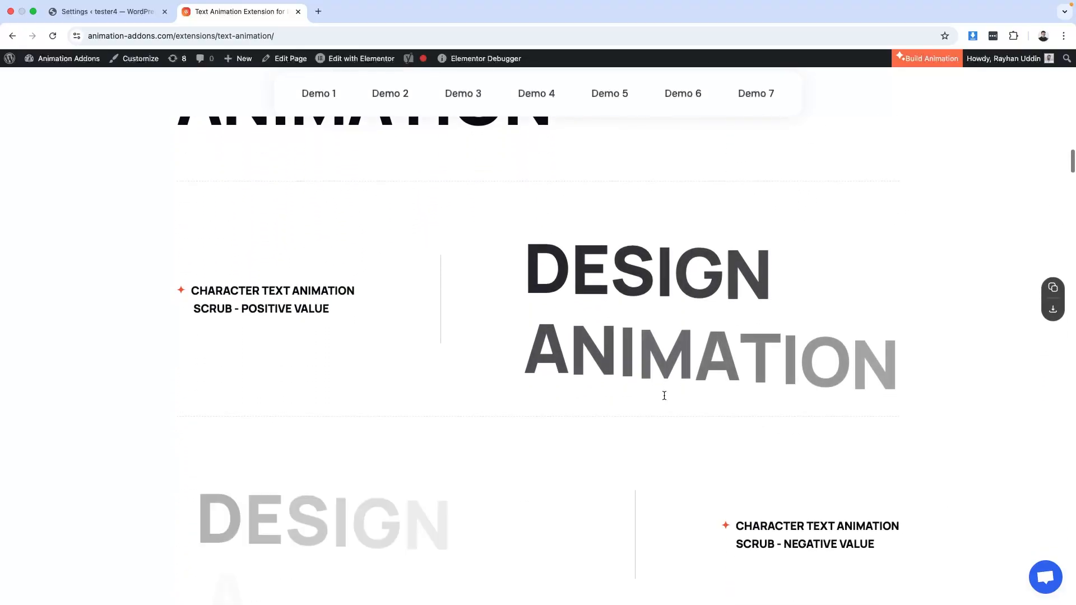
pyautogui.scroll(-8, 664, 398)
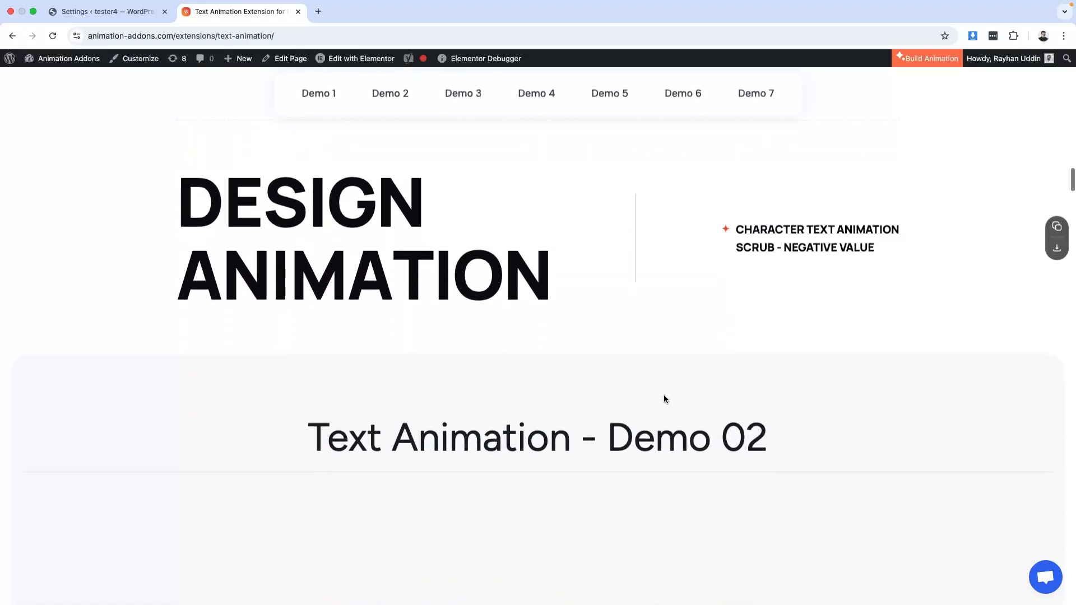
pyautogui.scroll(-2, 663, 398)
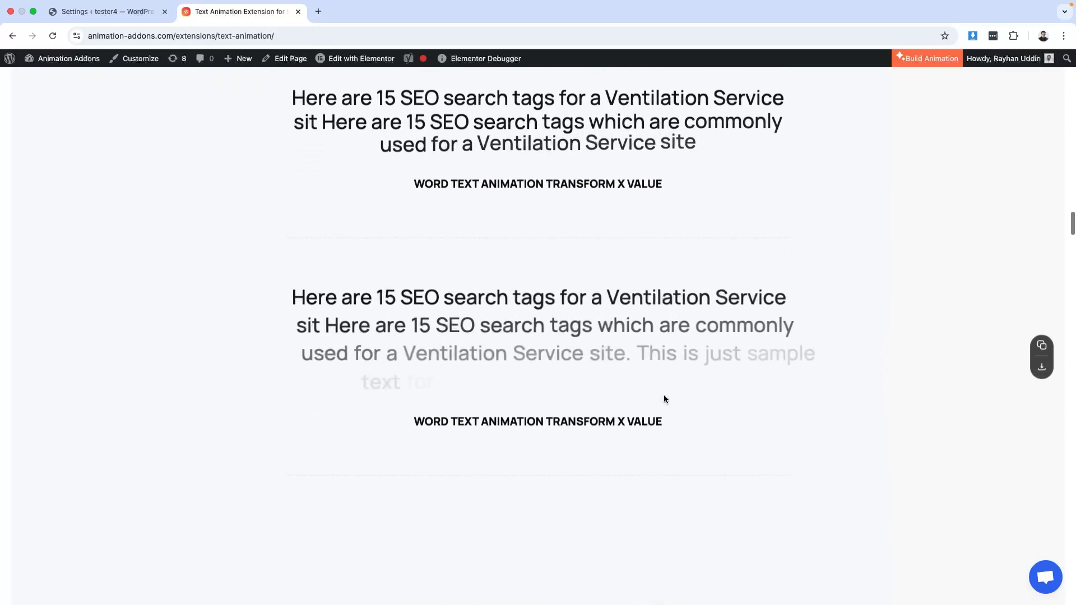
pyautogui.scroll(-2, 665, 399)
pyautogui.scroll(-2, 664, 398)
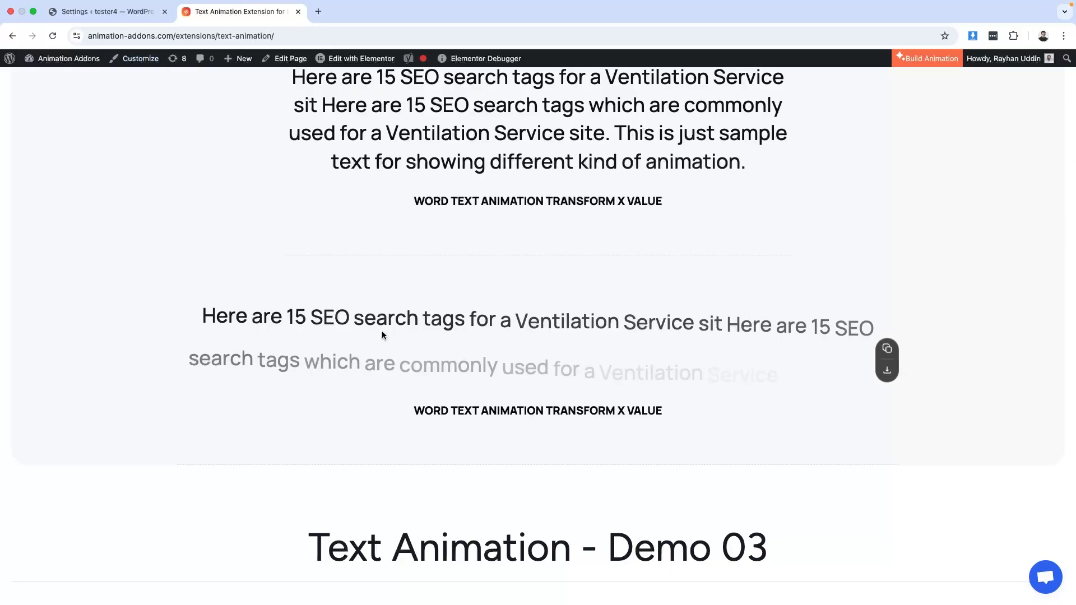
pyautogui.scroll(-15, 382, 331)
pyautogui.scroll(-15, 382, 332)
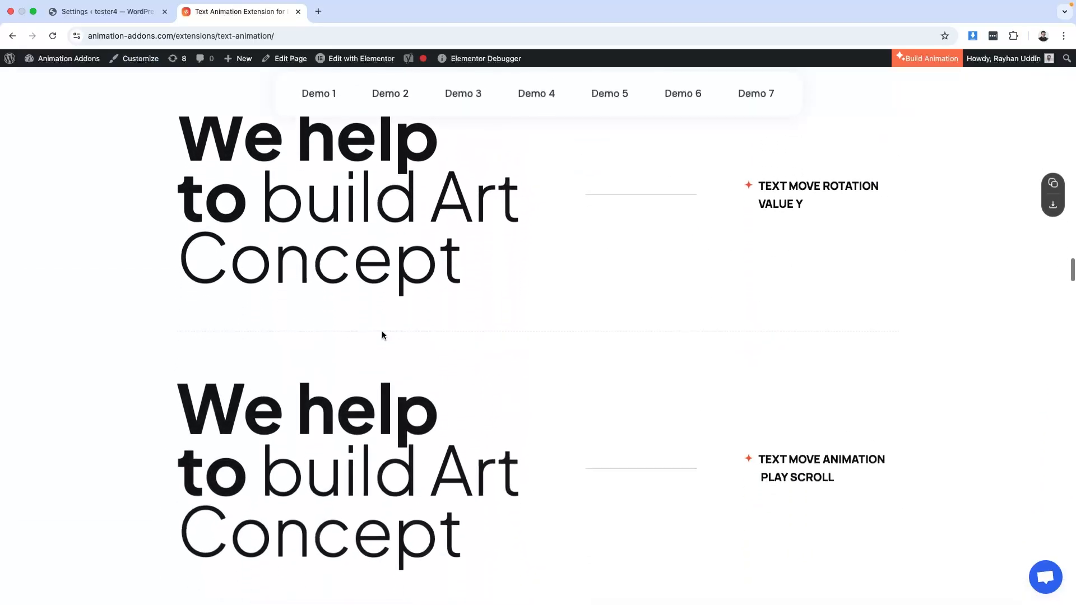
pyautogui.scroll(-10, 382, 332)
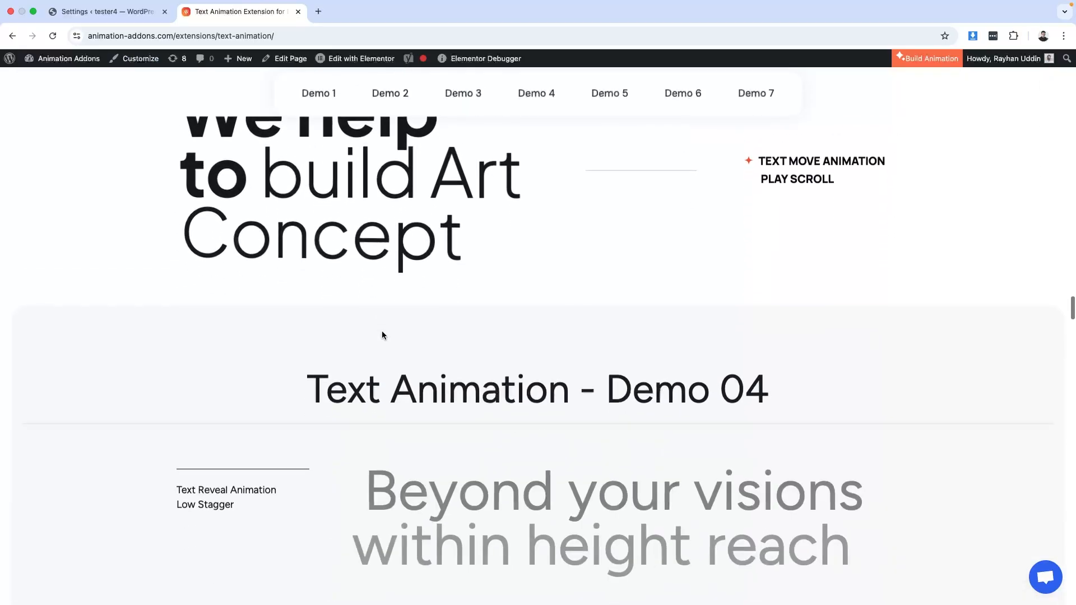
pyautogui.scroll(-10, 381, 331)
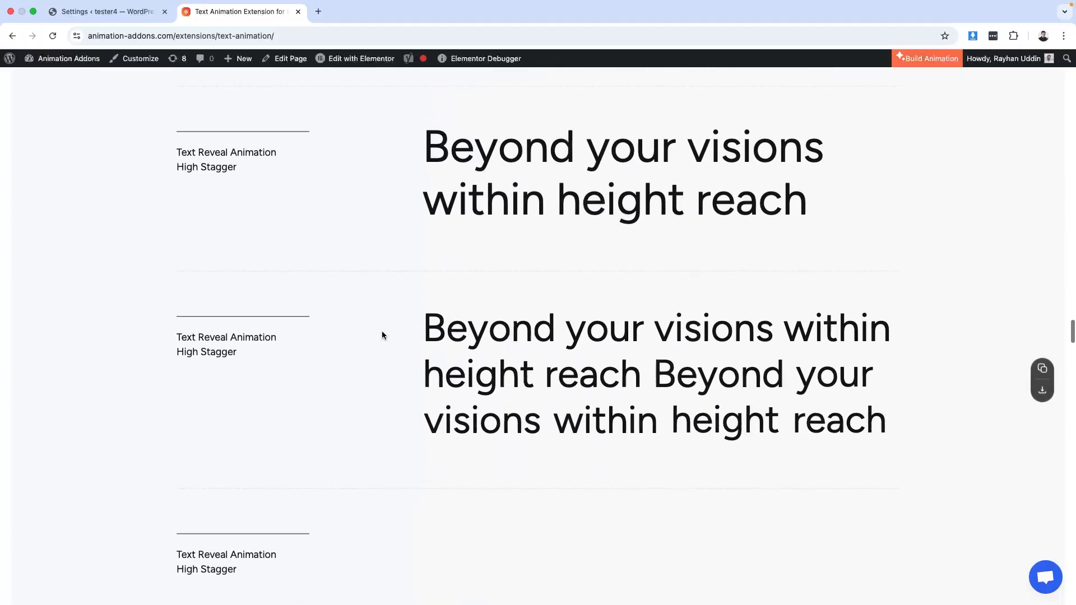
pyautogui.scroll(-15, 382, 332)
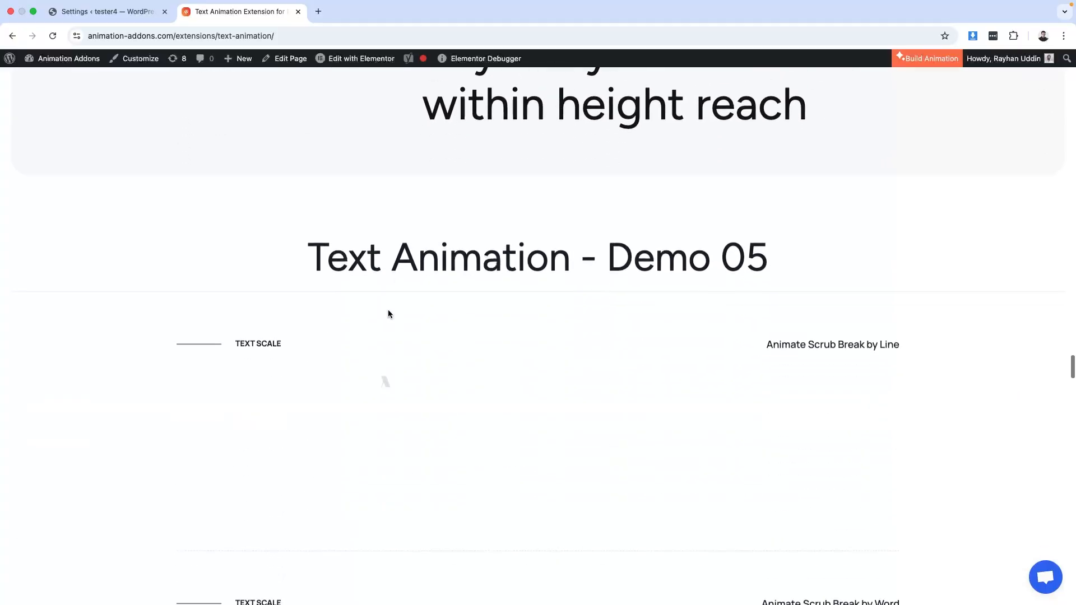
pyautogui.scroll(-5, 389, 310)
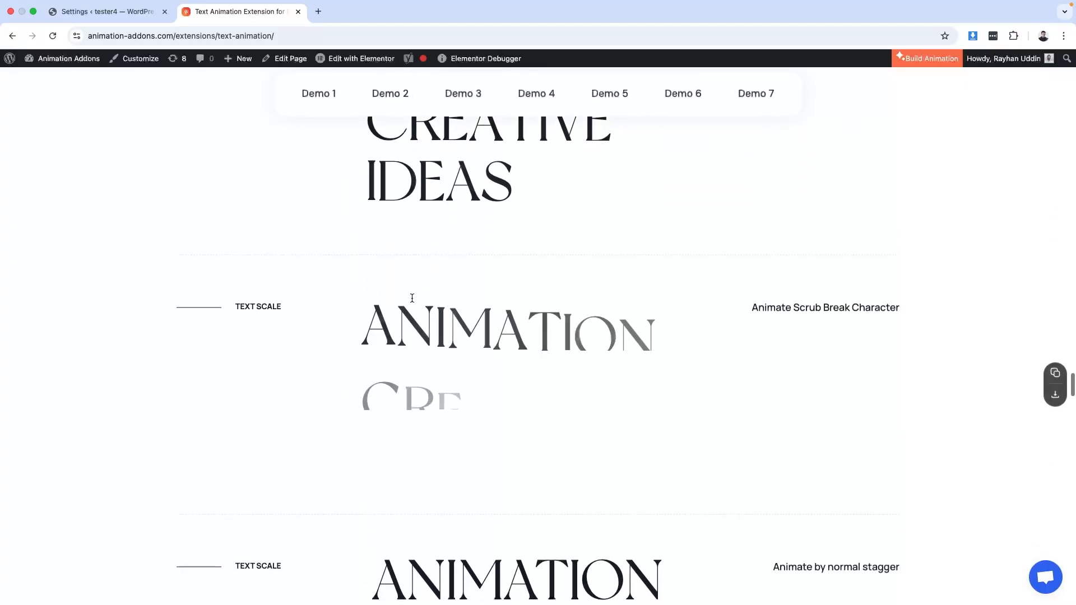
# Switch to the WordPress admin, open the Animation Addon extensions settings and expand the Scroll Smoother group under GSAP Extensions
pyautogui.click(103, 12)
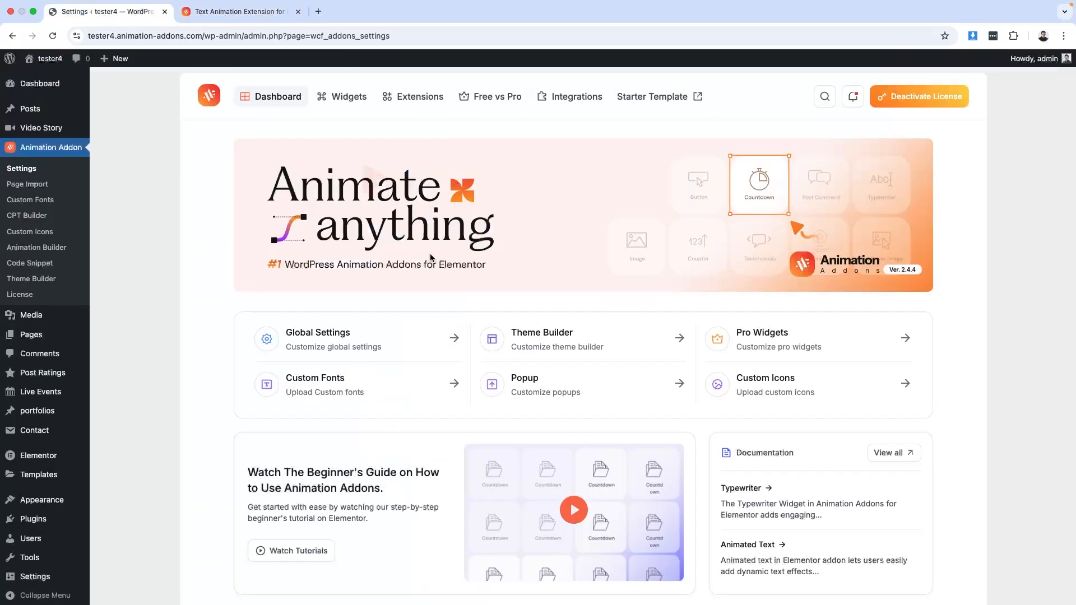
pyautogui.click(33, 153)
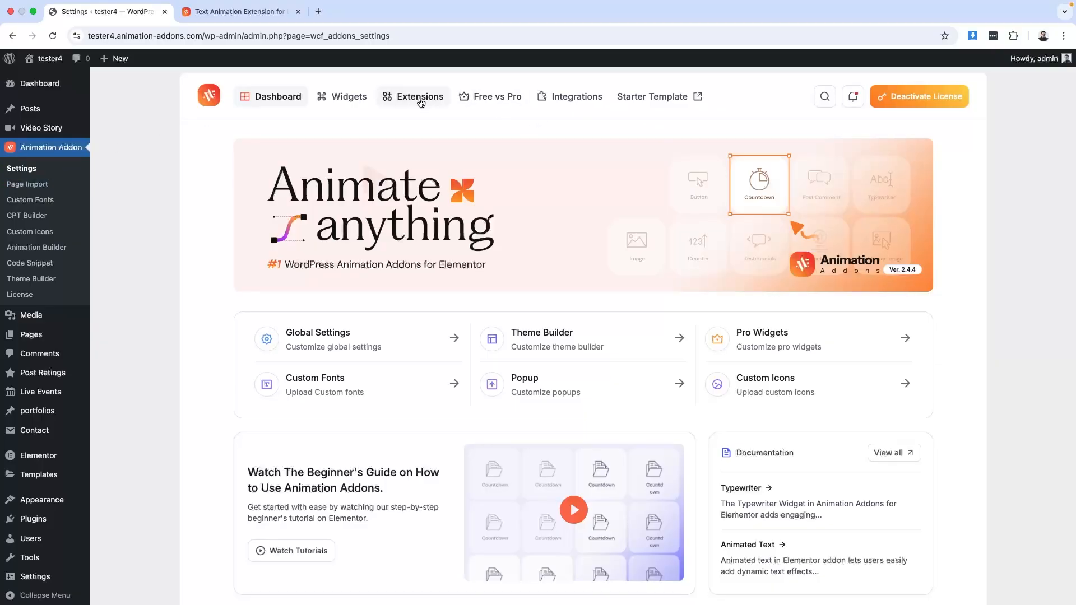
pyautogui.click(420, 99)
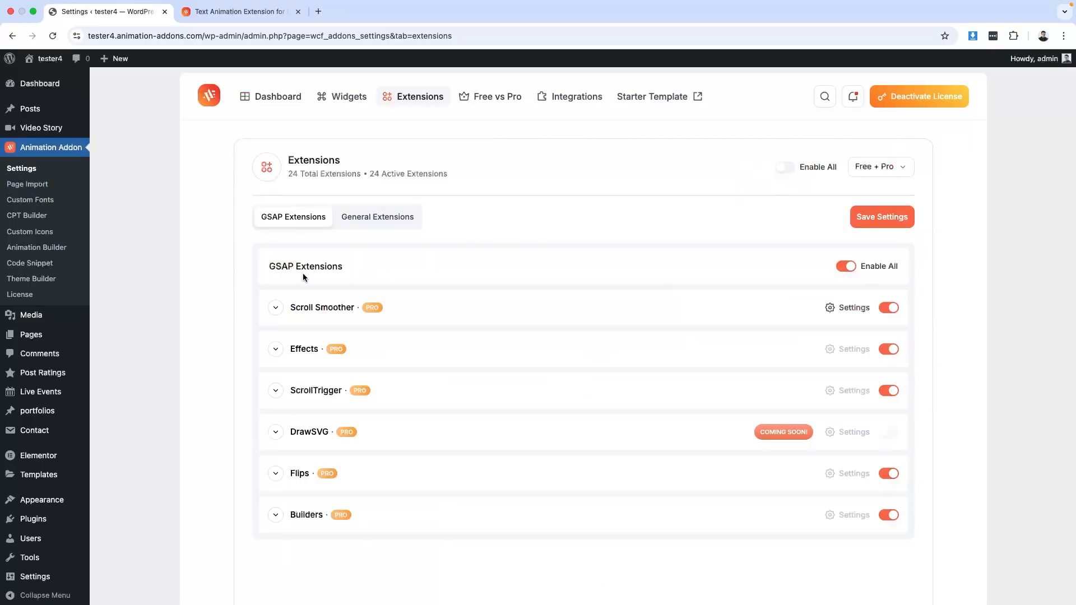
pyautogui.click(276, 307)
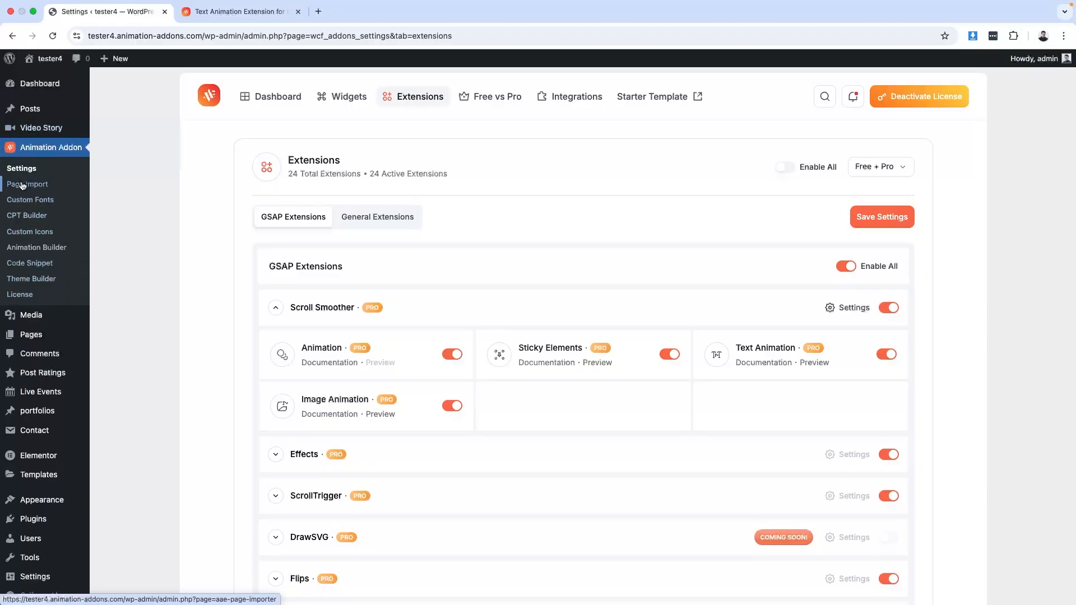
# Open the About Us 01 page from the Pages list for editing with Elementor
pyautogui.click(49, 335)
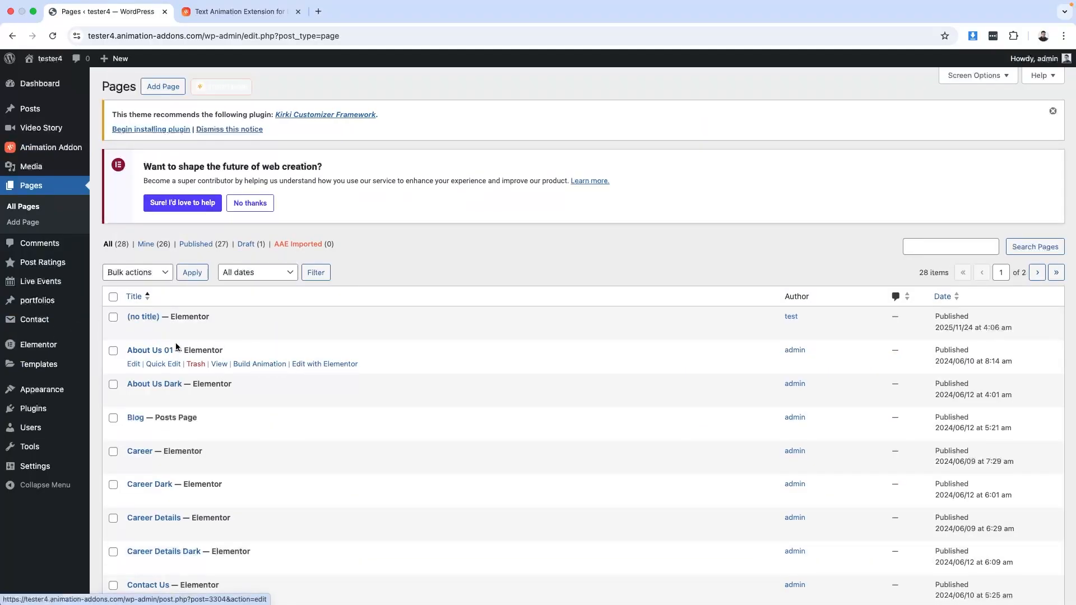
pyautogui.keyDown('super'); pyautogui.click(313, 365); pyautogui.keyUp('super')
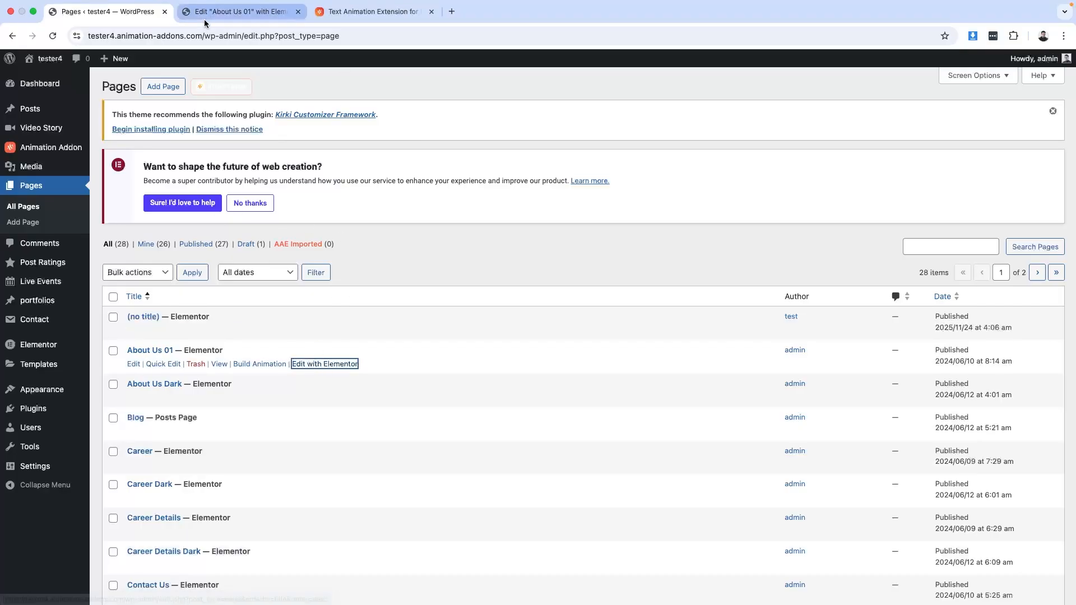
pyautogui.click(224, 14)
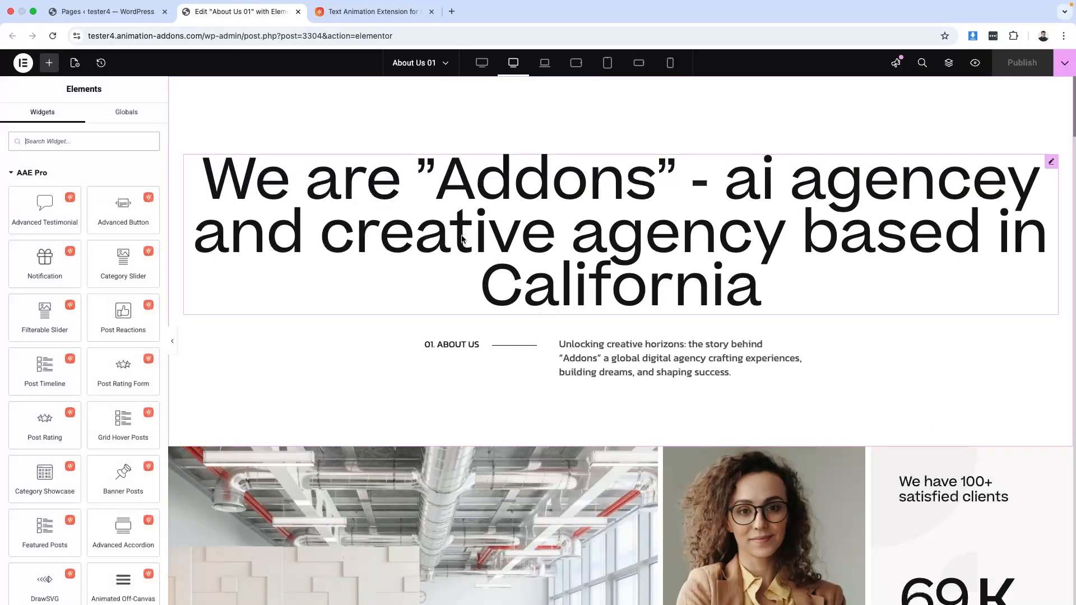
# Apply the Character text animation to the page's large "We are Addons" title and play it in the editor
pyautogui.click(520, 217)
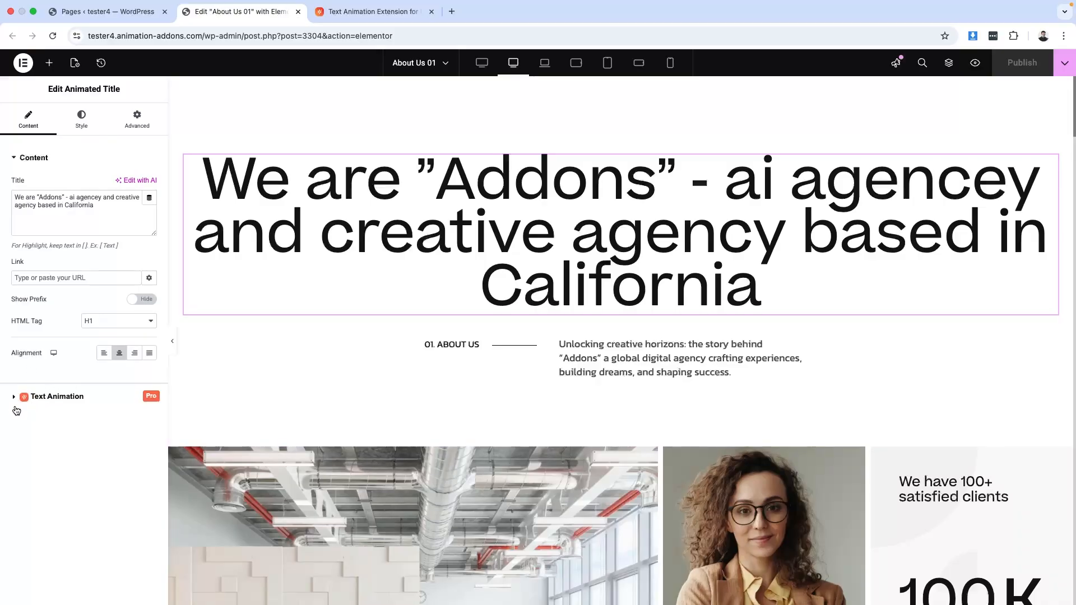
pyautogui.click(56, 397)
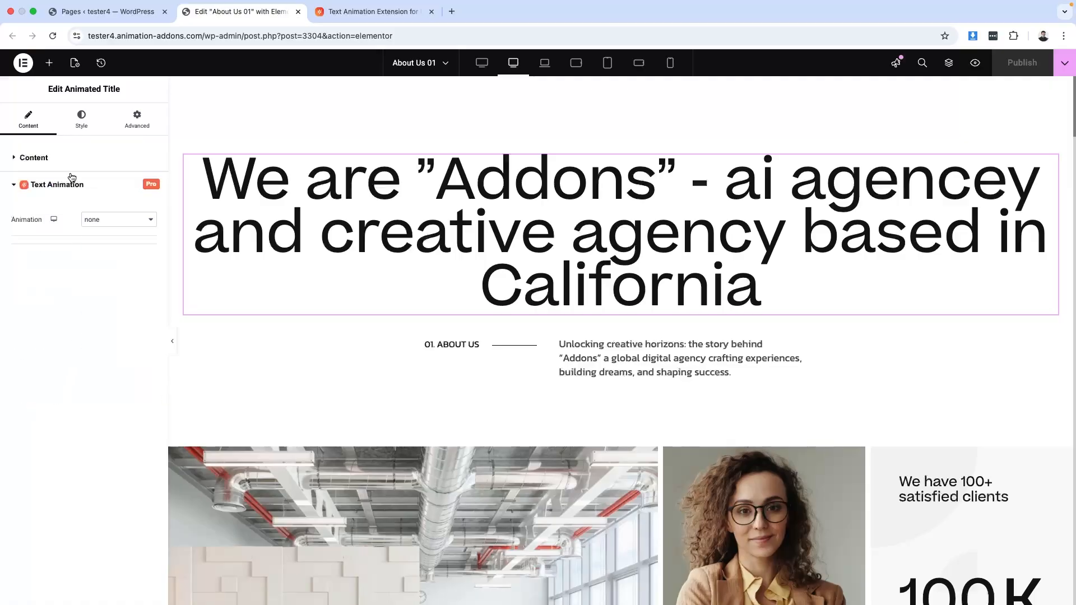
pyautogui.click(114, 220)
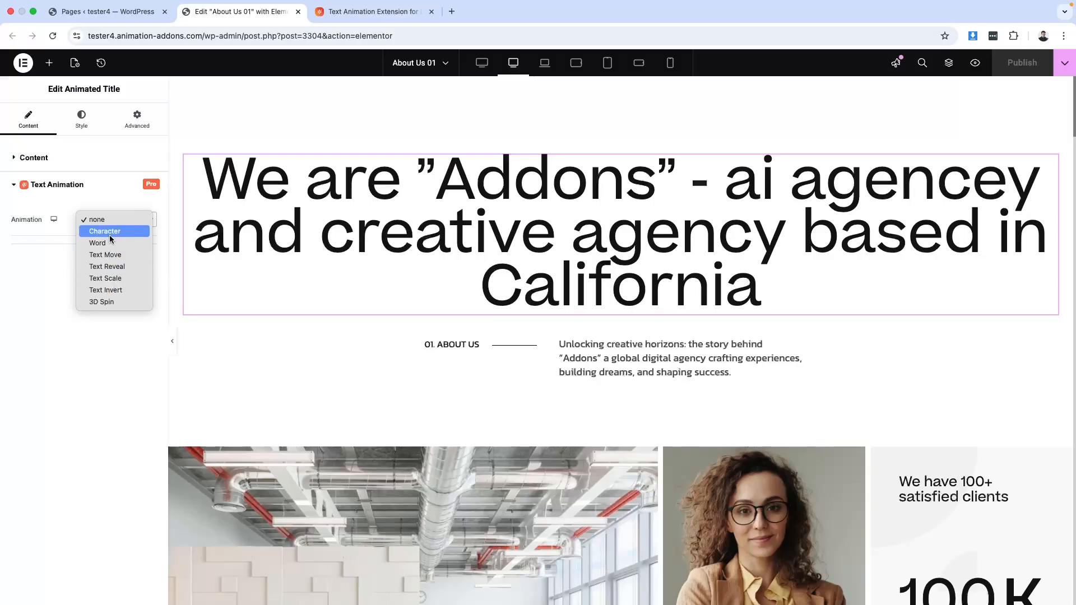
pyautogui.click(109, 234)
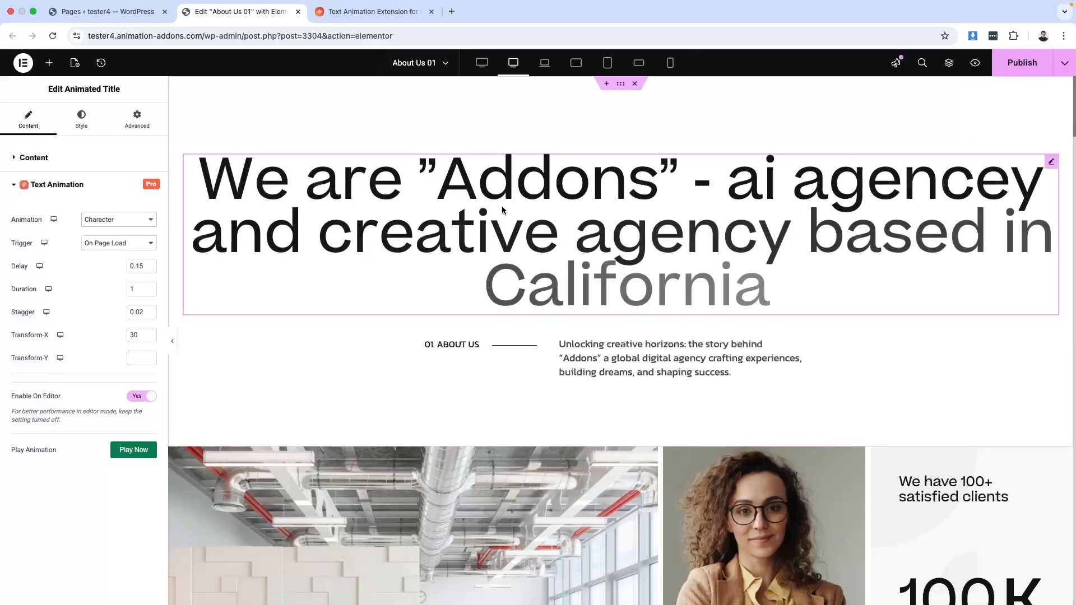
pyautogui.click(153, 457)
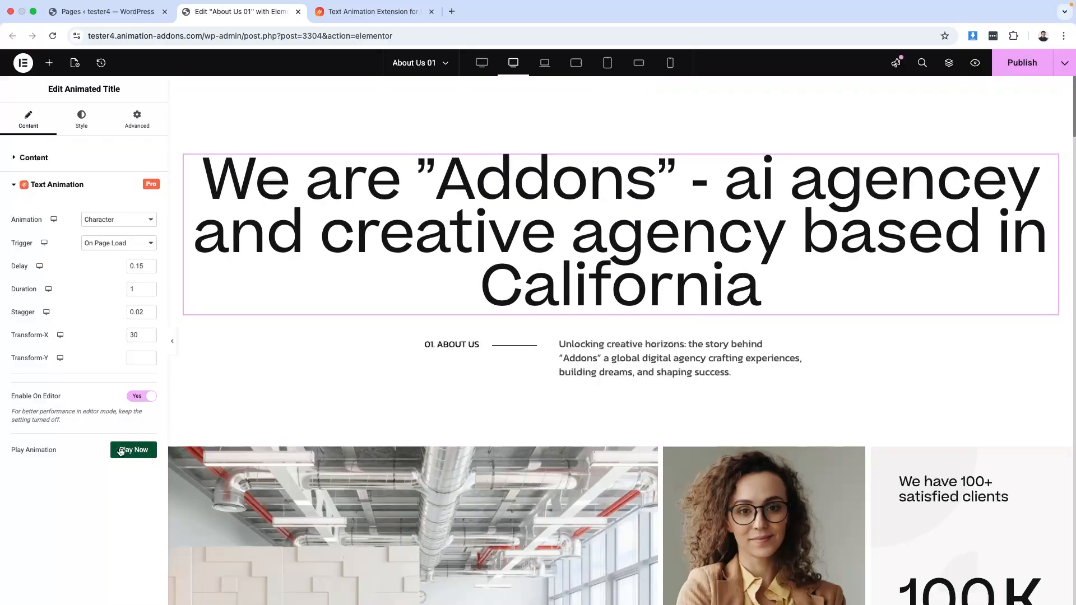
# Turn the title animation's editor preview off and back on, and look through the available trigger options
pyautogui.click(136, 400)
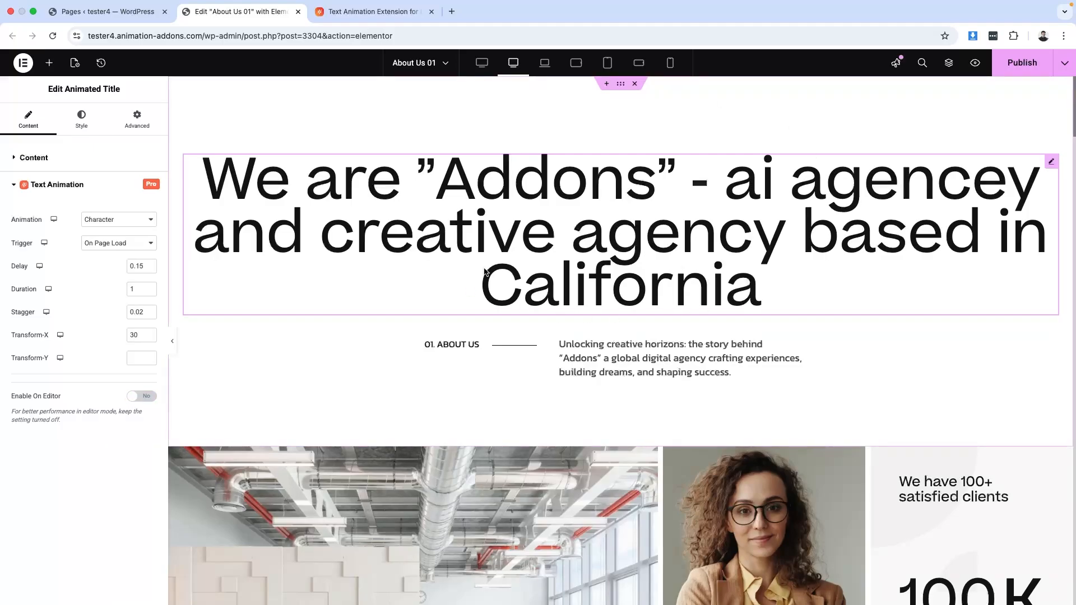
pyautogui.click(143, 400)
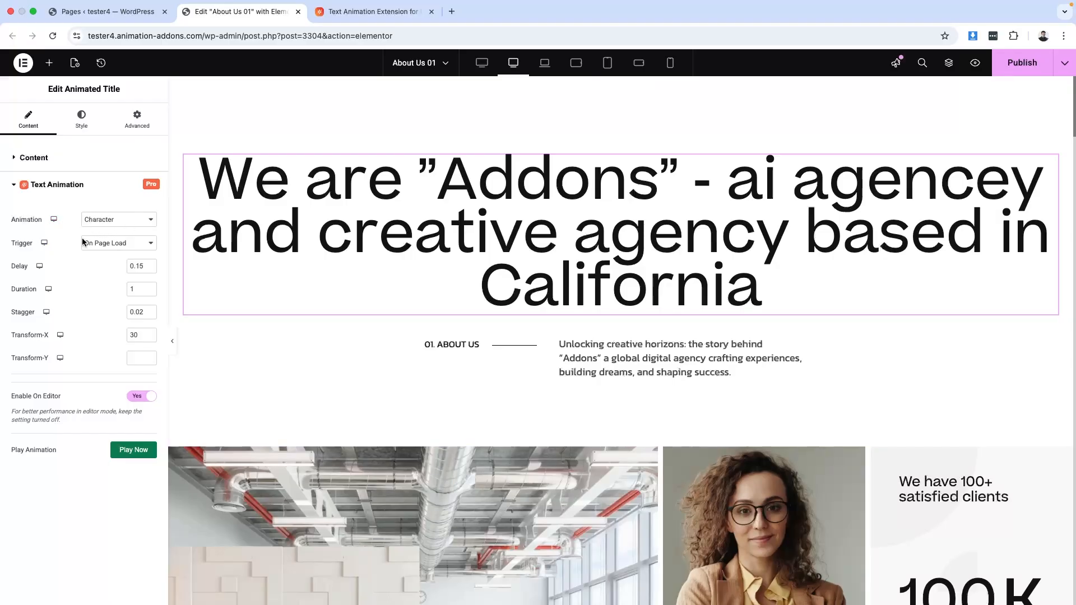
pyautogui.click(105, 248)
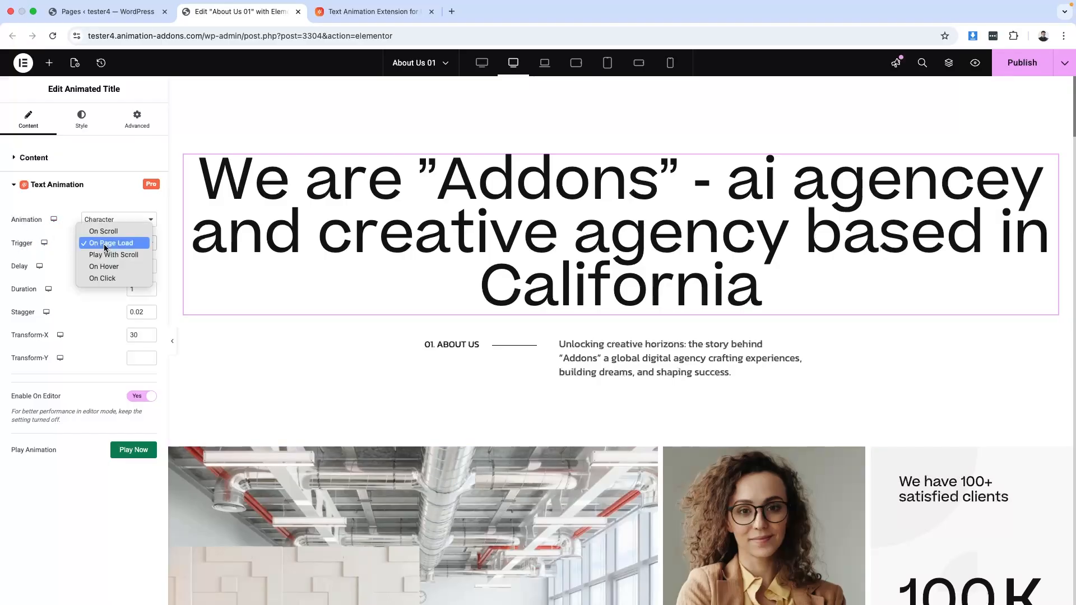
pyautogui.click(60, 246)
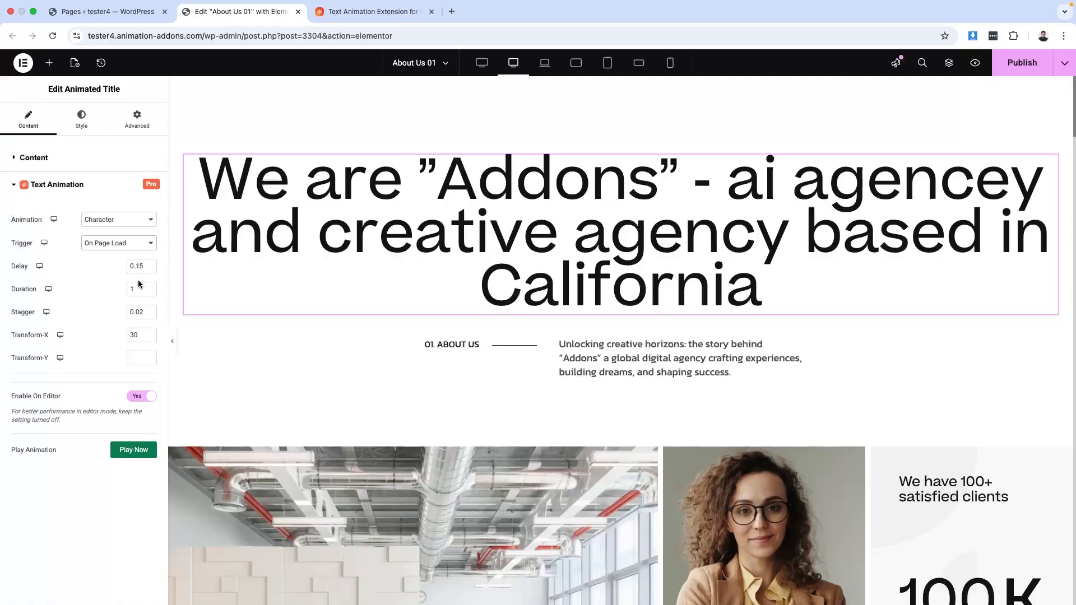
# Preview the title animation with a Delay of 2 and of 5, and reset the Delay to 0.15
pyautogui.click(149, 264)
pyautogui.click(131, 452)
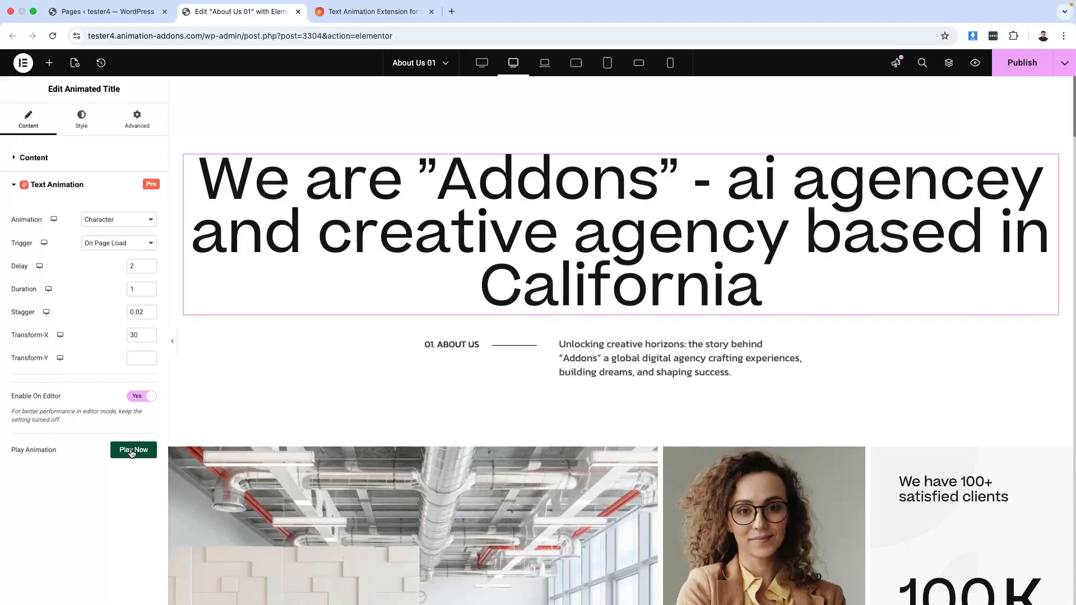
pyautogui.doubleClick(134, 267)
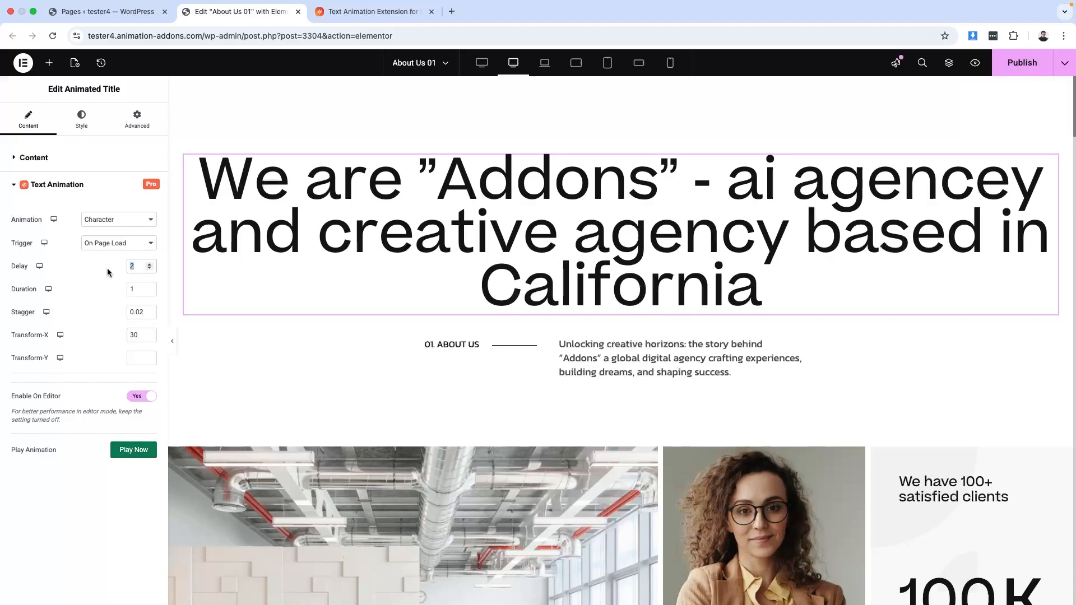
pyautogui.click(124, 453)
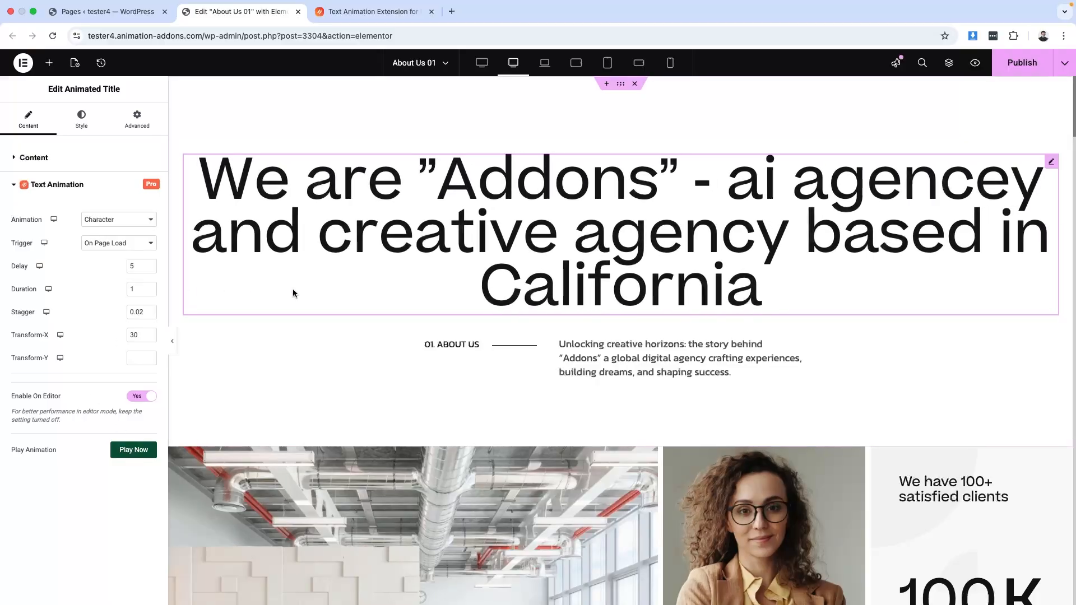
pyautogui.doubleClick(134, 266)
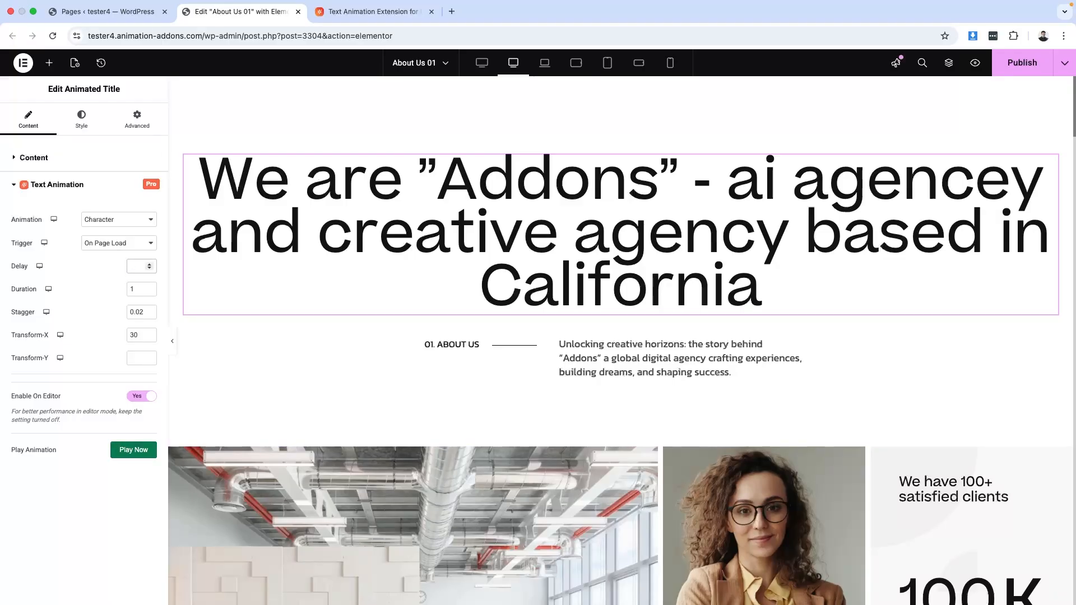
pyautogui.write('0.15')
# Preview the title animation with a Duration of 5 and reset the Duration to 1
pyautogui.click(137, 290)
pyautogui.click(129, 452)
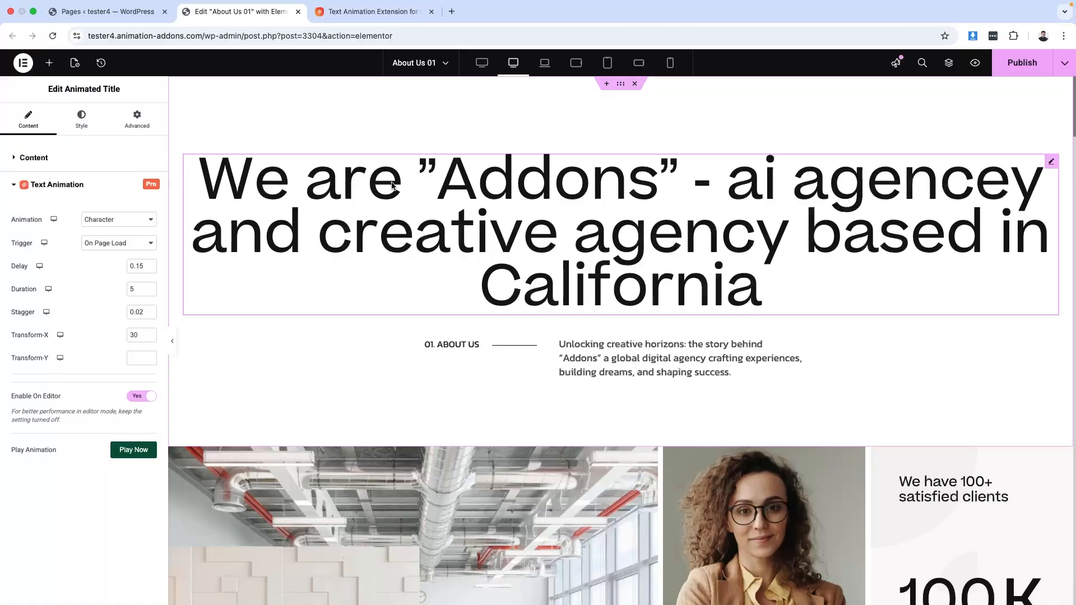
pyautogui.click(139, 289)
pyautogui.press('BackSpace')
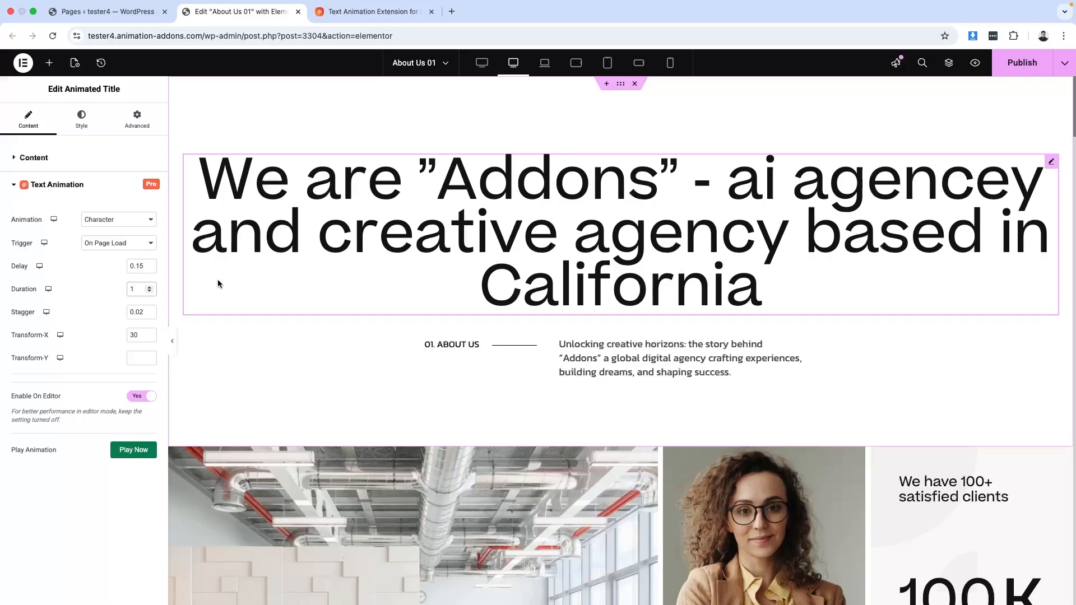
# Set the title animation's Stagger to 0.2 and play the animation
pyautogui.click(138, 313)
pyautogui.press('BackSpace')
pyautogui.click(136, 312)
pyautogui.click(132, 452)
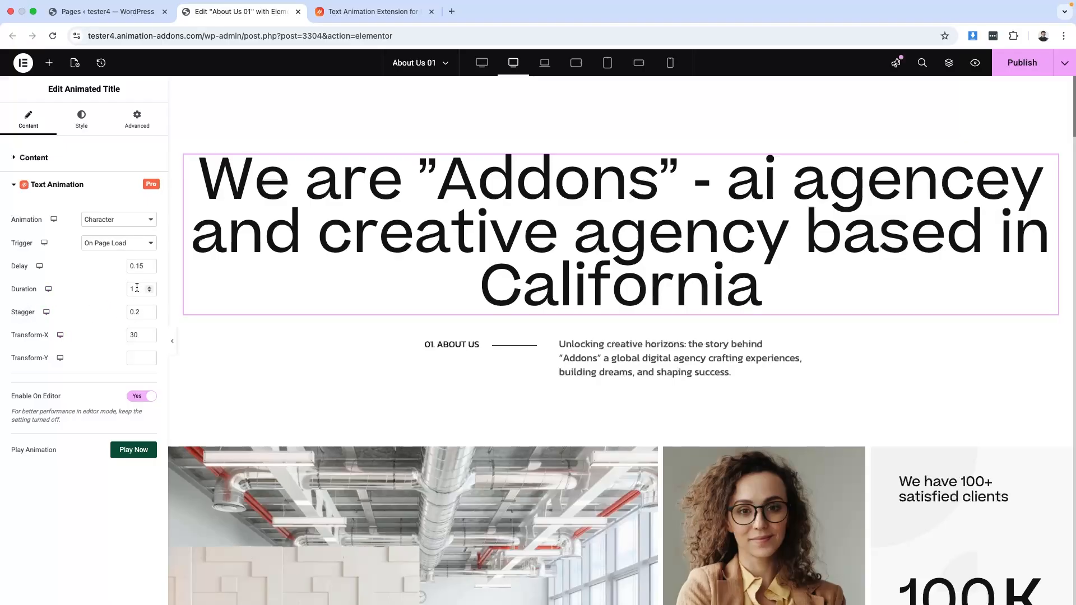
# Set the title animation's Duration to 5 with the slower stagger, play the animation and re-enter 5 as the Duration
pyautogui.moveTo(137, 287); pyautogui.dragTo(120, 290)
pyautogui.write('5')
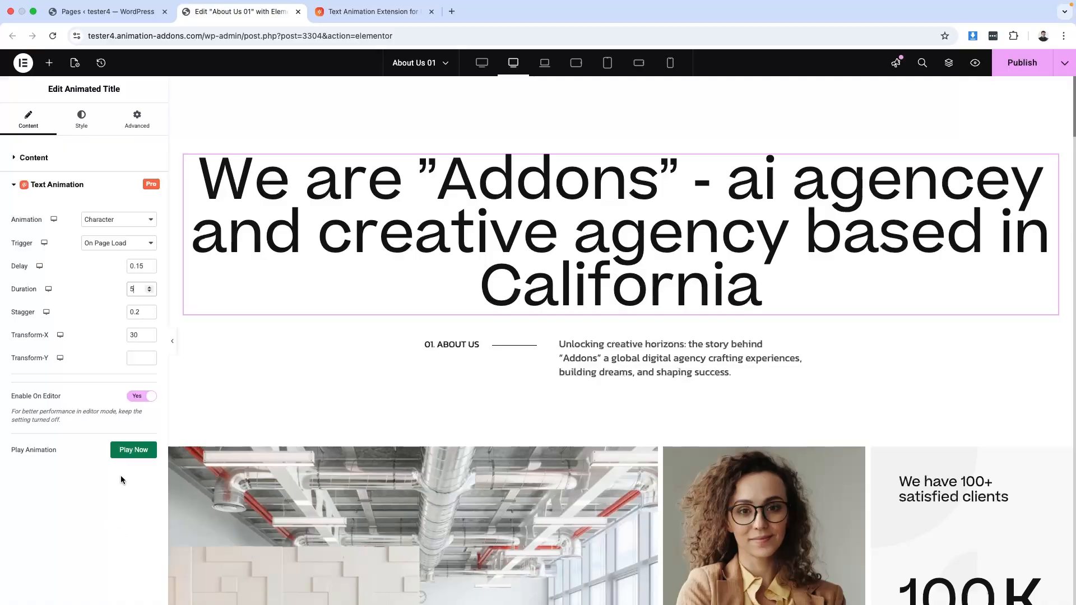
pyautogui.click(133, 449)
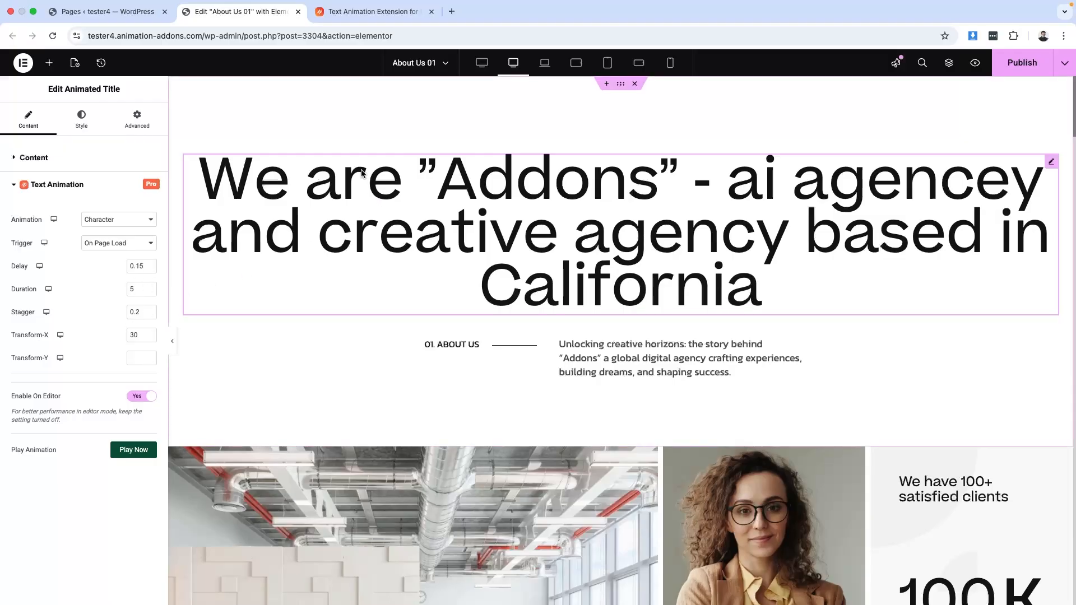
pyautogui.click(133, 289)
pyautogui.press('BackSpace')
pyautogui.write('5')
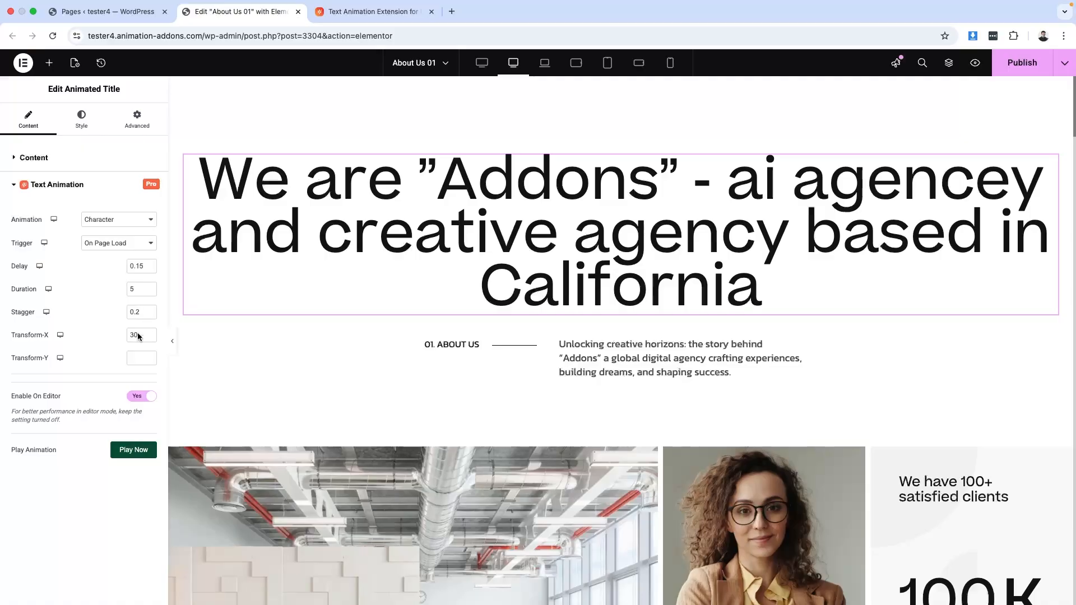
# Play the title animation, set its Duration to 1 and Stagger to 0.02, and replay it
pyautogui.click(134, 450)
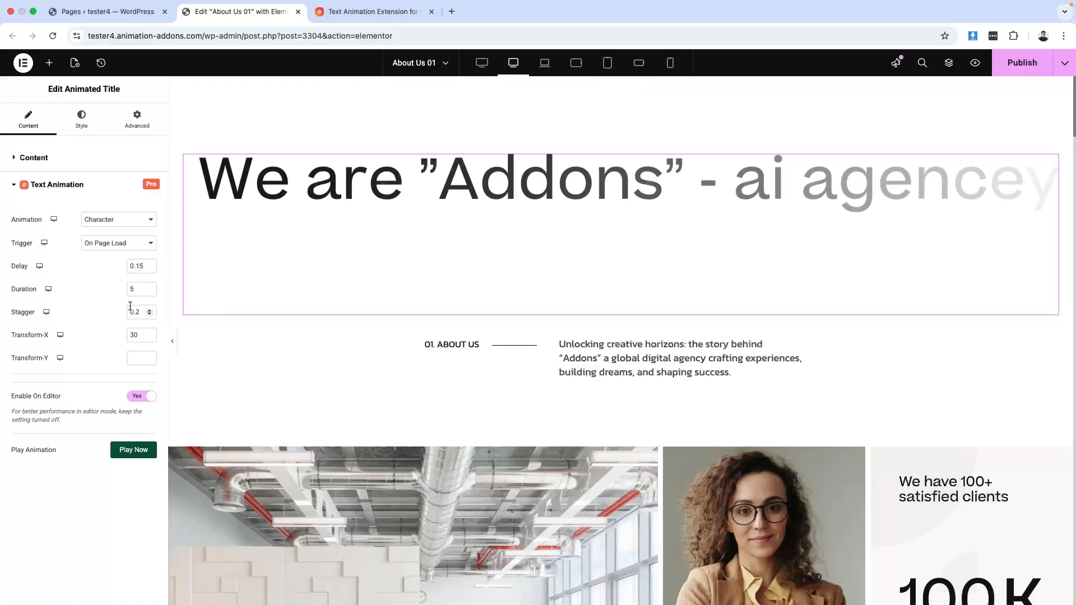
pyautogui.moveTo(137, 289); pyautogui.dragTo(89, 288)
pyautogui.write('1')
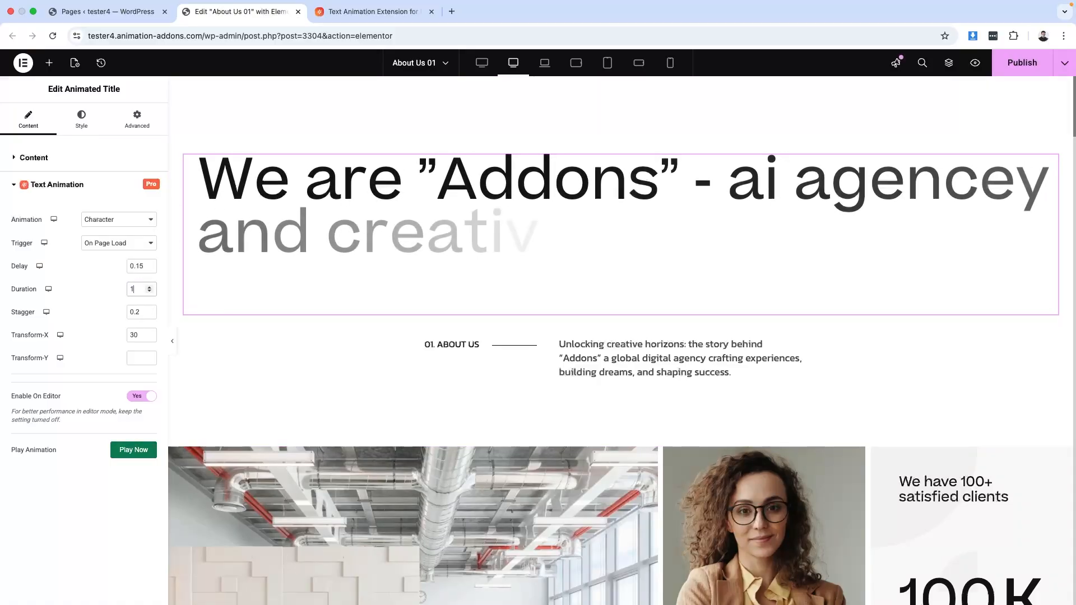
pyautogui.click(124, 452)
pyautogui.click(124, 452)
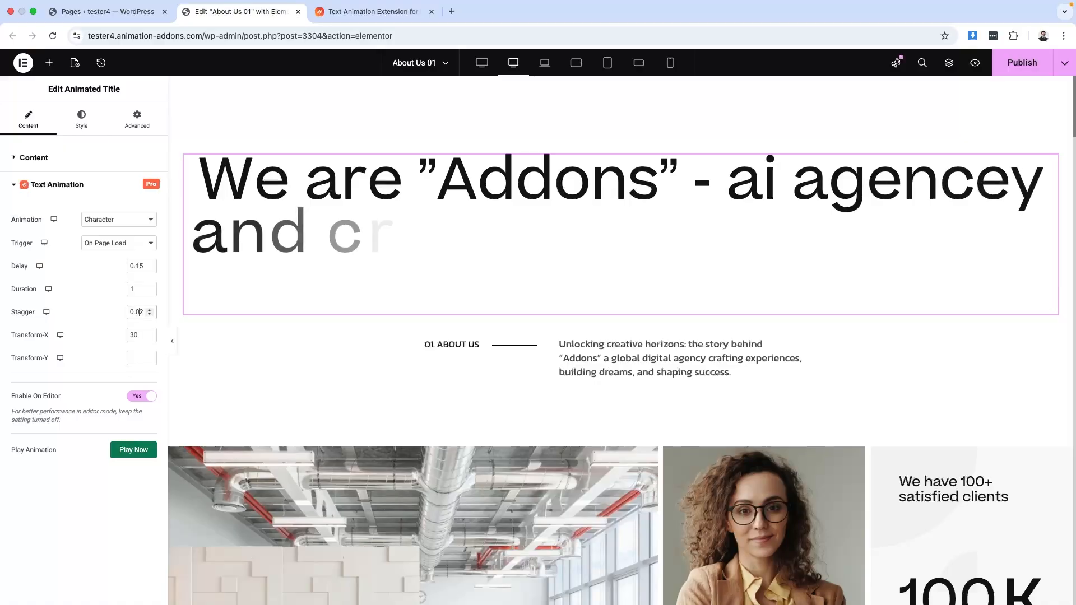
pyautogui.click(126, 451)
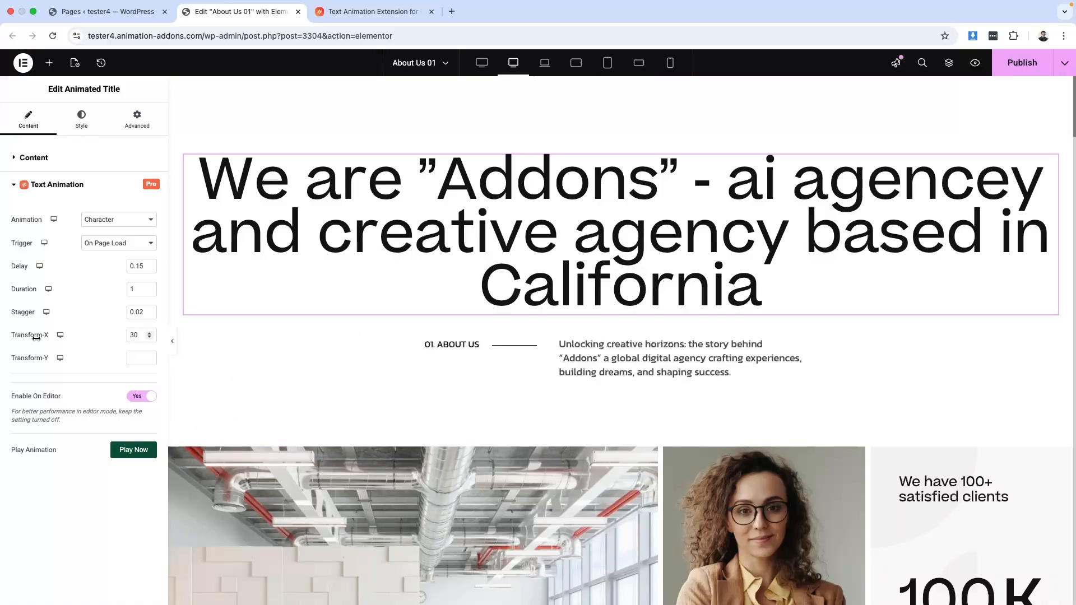
# Preview the title animation with a Transform-X of 100 and of -100
pyautogui.doubleClick(135, 334)
pyautogui.write('100')
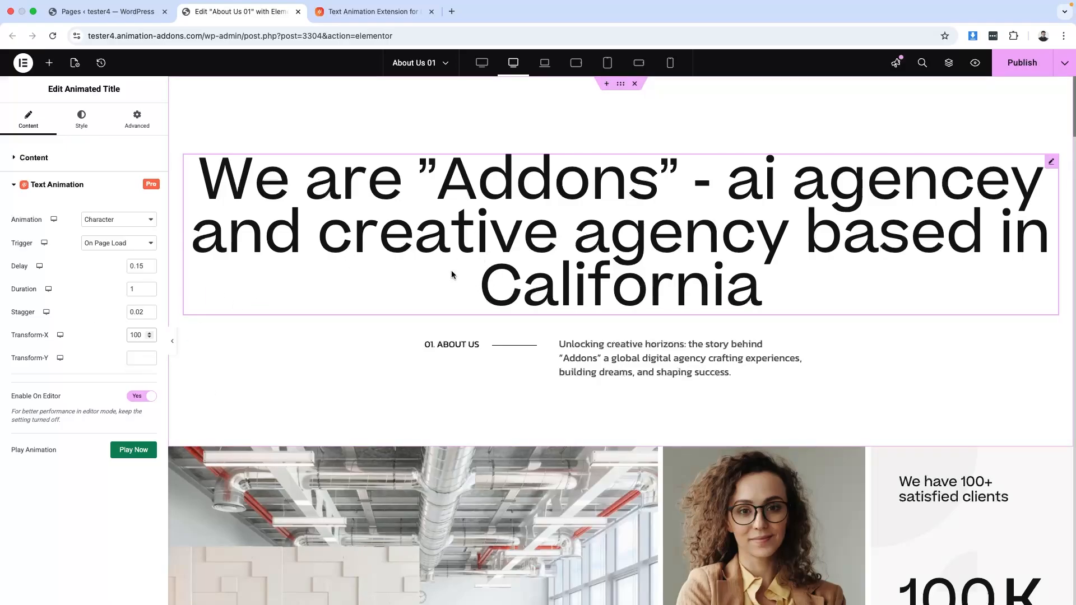
pyautogui.click(133, 449)
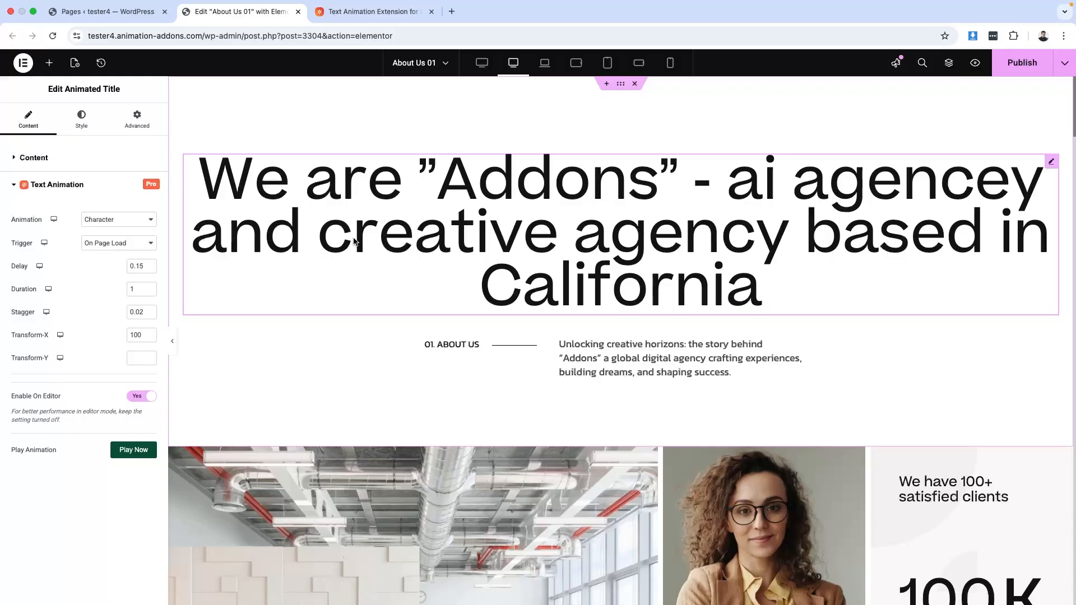
pyautogui.click(133, 450)
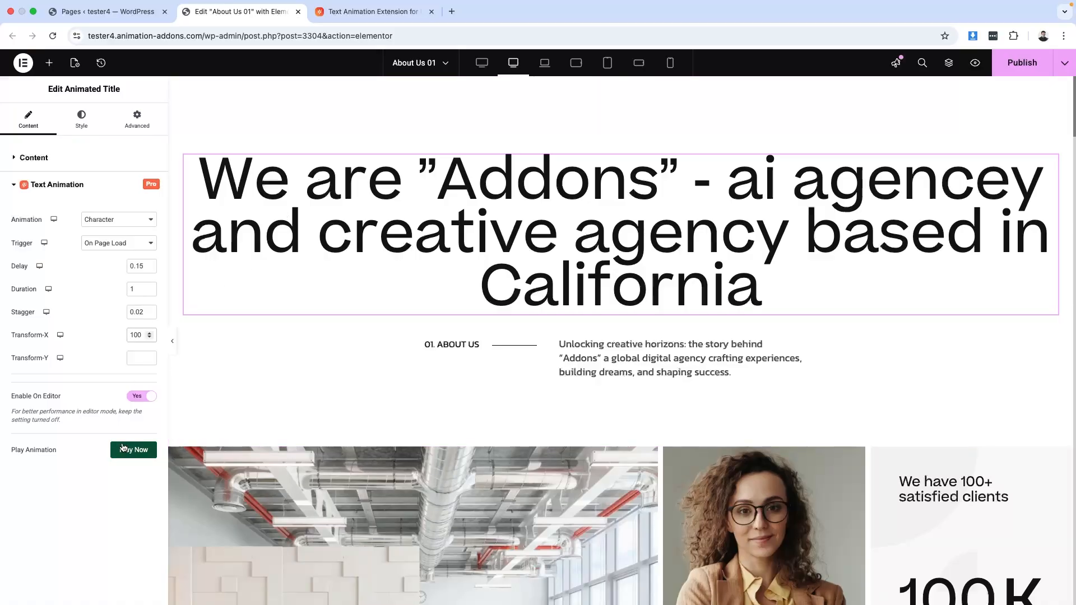
pyautogui.write('-')
pyautogui.click(128, 455)
pyautogui.click(128, 455)
# Set the title animation's Transform-X to 0 and preview it with a Transform-Y of 50 and of -50
pyautogui.moveTo(143, 335); pyautogui.dragTo(99, 335)
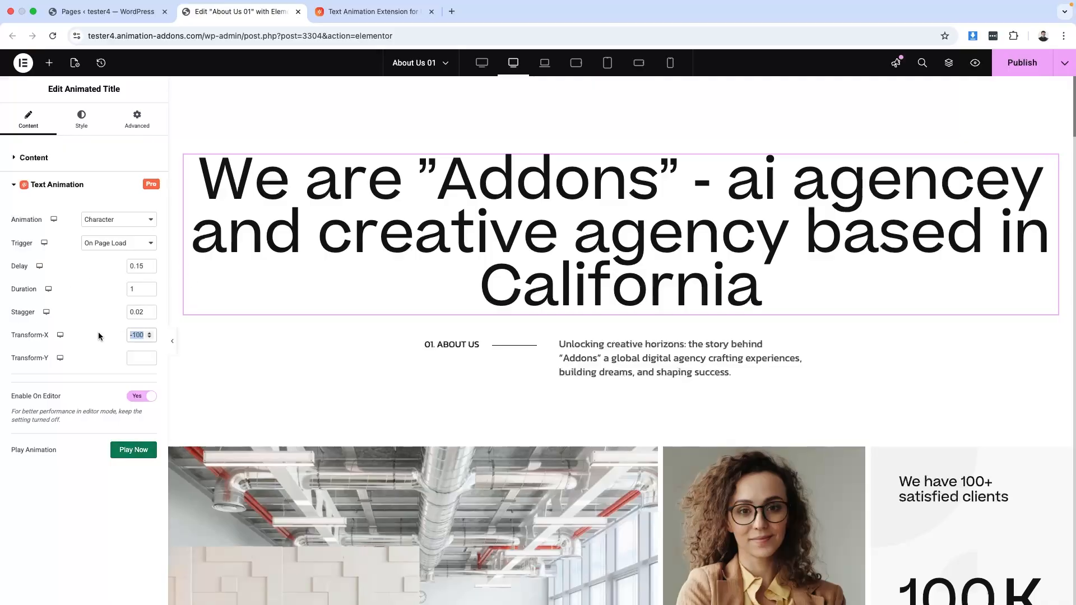
pyautogui.write('0')
pyautogui.click(133, 357)
pyautogui.write('50')
pyautogui.click(131, 451)
pyautogui.click(131, 451)
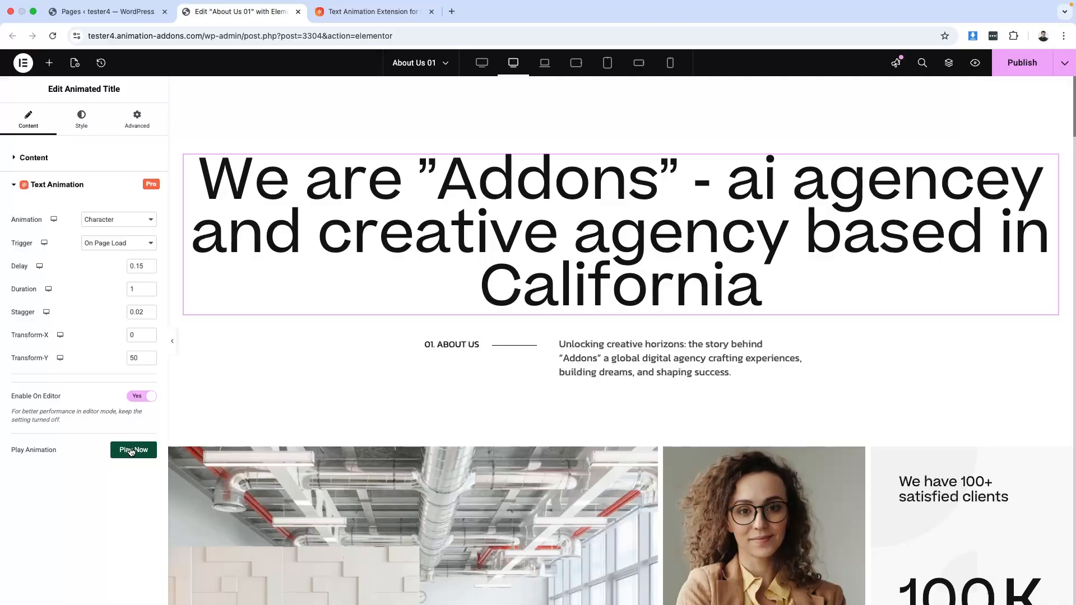
pyautogui.click(130, 358)
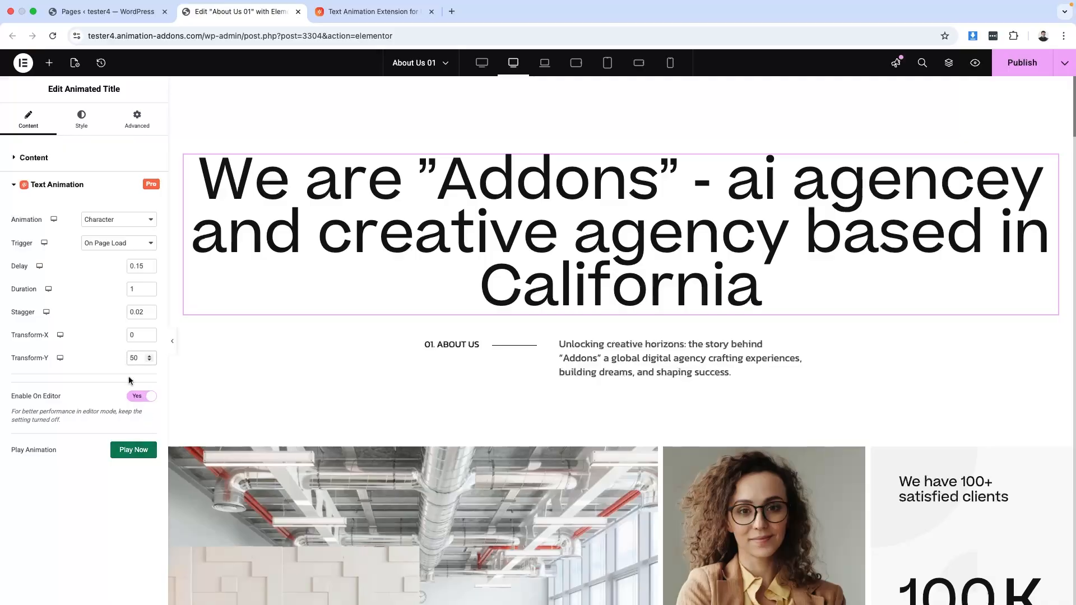
pyautogui.write('-')
pyautogui.click(133, 452)
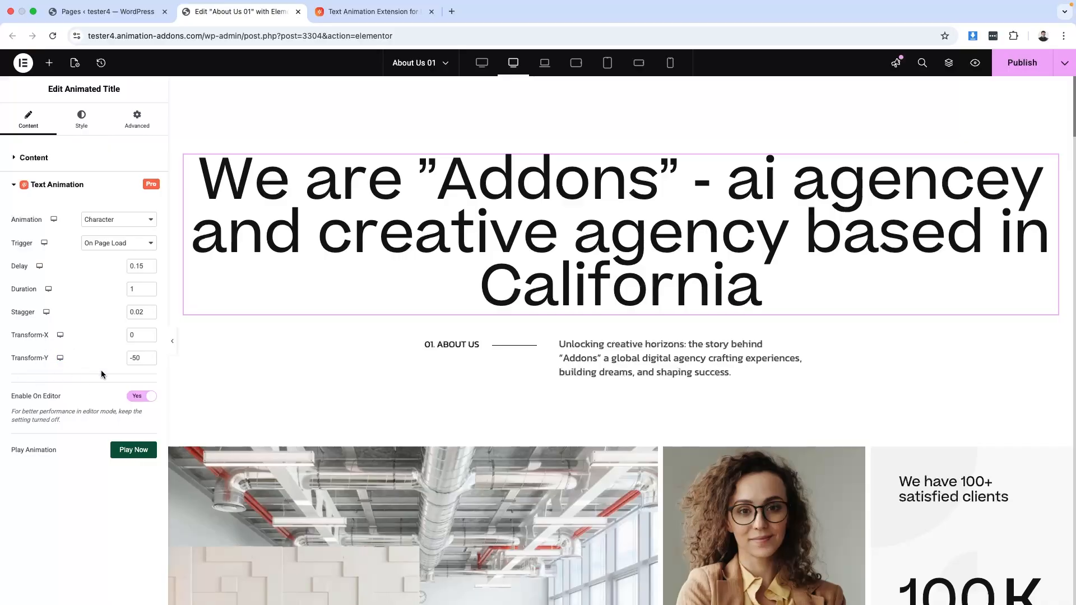
# Preview the title animation with a Transform-X of 50, change Transform-X to -50 and play it again
pyautogui.doubleClick(149, 336)
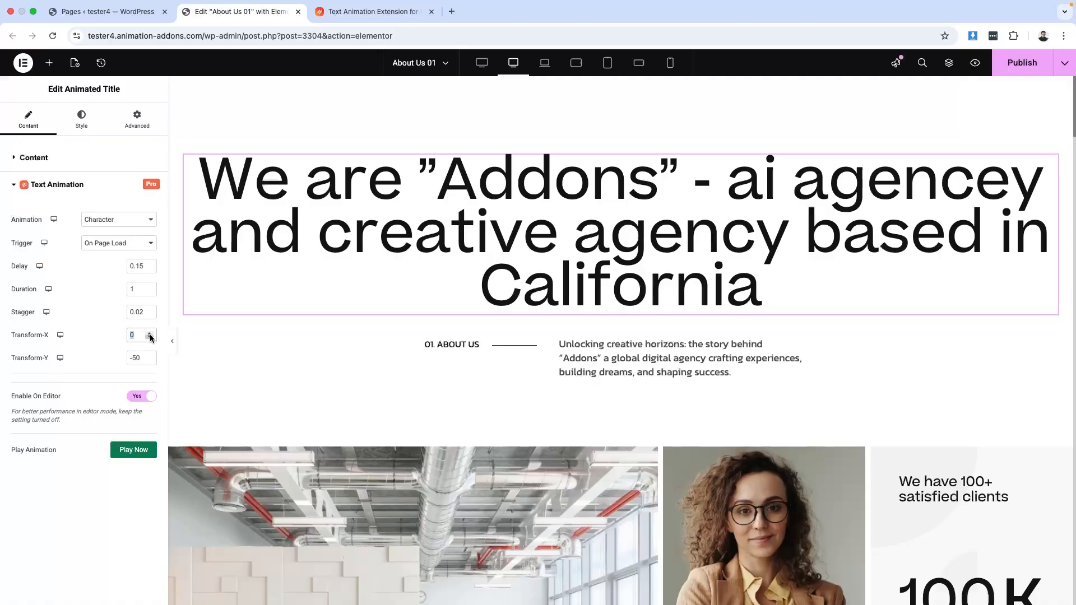
pyautogui.write('1')
pyautogui.press('BackSpace')
pyautogui.write('50')
pyautogui.click(124, 451)
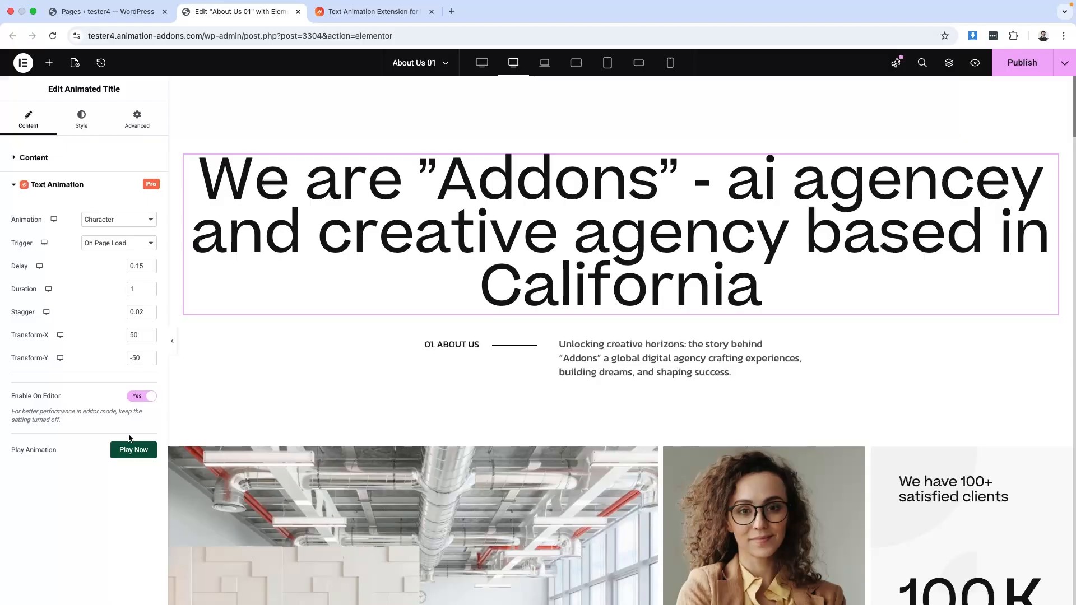
pyautogui.click(133, 456)
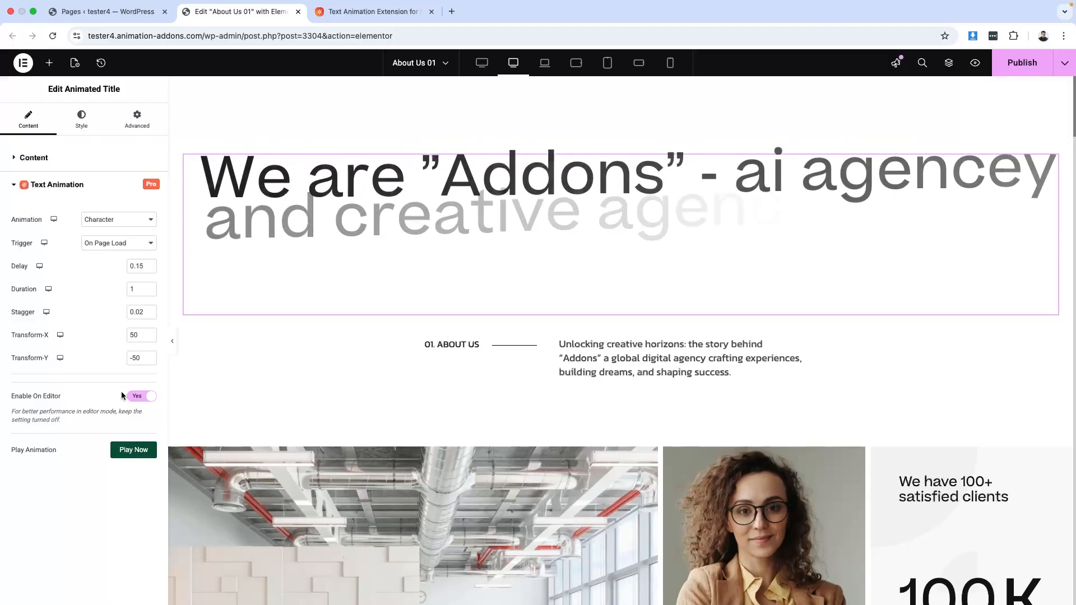
pyautogui.click(131, 335)
pyautogui.write('-')
pyautogui.click(132, 451)
pyautogui.click(133, 451)
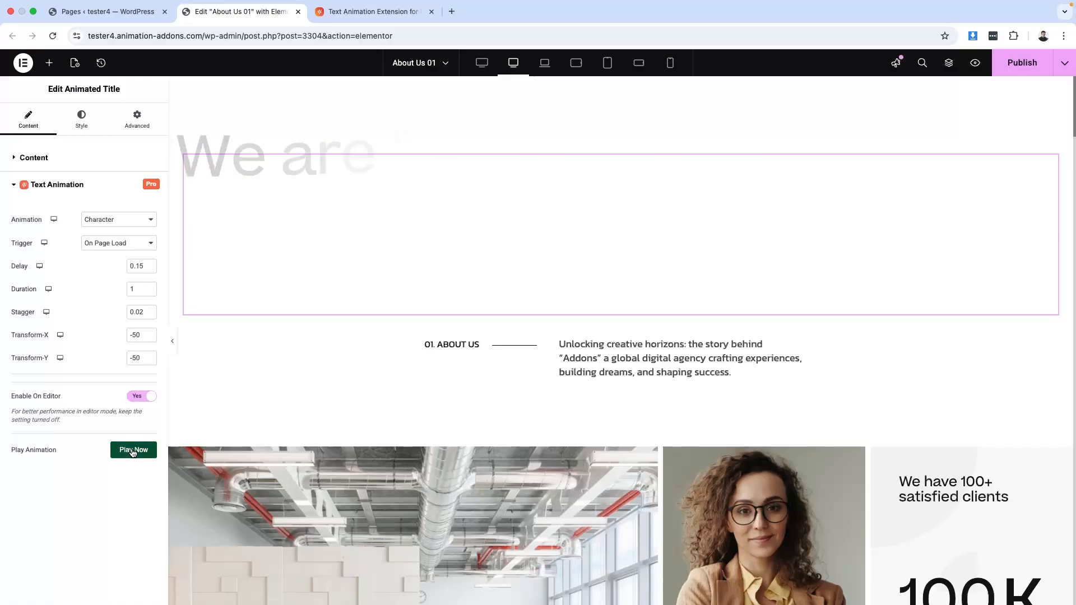
# Preview the title animation with a Transform-Y of -10
pyautogui.click(134, 358)
pyautogui.press('BackSpace')
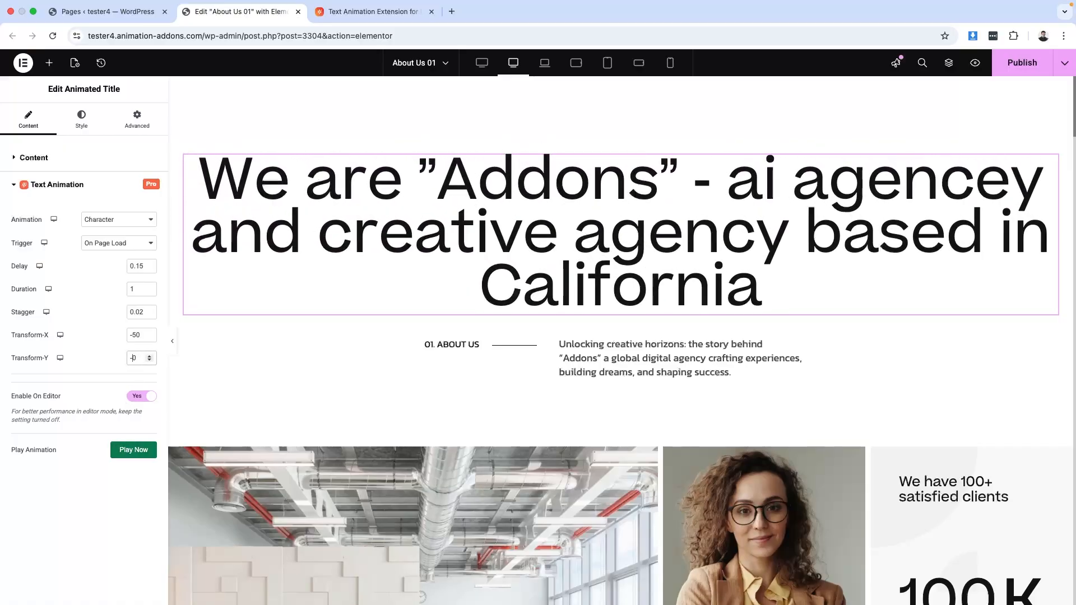
pyautogui.write('1')
pyautogui.click(127, 459)
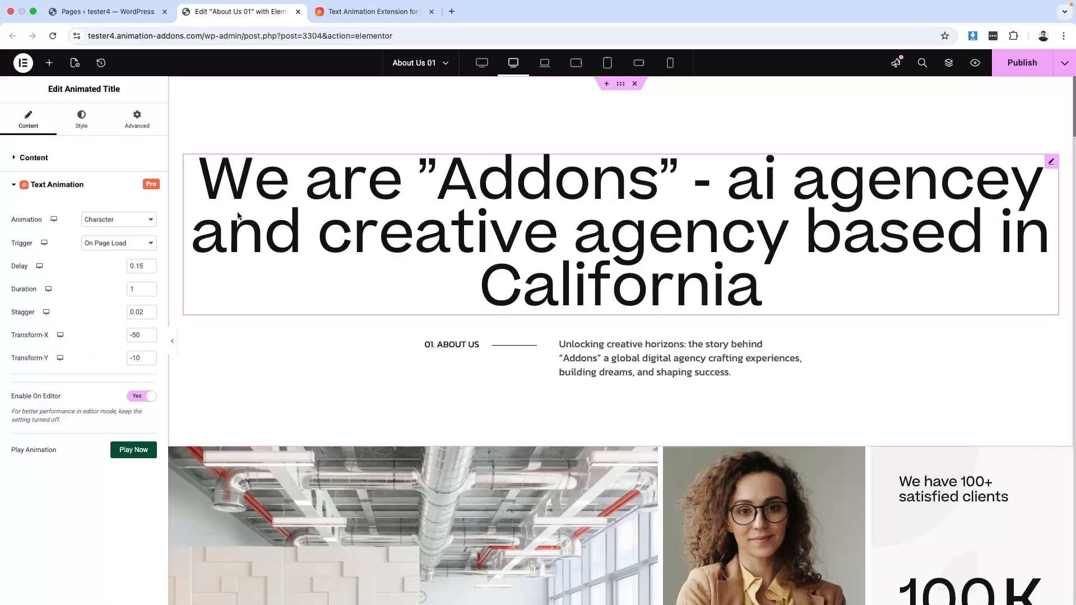
pyautogui.click(118, 243)
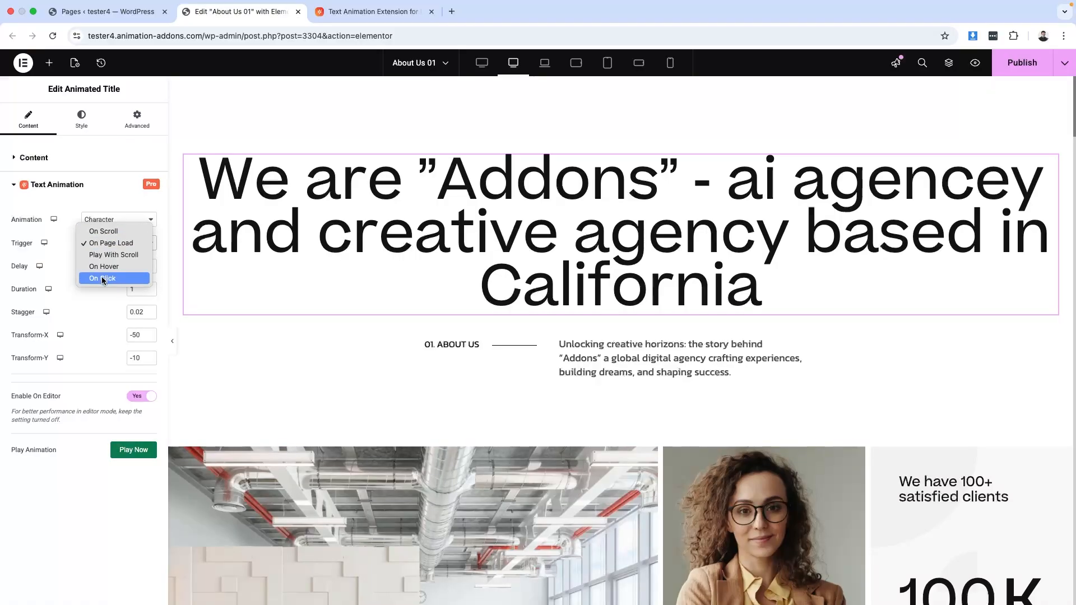
pyautogui.click(81, 352)
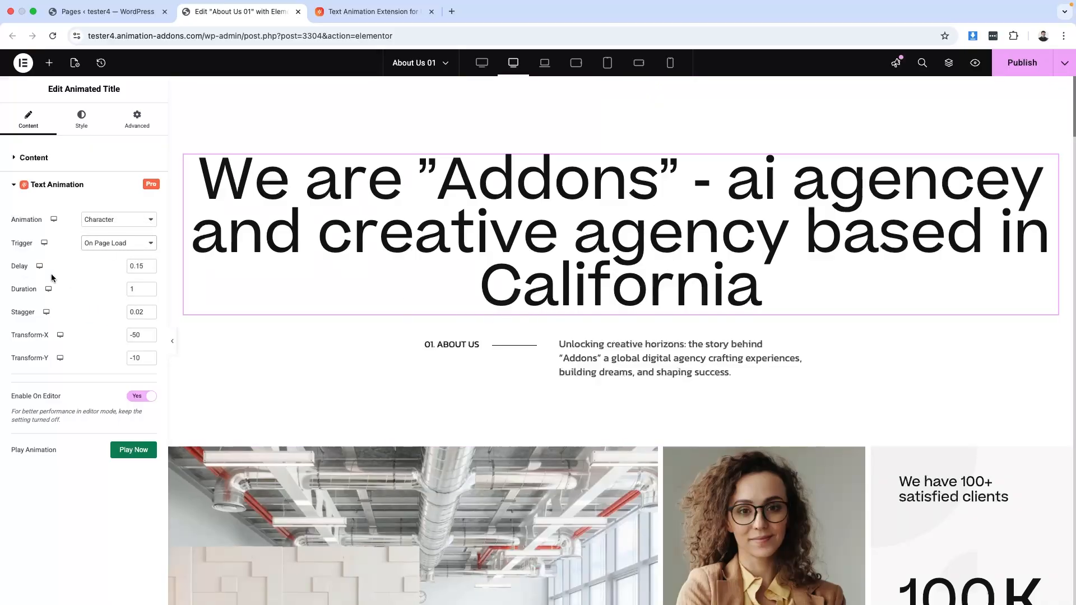
# Clear the title animation's Transform-Y value and play the animation
pyautogui.moveTo(143, 358); pyautogui.dragTo(110, 360)
pyautogui.press('BackSpace')
pyautogui.click(128, 455)
pyautogui.click(128, 458)
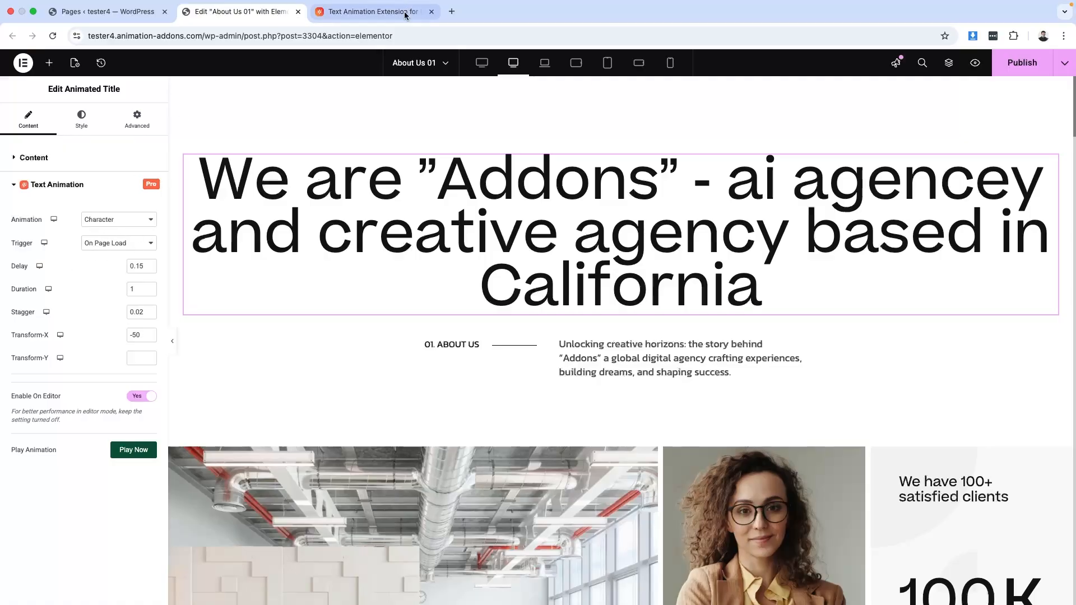
# Publish the About Us 01 page and open the live page in a new browser tab
pyautogui.click(1029, 62)
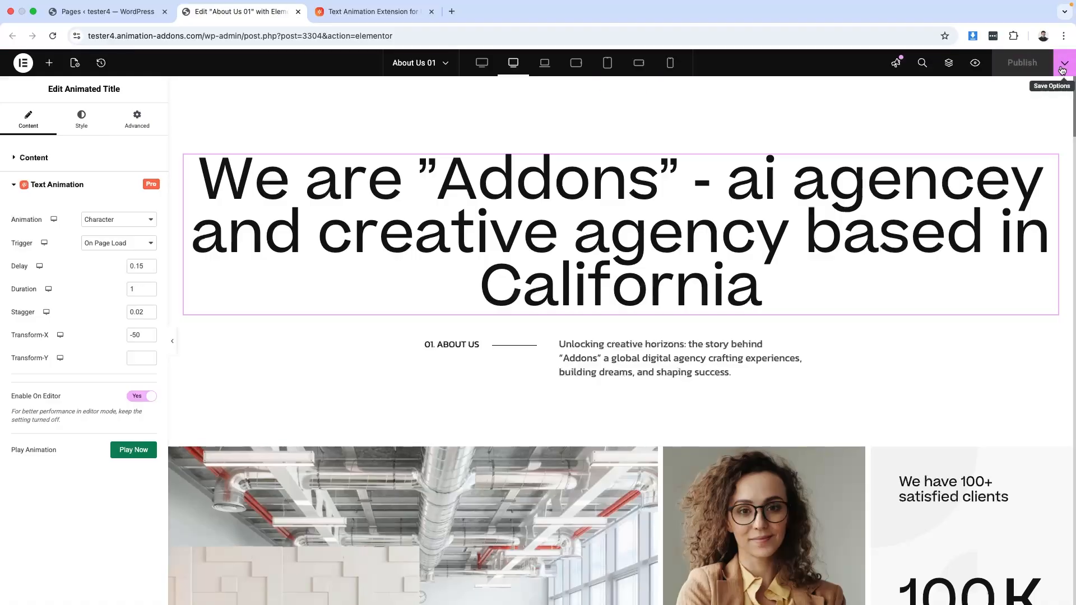
pyautogui.click(1062, 66)
pyautogui.click(1015, 146)
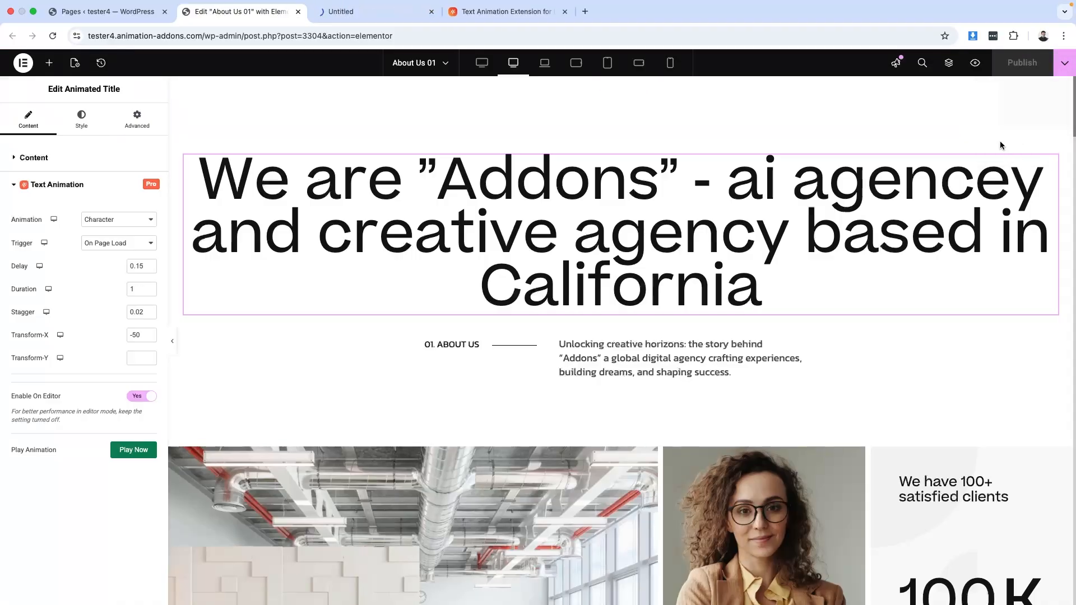
pyautogui.click(349, 12)
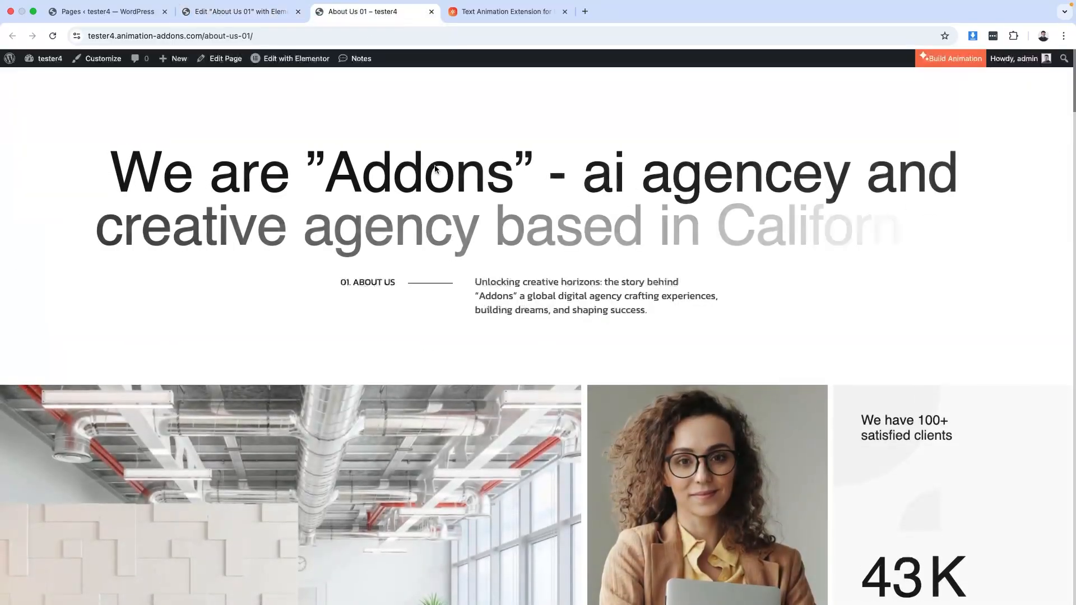
# Reload the live About Us 01 page to watch the title animation on page load, and return to the Elementor editor
pyautogui.press('super+r')
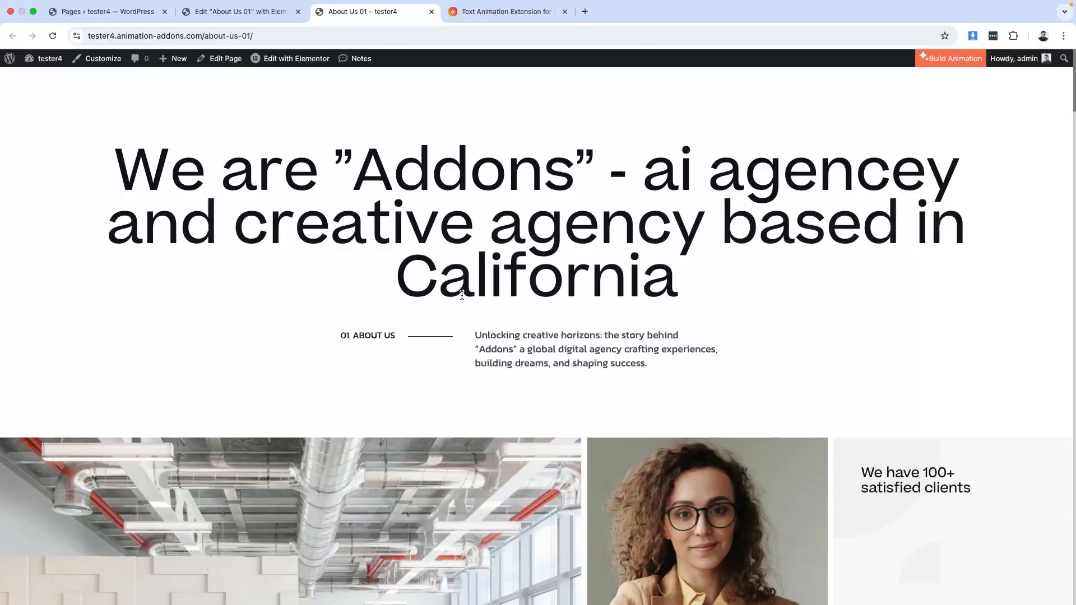
pyautogui.scroll(-2, 467, 295)
pyautogui.scroll(2, 467, 296)
pyautogui.click(225, 8)
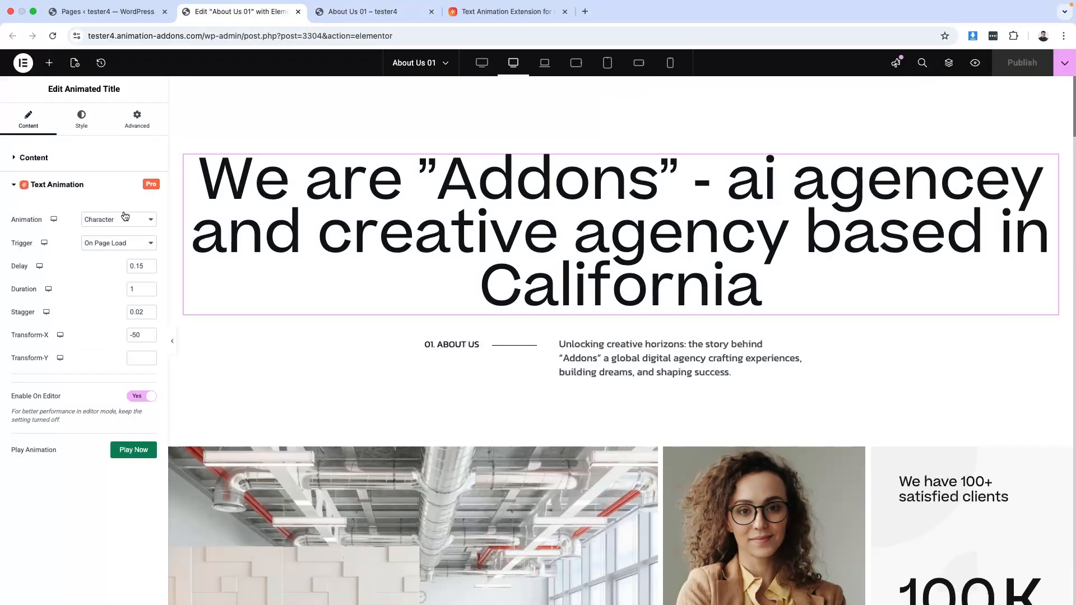
pyautogui.click(354, 18)
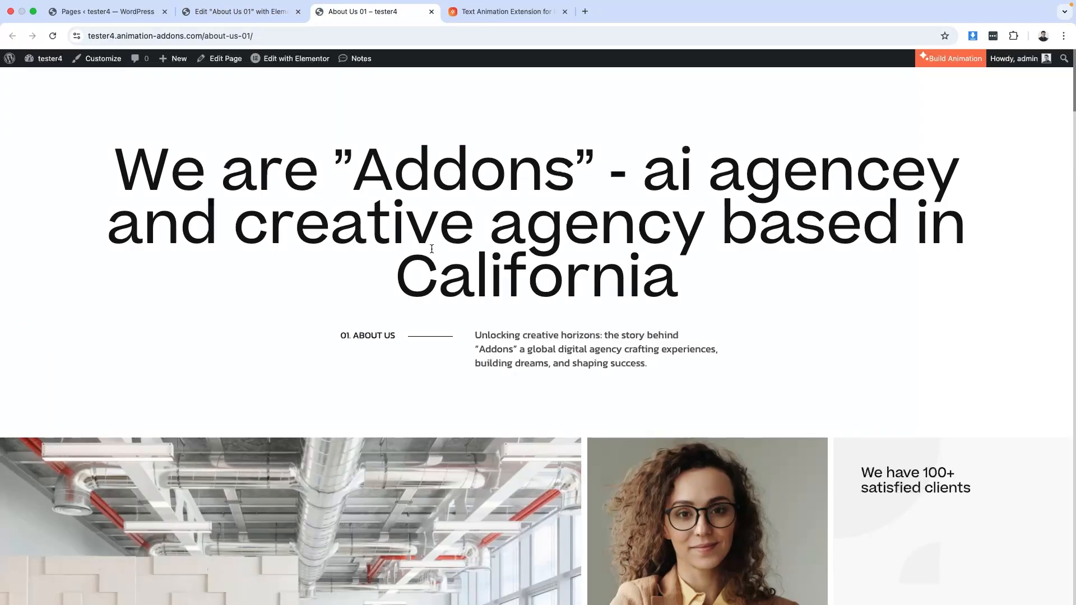
pyautogui.click(203, 17)
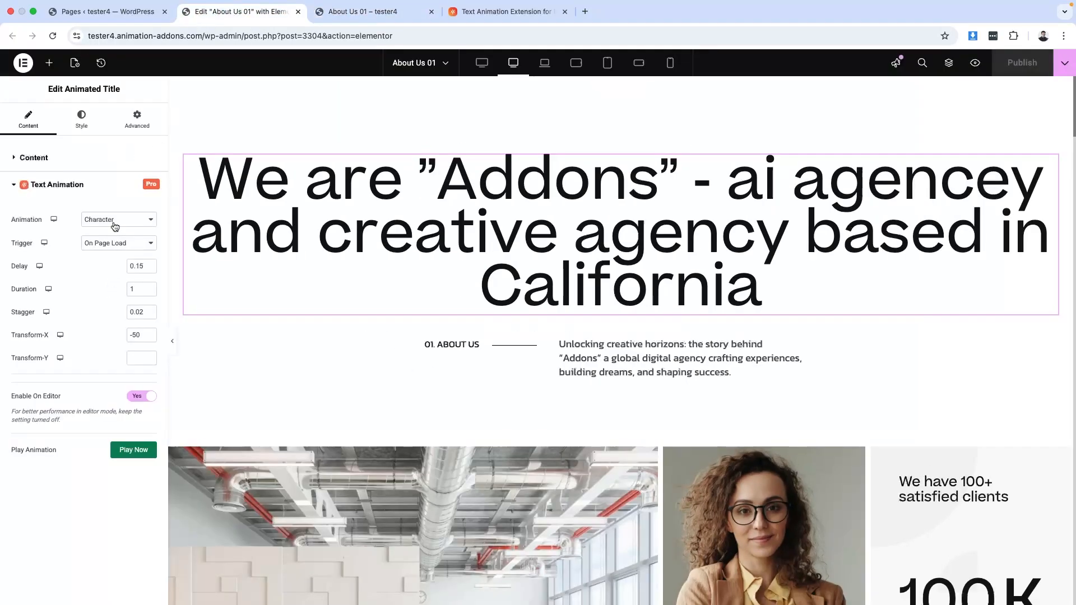
# Review the title's Trigger options and reload the live page once more to check the On Page Load animation
pyautogui.click(112, 245)
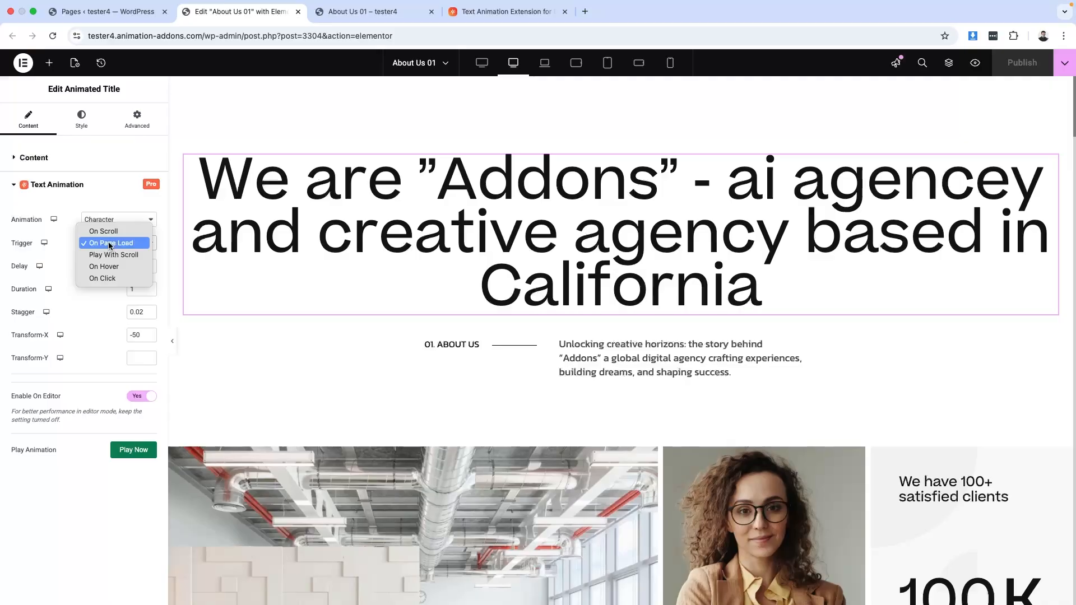
pyautogui.click(348, 12)
pyautogui.click(373, 12)
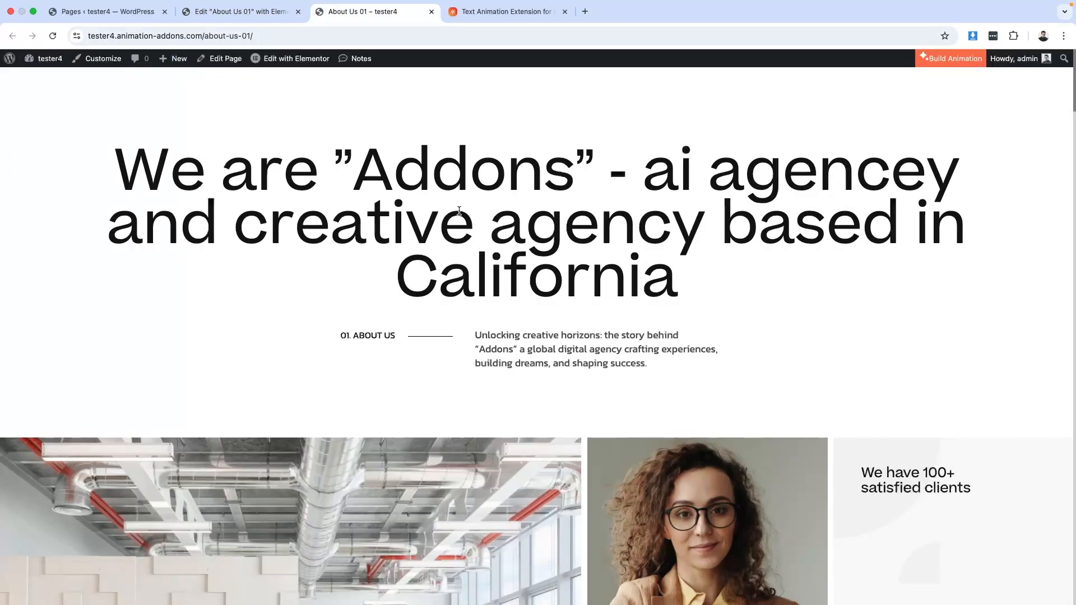
pyautogui.press('super+r')
pyautogui.click(241, 11)
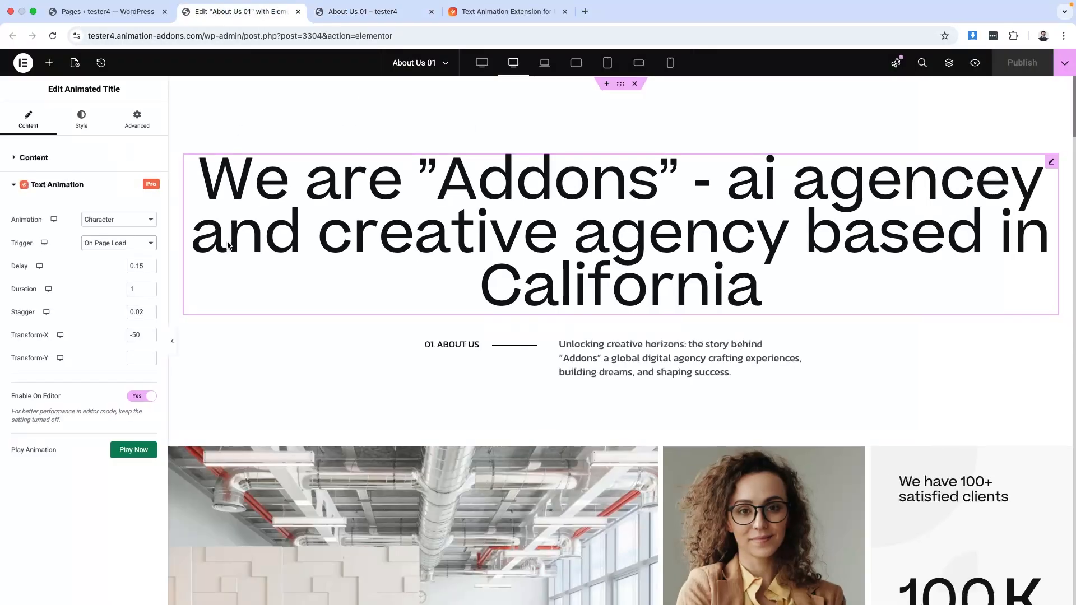
pyautogui.click(115, 243)
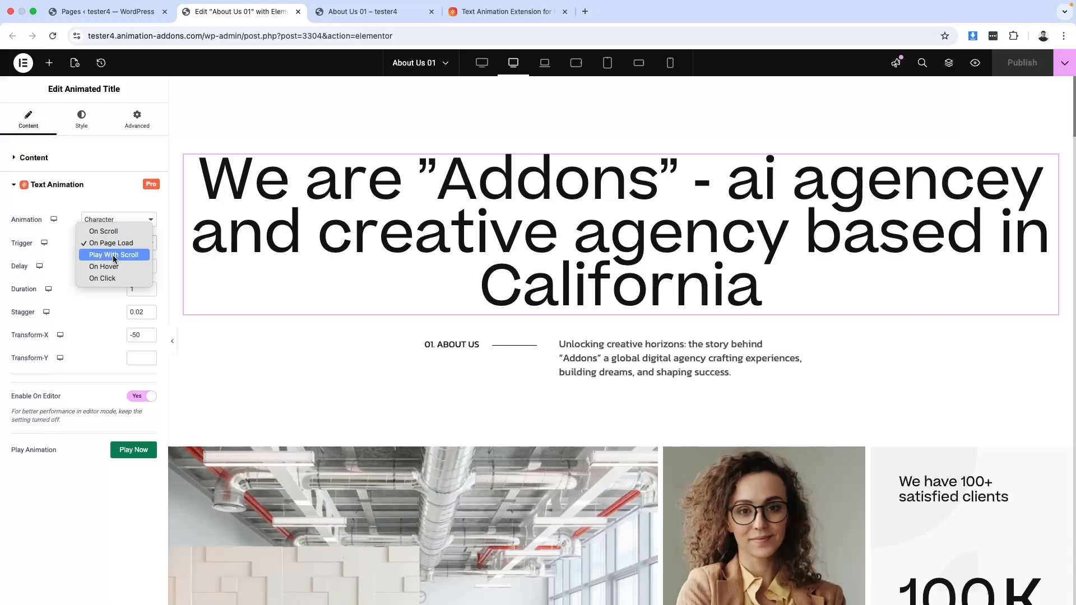
pyautogui.click(394, 264)
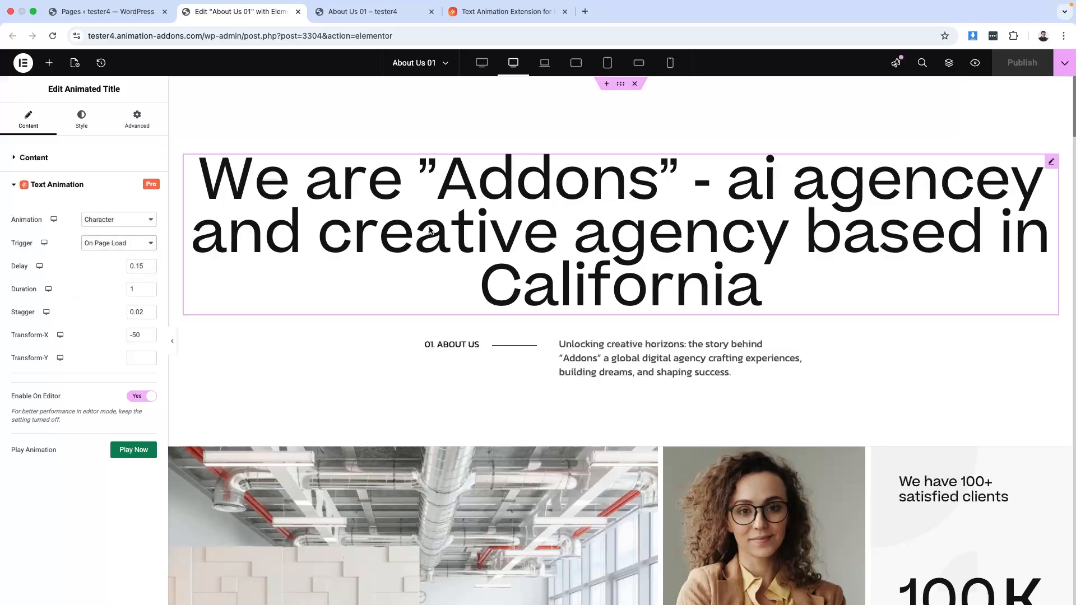
# Apply a Character text animation with the On Scroll trigger to the "We make storable strategy growth your company with Addons!" title
pyautogui.scroll(-10, 566, 367)
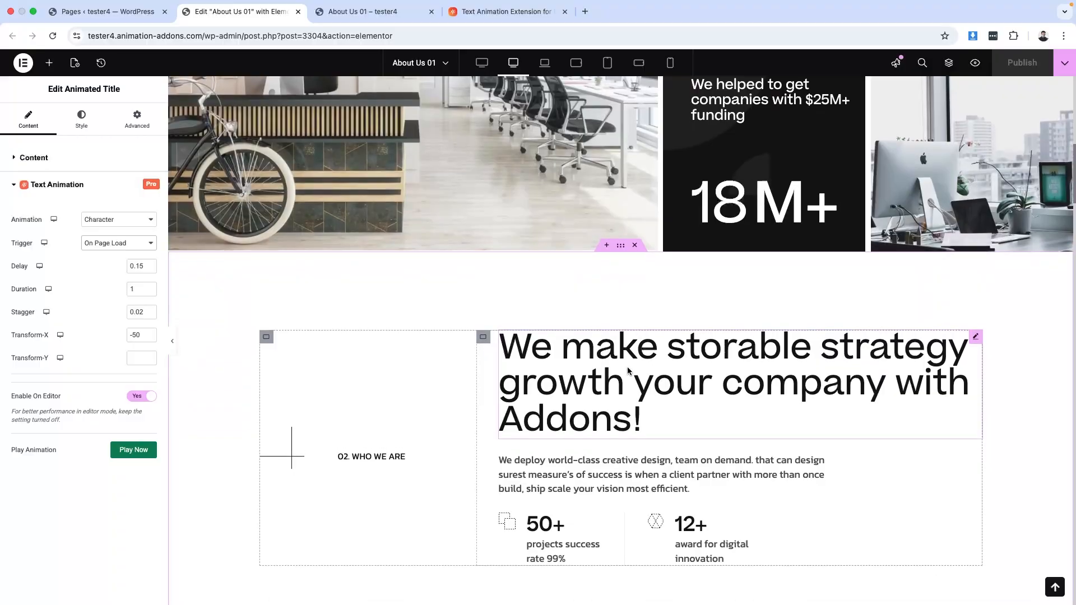
pyautogui.click(567, 365)
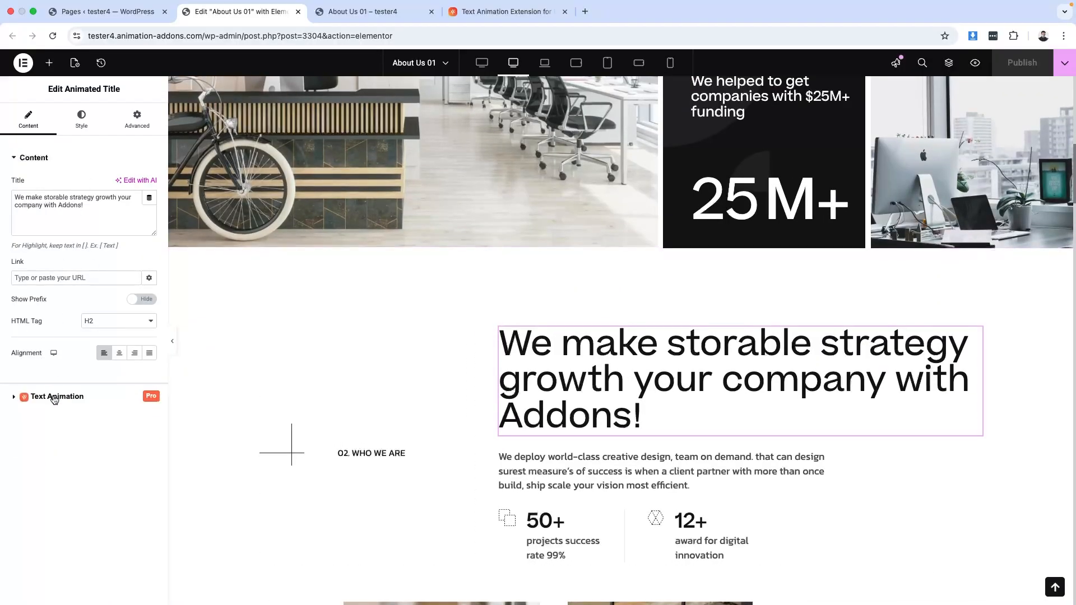
pyautogui.click(54, 396)
pyautogui.click(112, 223)
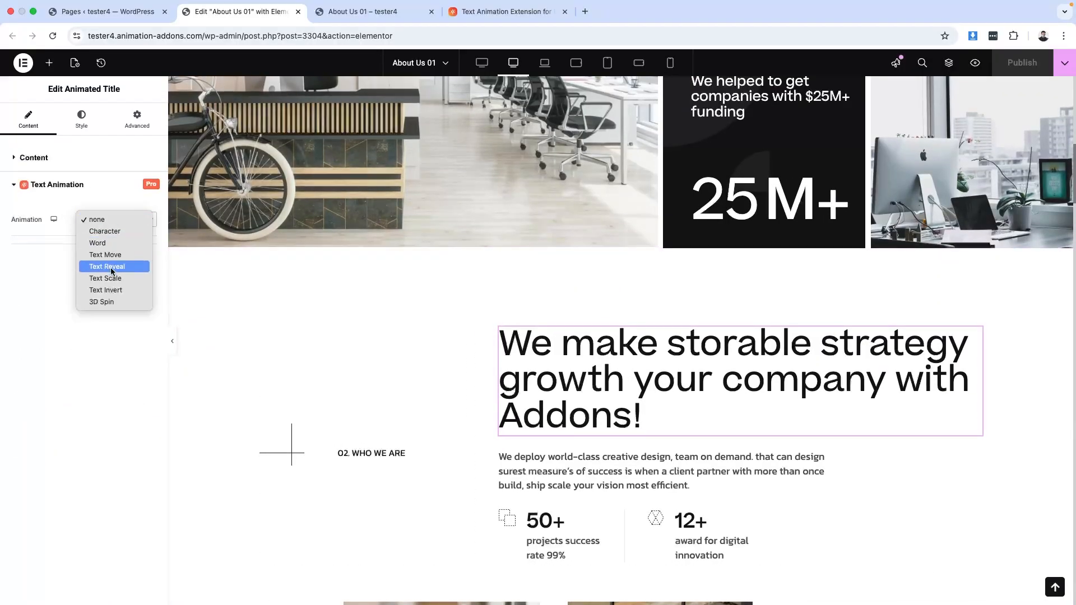
pyautogui.click(110, 231)
pyautogui.click(105, 248)
pyautogui.click(104, 242)
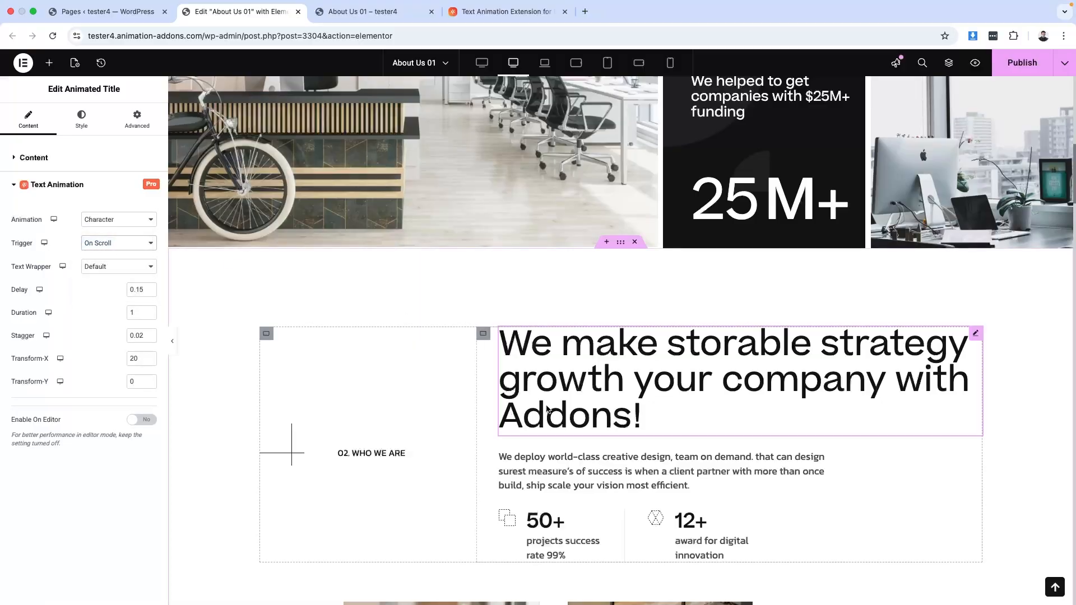
# Enable the "We make storable strategy" title's animation in the editor and play it
pyautogui.click(141, 420)
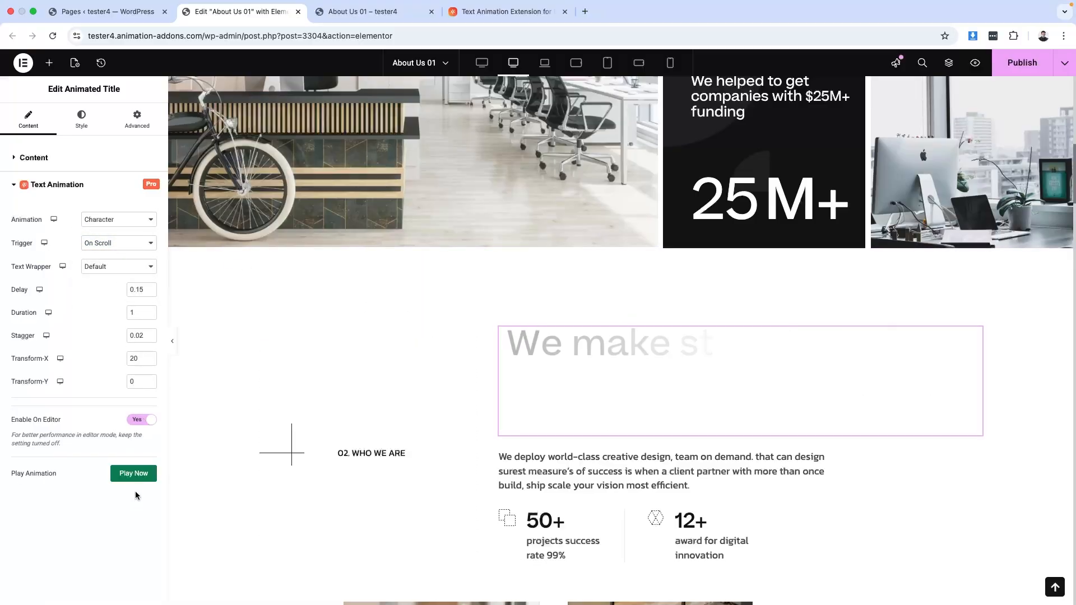
pyautogui.click(130, 474)
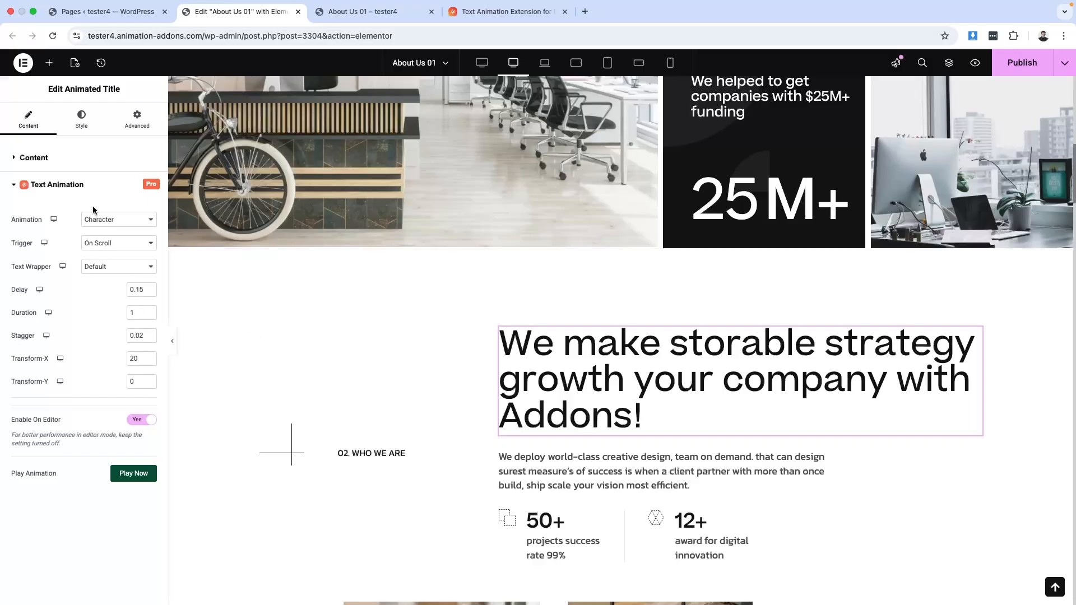
pyautogui.scroll(8, 503, 175)
pyautogui.scroll(2, 537, 130)
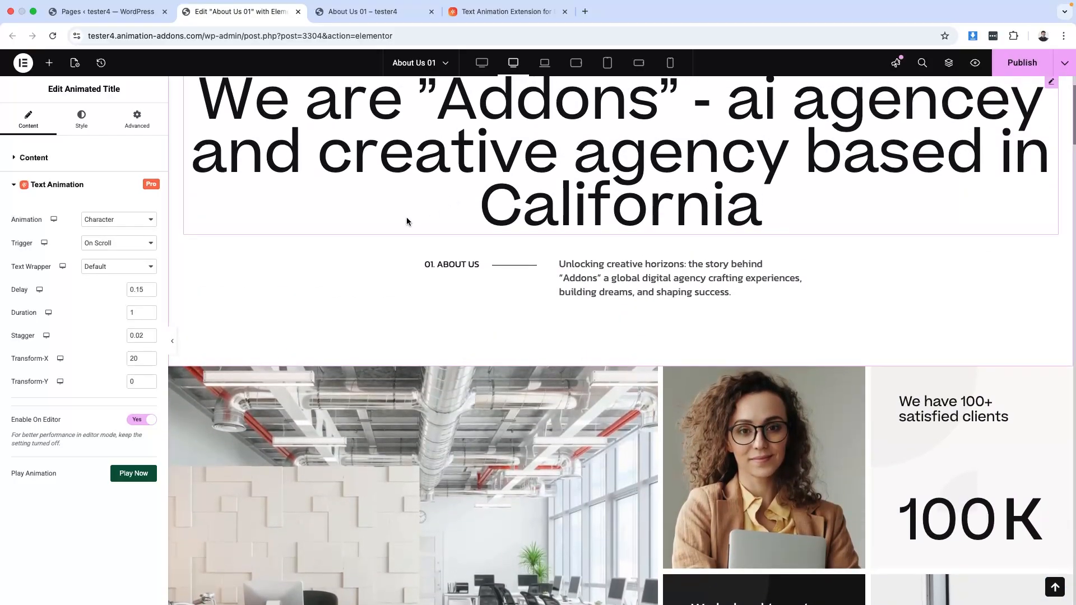
pyautogui.scroll(-9, 405, 219)
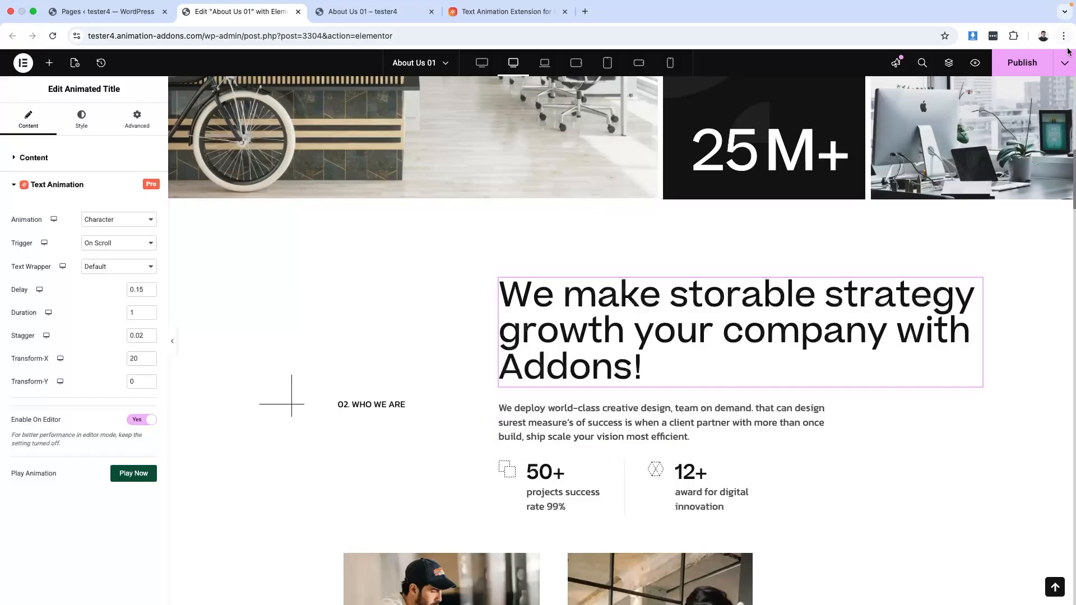
# View the "We make storable strategy" title on the live About Us 01 page and return to the Elementor editor
pyautogui.click(363, 11)
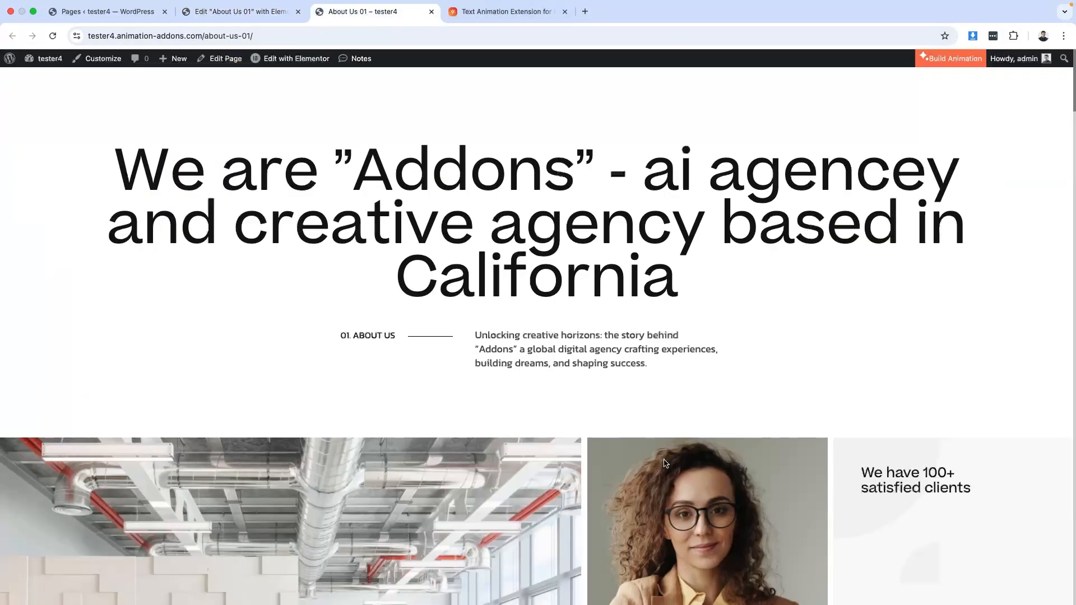
pyautogui.scroll(-5, 664, 460)
pyautogui.scroll(-8, 664, 460)
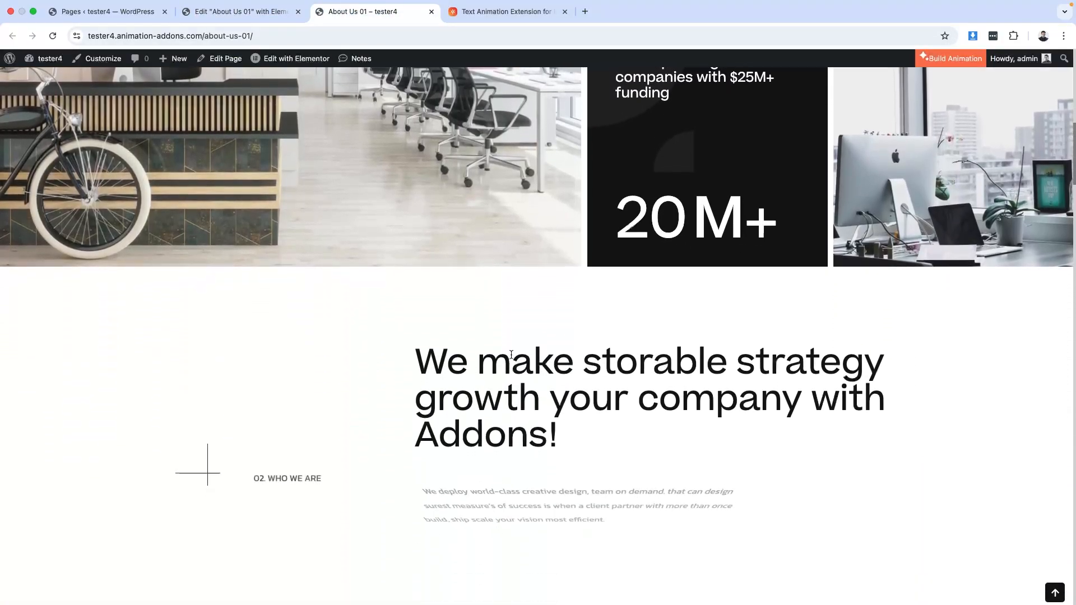
pyautogui.click(245, 12)
pyautogui.scroll(5, 821, 221)
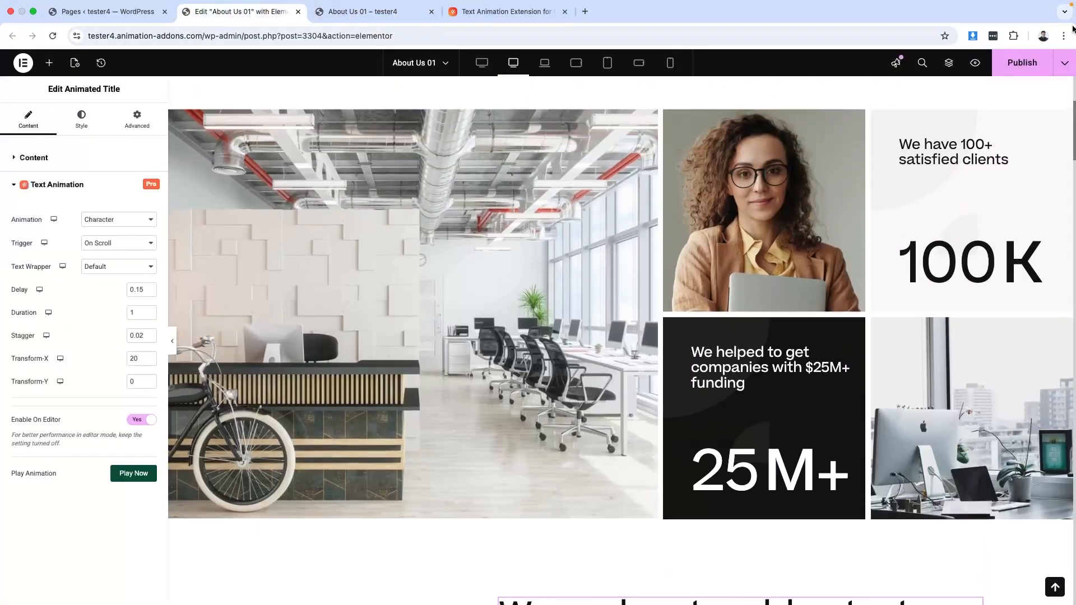
# Publish the title's On Scroll animation and reload the live About Us 01 page from its beginning
pyautogui.click(1023, 63)
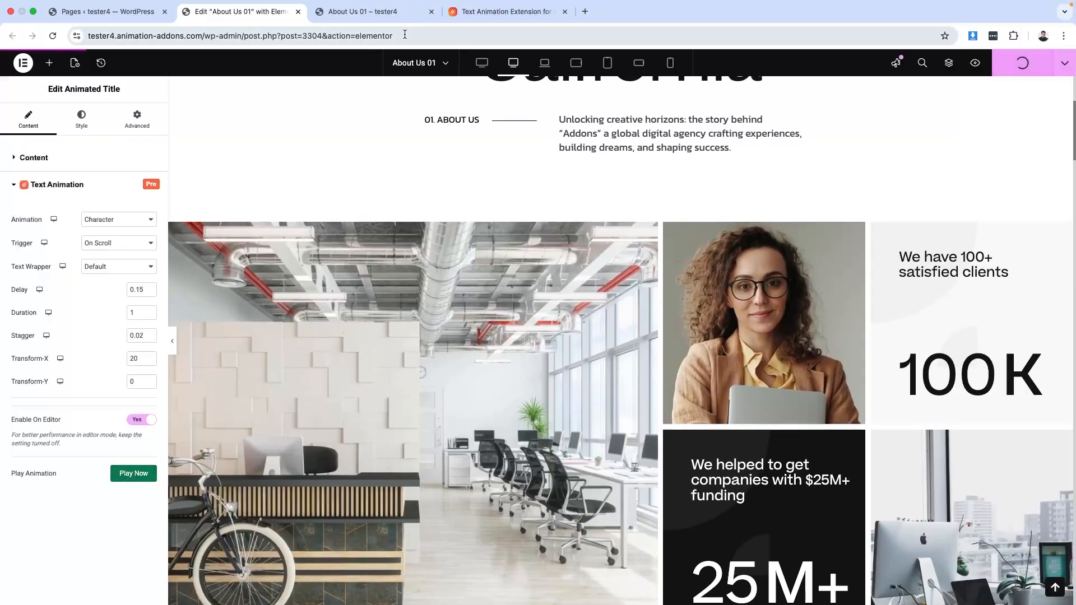
pyautogui.click(349, 13)
pyautogui.click(251, 14)
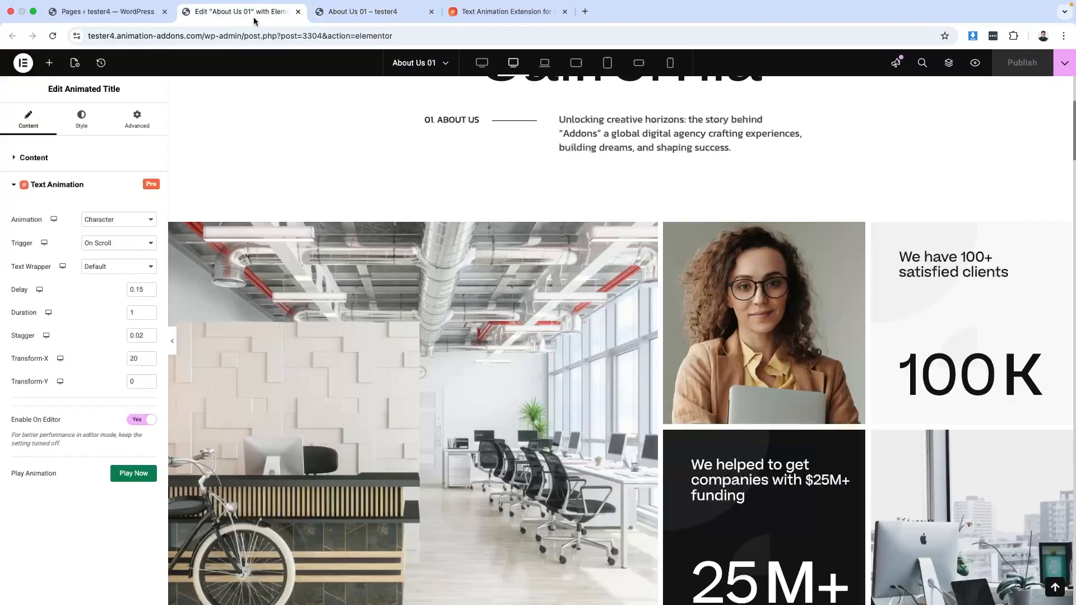
pyautogui.click(353, 13)
pyautogui.scroll(10, 462, 219)
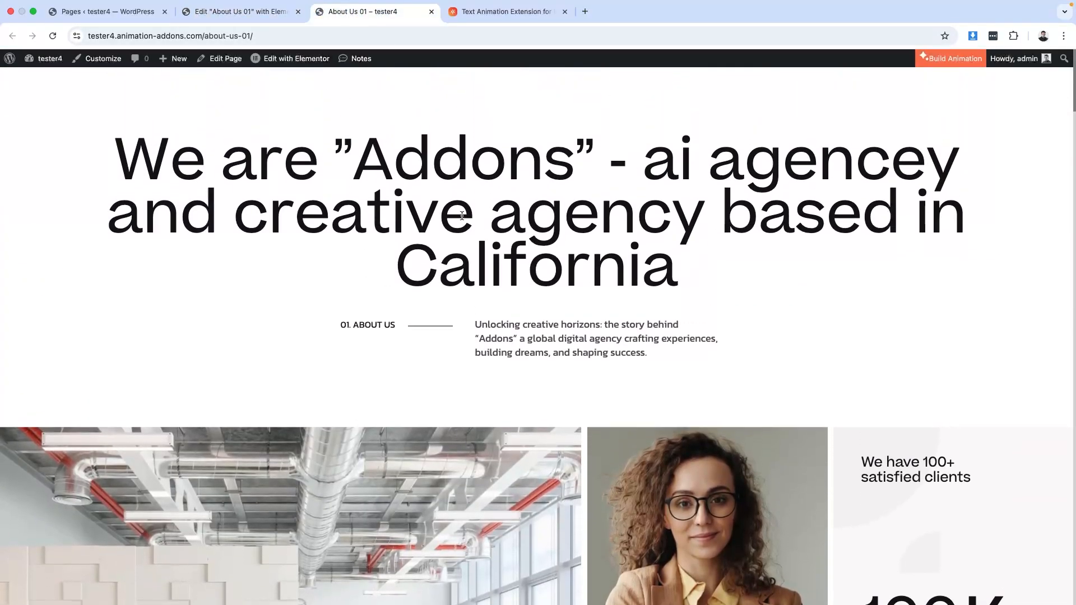
pyautogui.press('super+r')
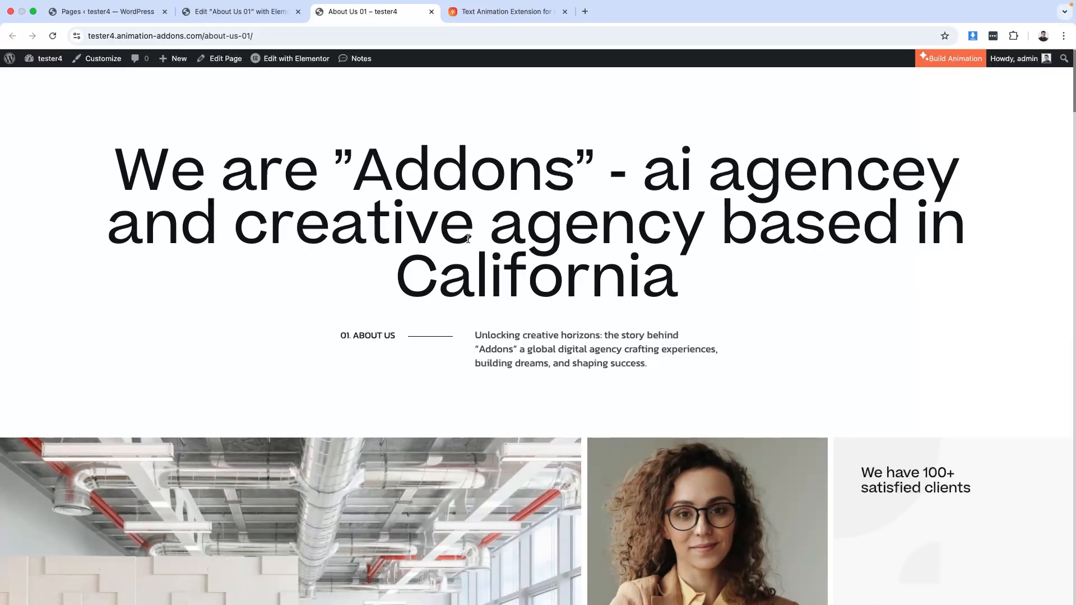
# Examine how the "We make storable strategy" title animates on the live page as it scrolls into view
pyautogui.scroll(-7, 468, 238)
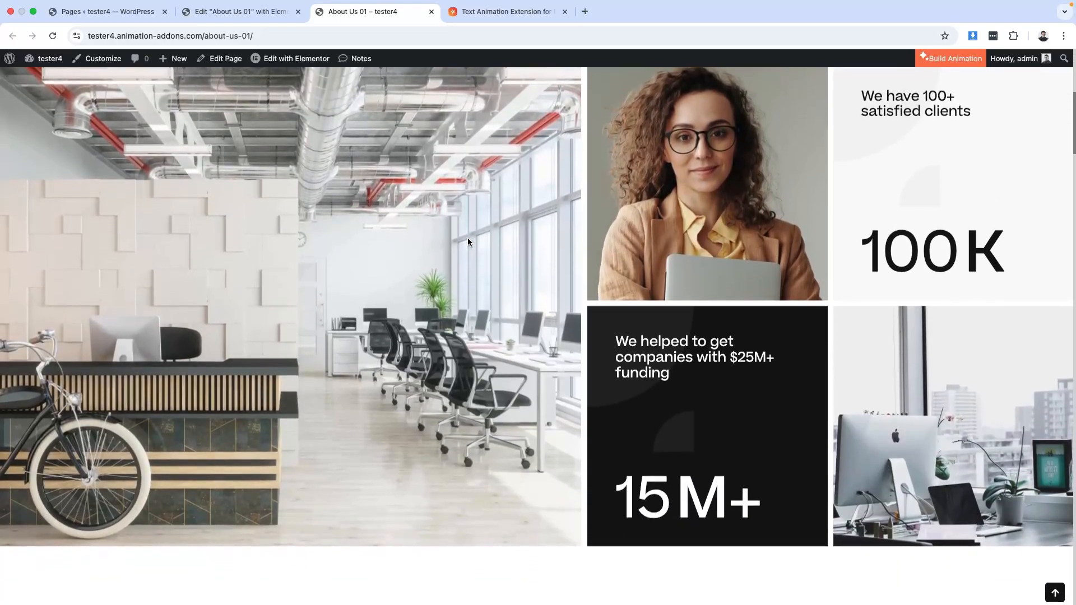
pyautogui.scroll(-1, 469, 242)
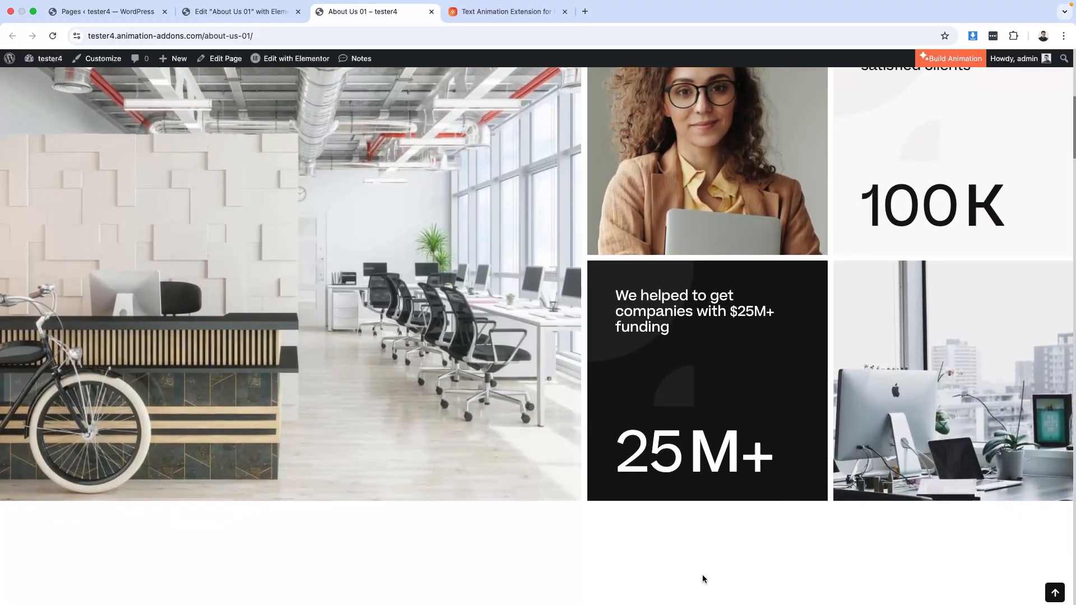
pyautogui.scroll(-1, 721, 592)
pyautogui.scroll(-2, 720, 594)
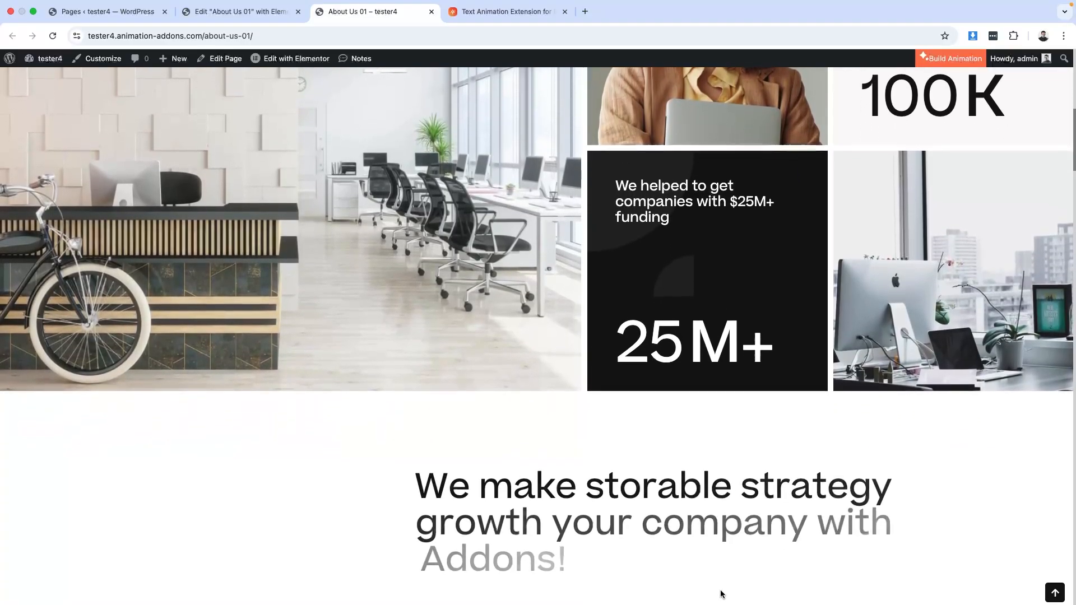
pyautogui.scroll(-5, 720, 593)
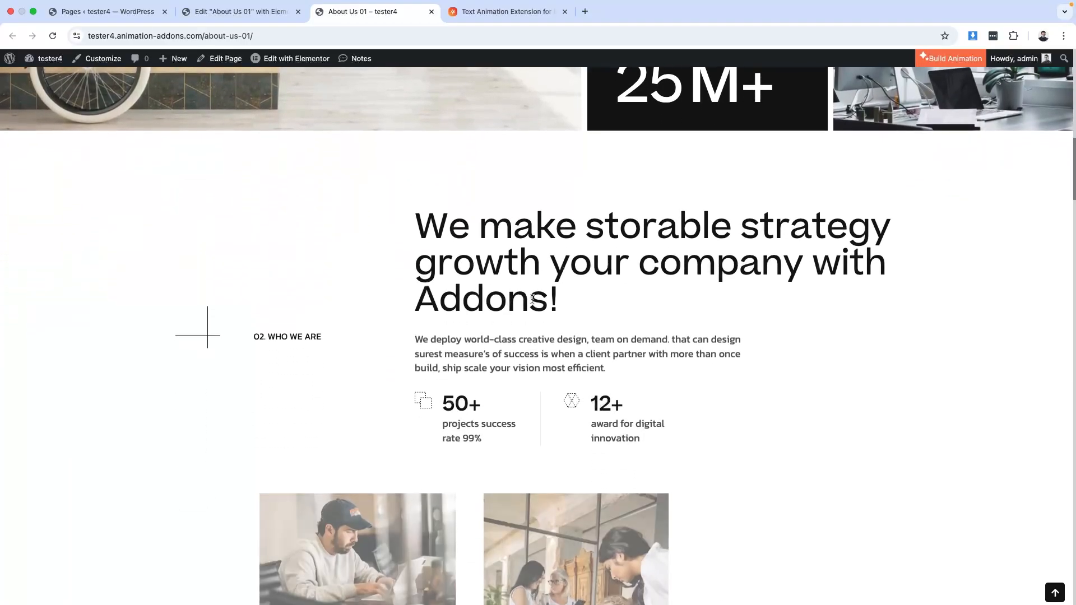
pyautogui.scroll(1, 512, 309)
pyautogui.moveTo(413, 271); pyautogui.dragTo(581, 367)
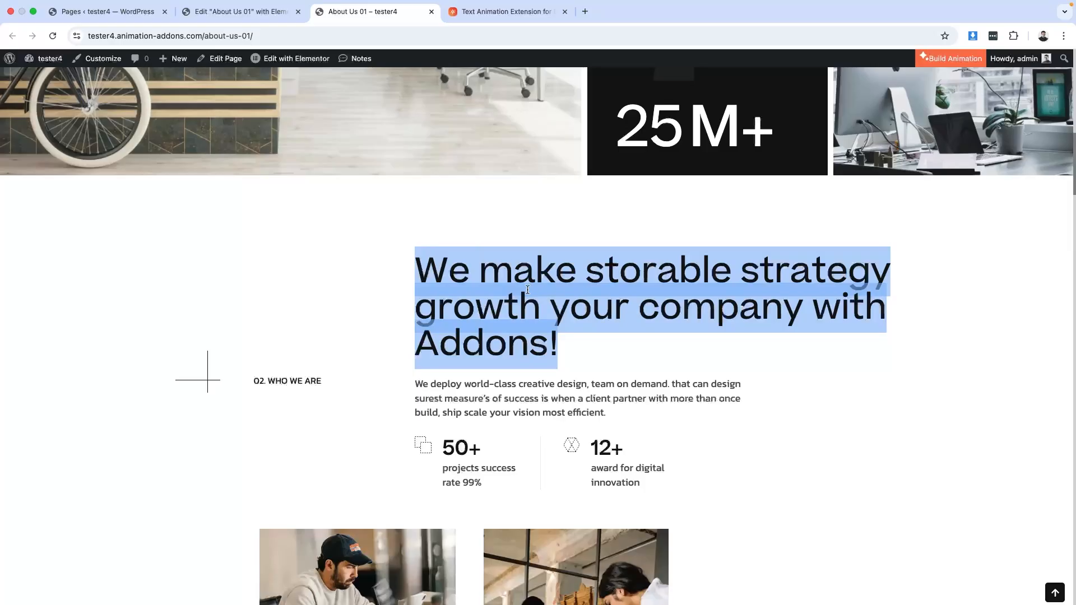
# Return to the Elementor editor and review the Trigger options of the "We are Addons" title's text animation
pyautogui.click(219, 12)
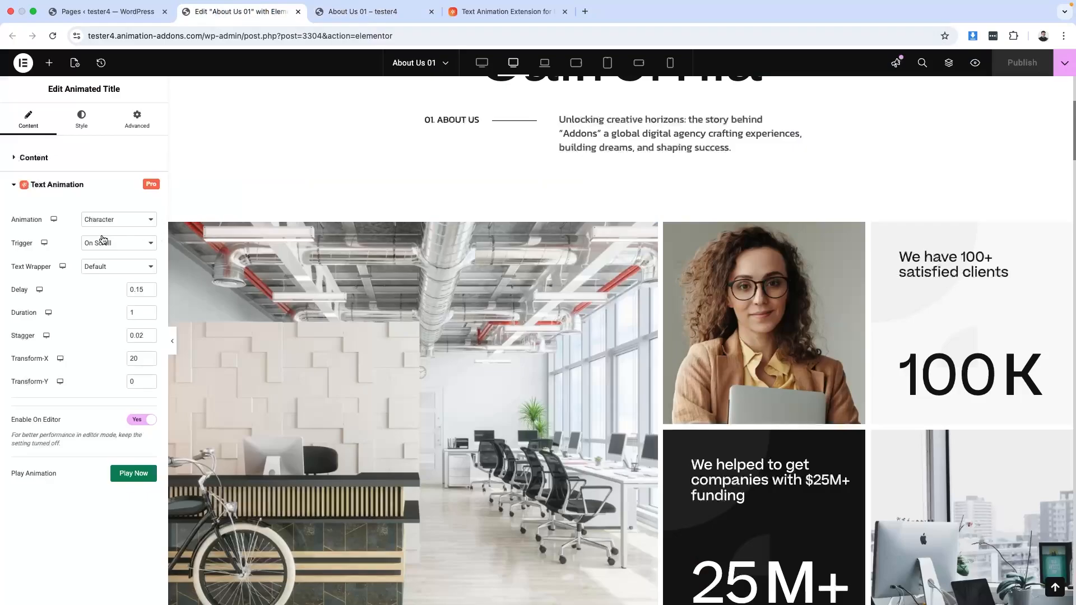
pyautogui.scroll(3, 513, 355)
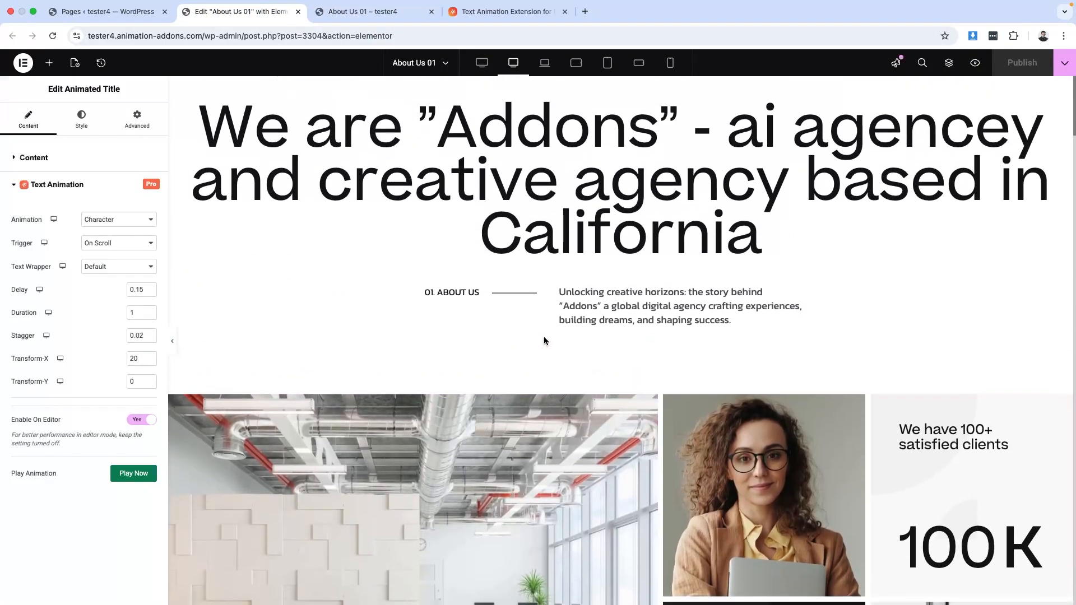
pyautogui.scroll(1, 531, 346)
pyautogui.click(401, 227)
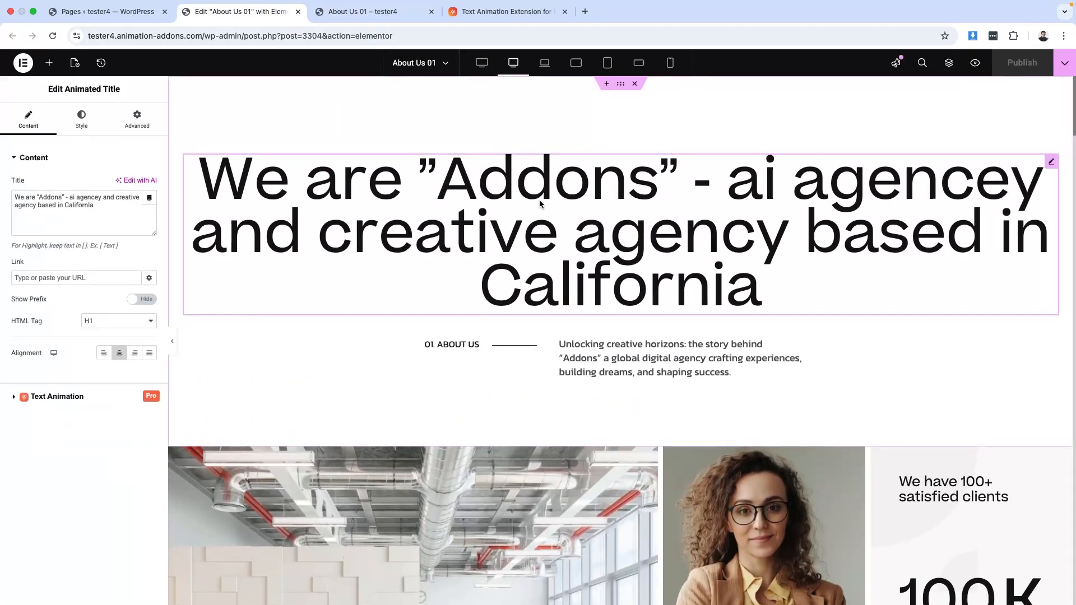
pyautogui.click(57, 396)
pyautogui.click(119, 243)
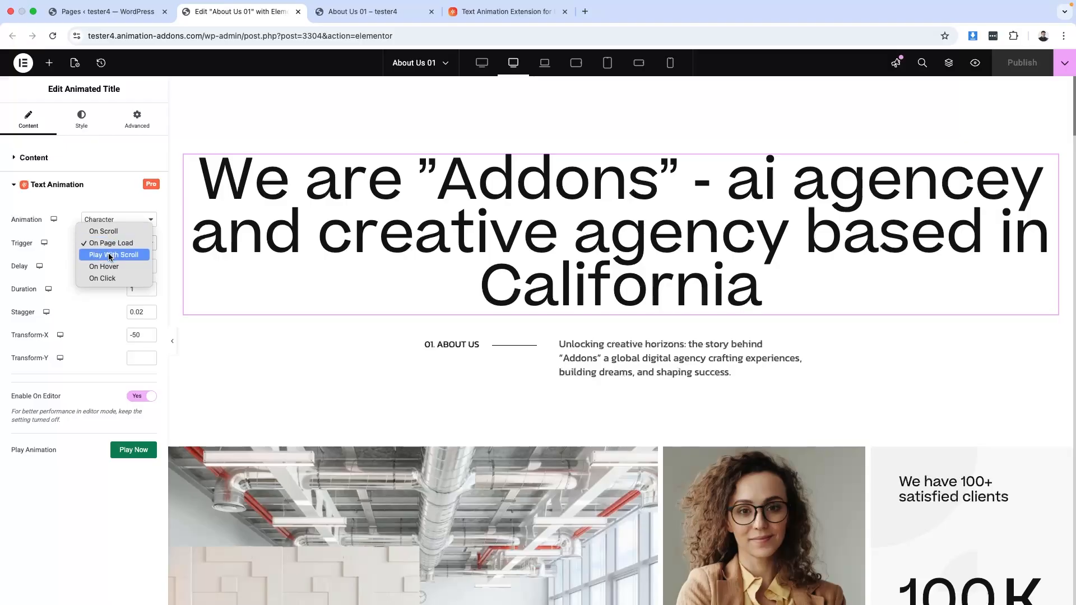
pyautogui.click(359, 338)
# Set the "We make storable strategy" title's animation trigger to Play With Scroll and play the animation
pyautogui.scroll(-8, 617, 389)
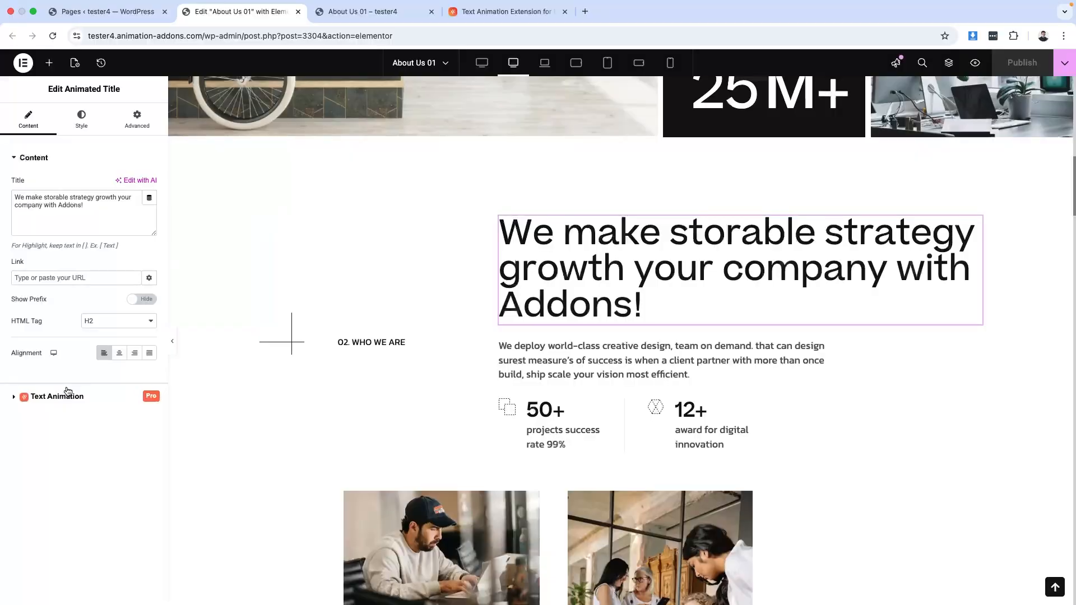
pyautogui.click(63, 397)
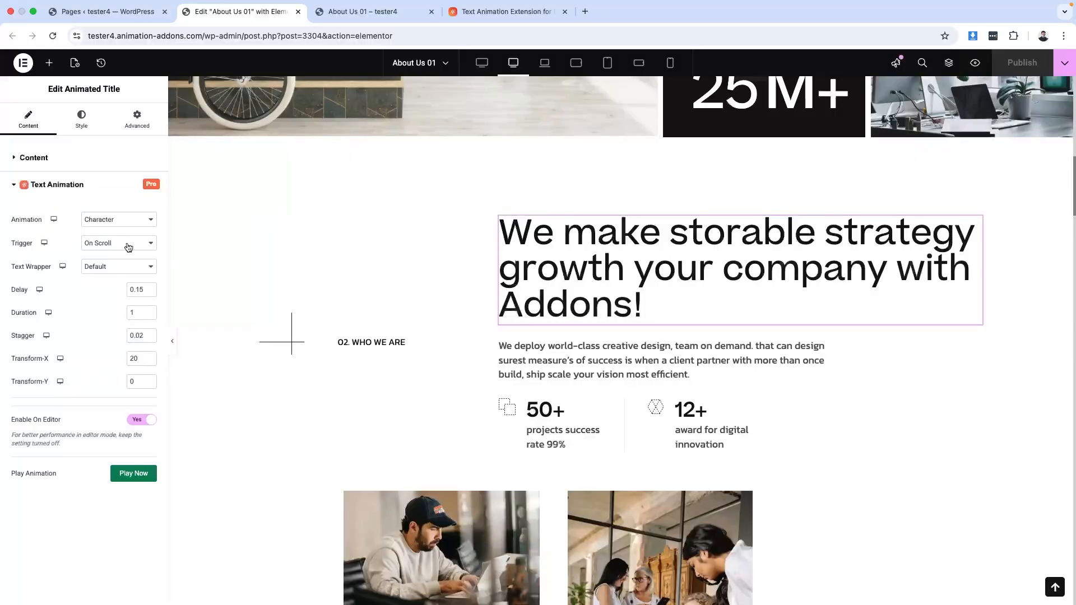
pyautogui.click(113, 245)
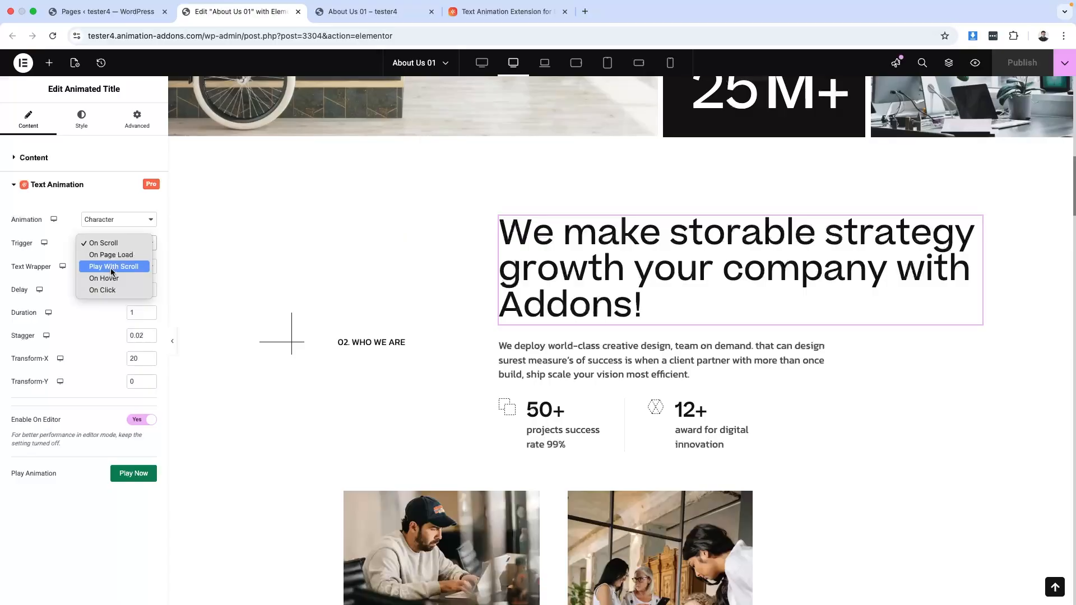
pyautogui.click(113, 266)
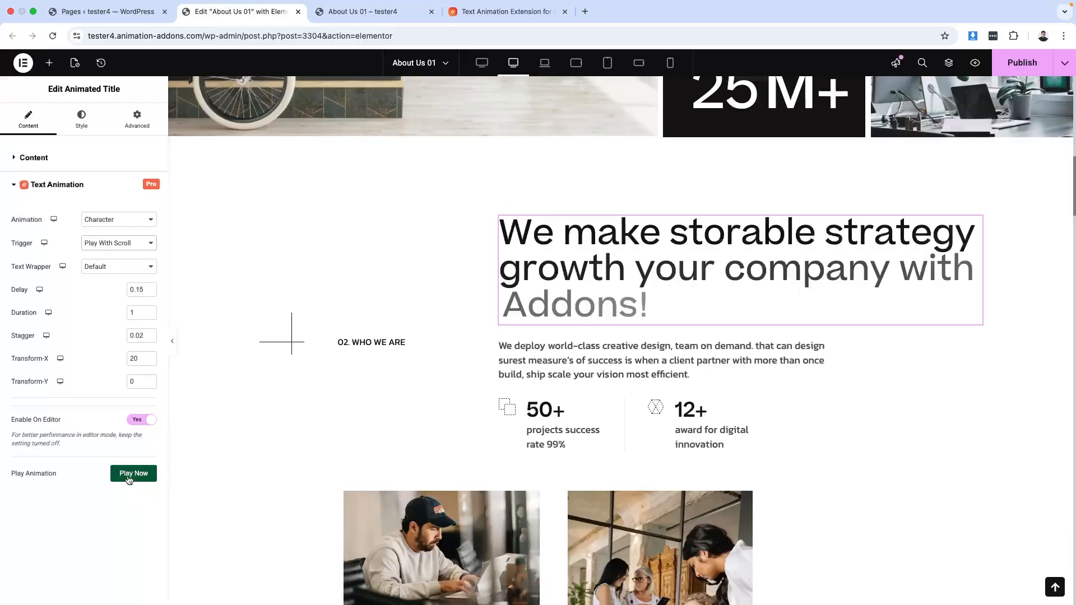
# Publish the Play With Scroll trigger change and reload the live About Us 01 page
pyautogui.click(1027, 63)
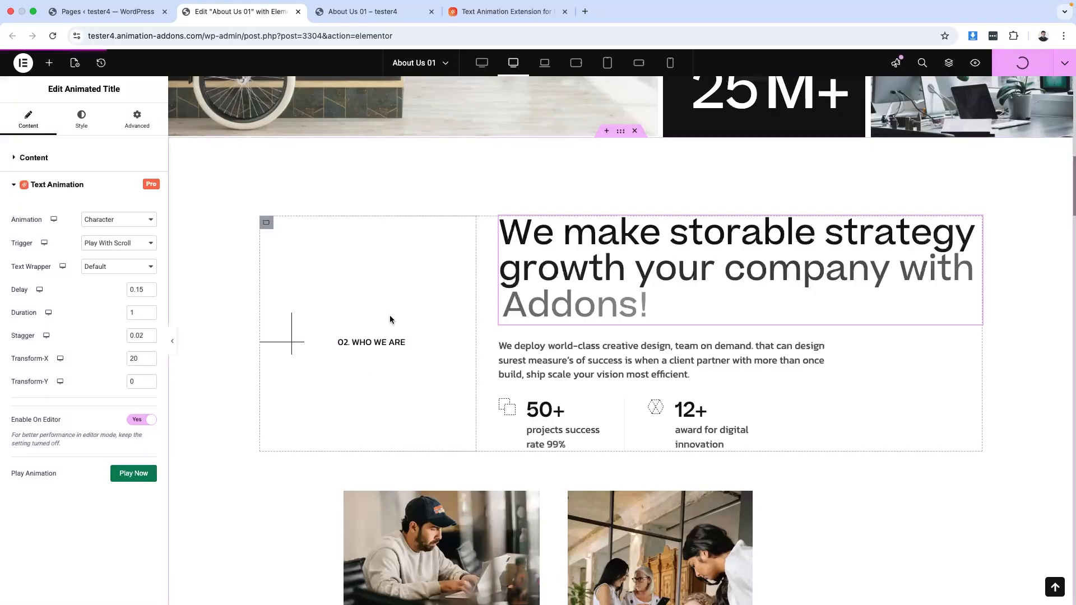
pyautogui.click(364, 11)
pyautogui.press('super+r')
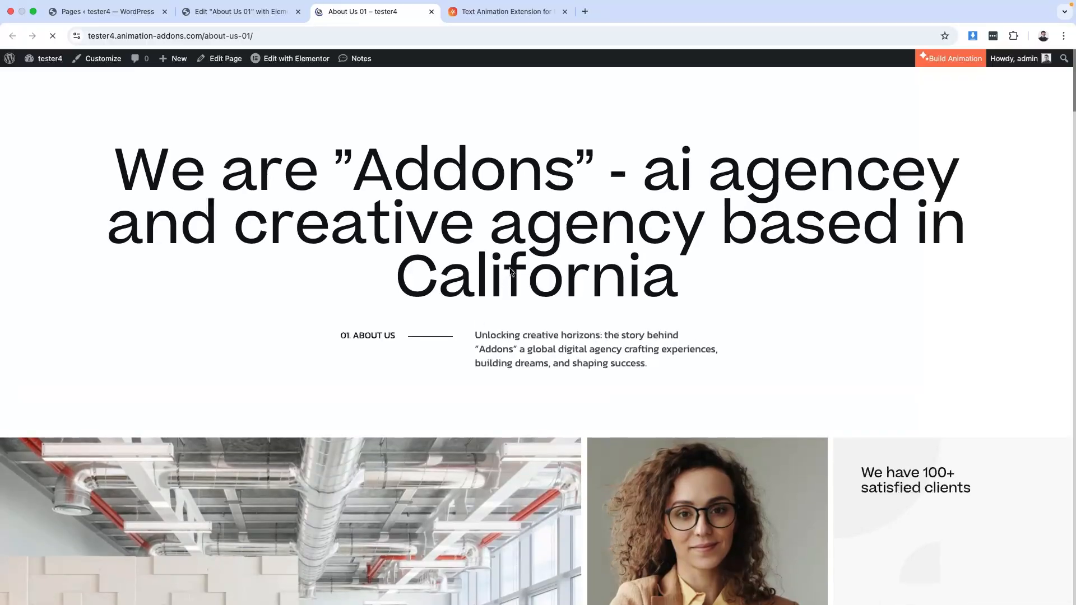
# Scroll gradually through the live page to watch the "We make storable strategy" title animate in step with the scrolling
pyautogui.scroll(-5, 407, 461)
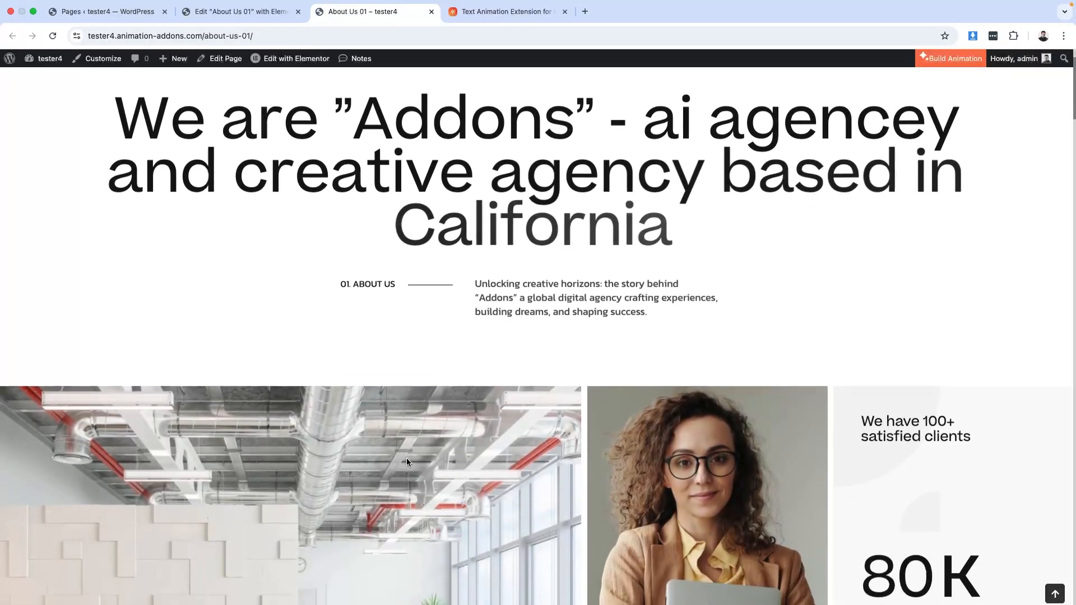
pyautogui.scroll(-5, 407, 462)
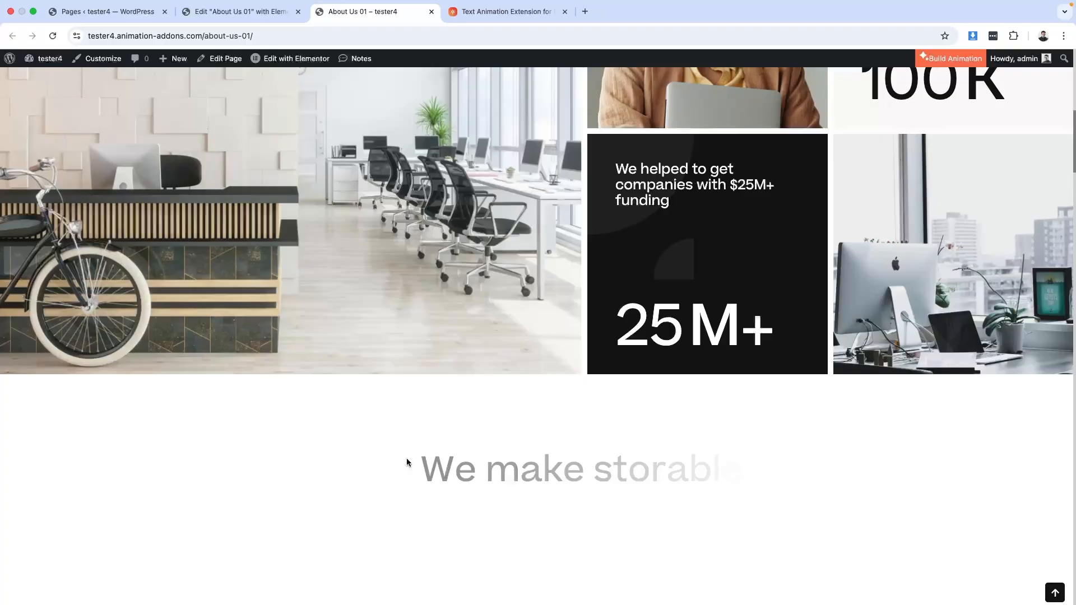
pyautogui.scroll(-2, 407, 461)
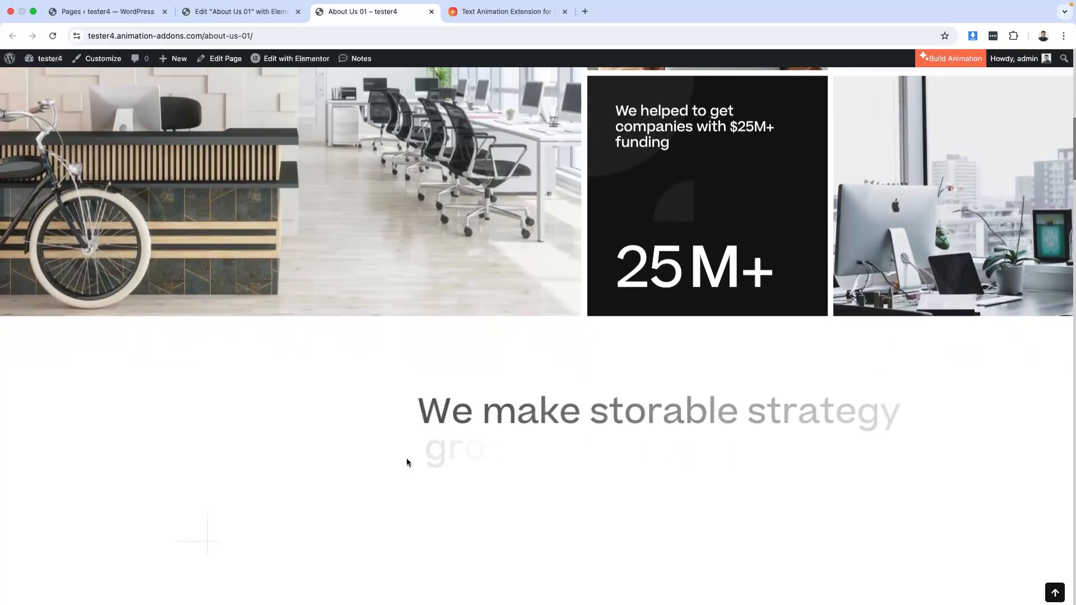
pyautogui.scroll(-2, 407, 462)
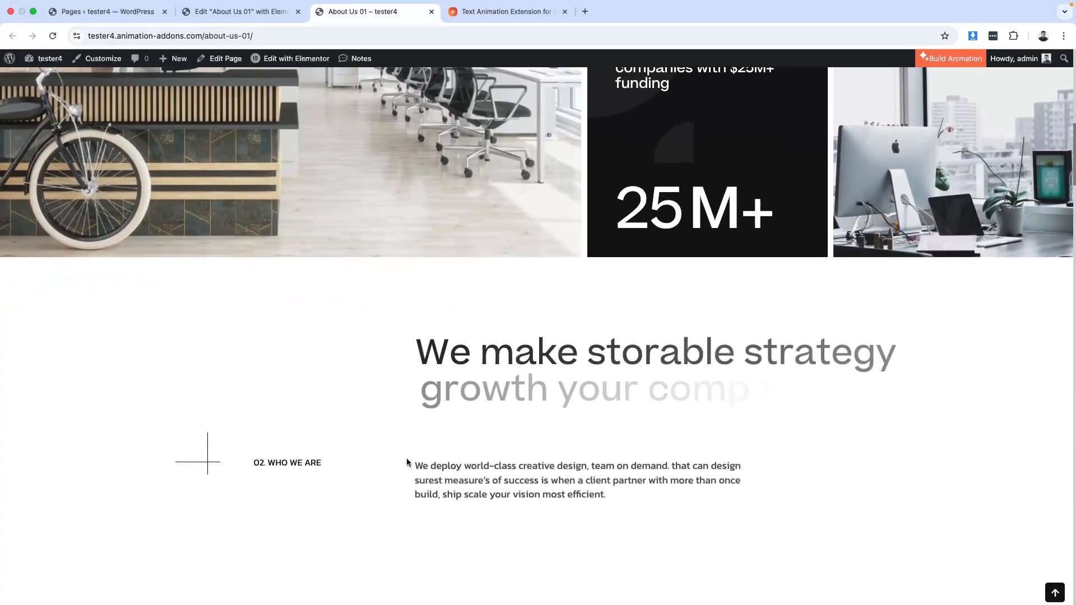
pyautogui.scroll(-3, 407, 462)
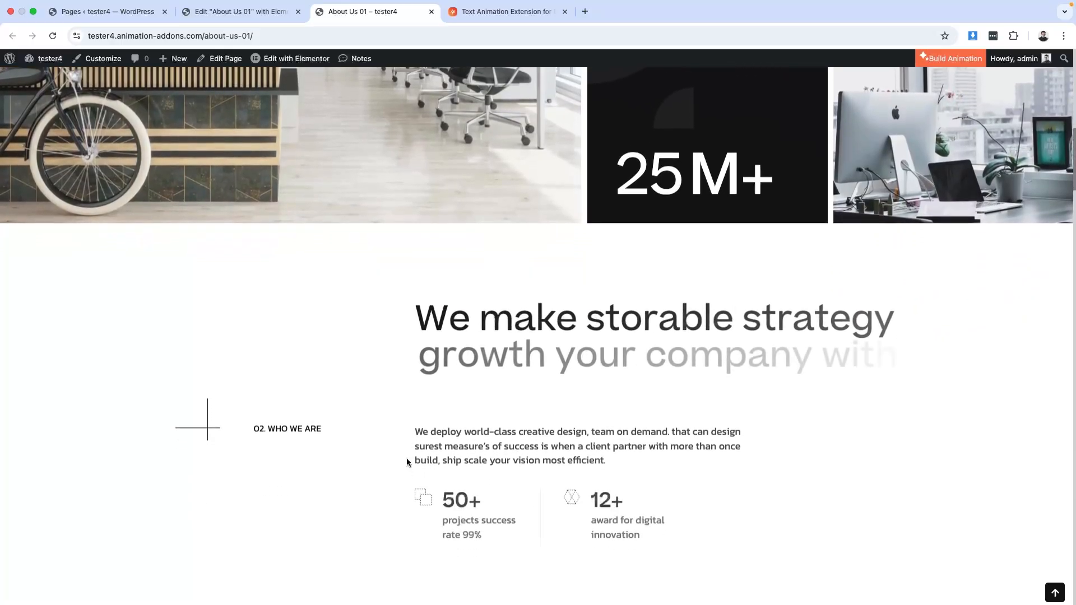
# Scroll back and forth across the "We make storable strategy" title on the live page to check its animation in both directions
pyautogui.scroll(-4, 407, 461)
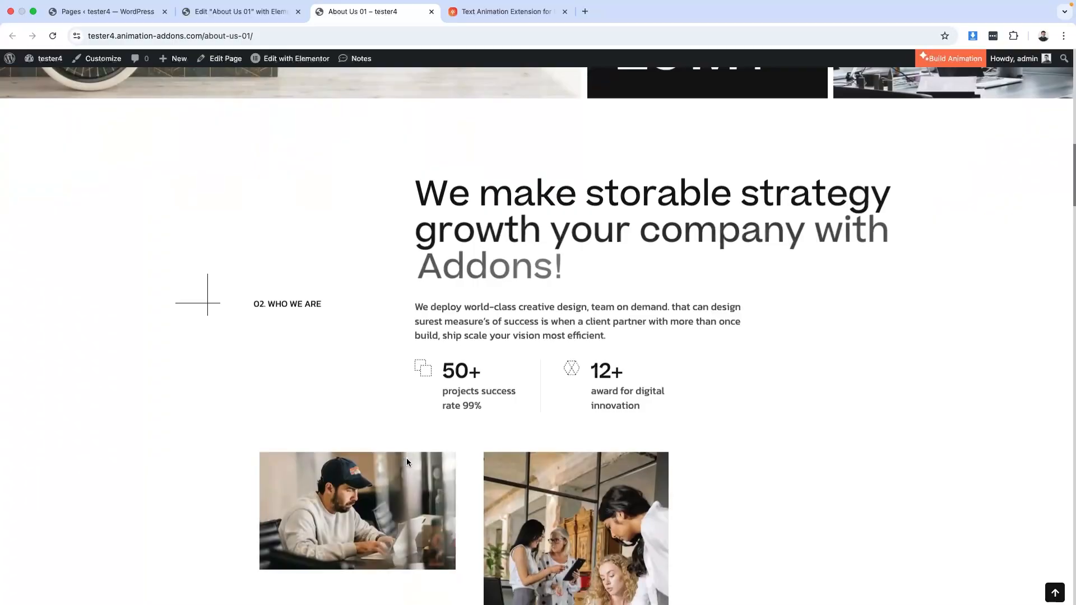
pyautogui.scroll(6, 406, 461)
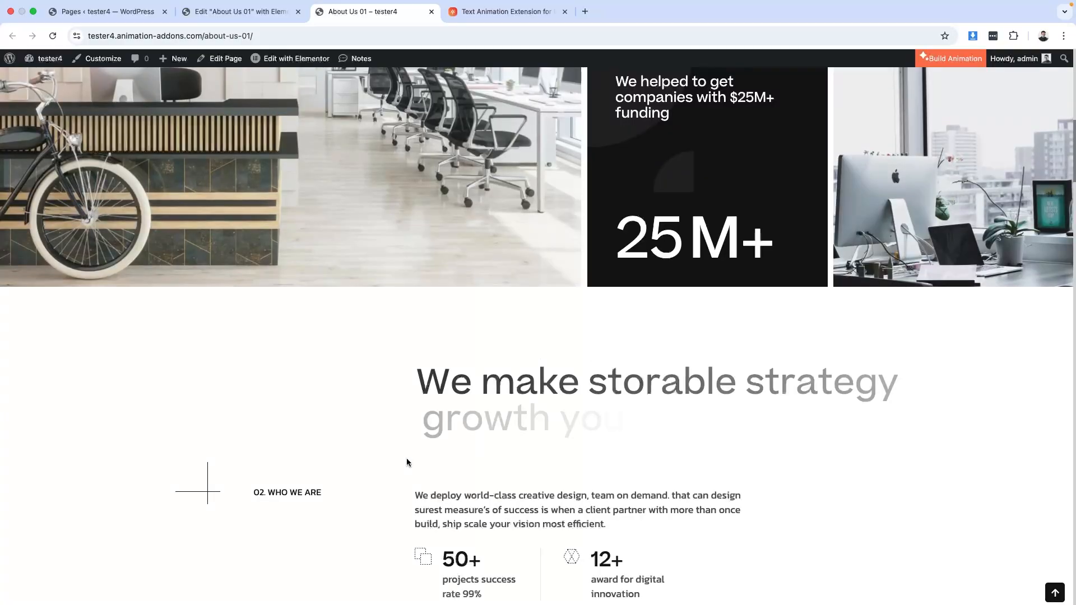
pyautogui.scroll(3, 407, 461)
pyautogui.scroll(-7, 406, 459)
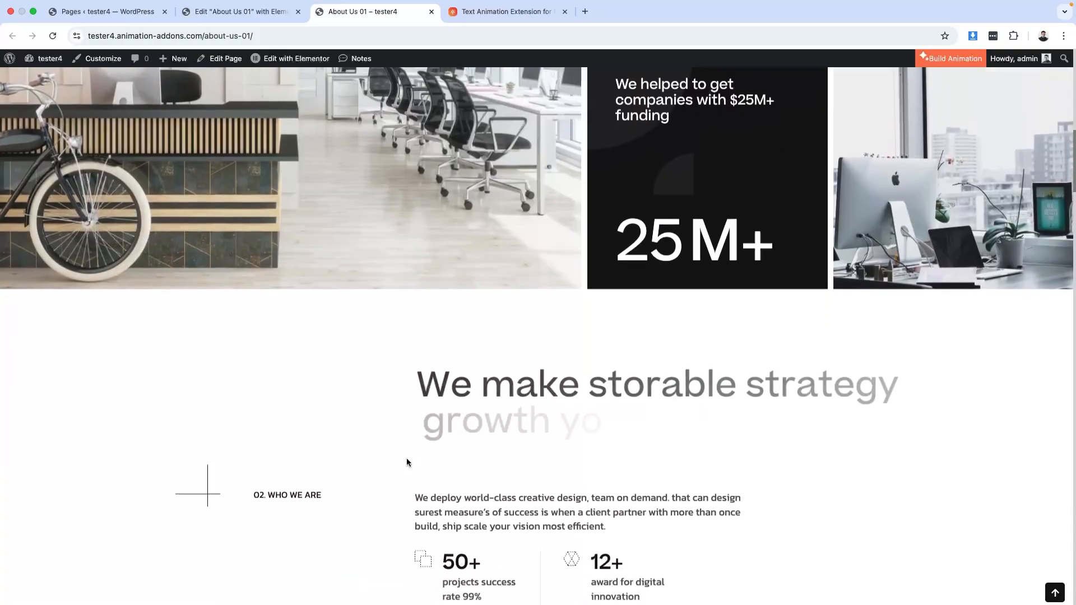
pyautogui.scroll(4, 406, 459)
pyautogui.scroll(4, 406, 459)
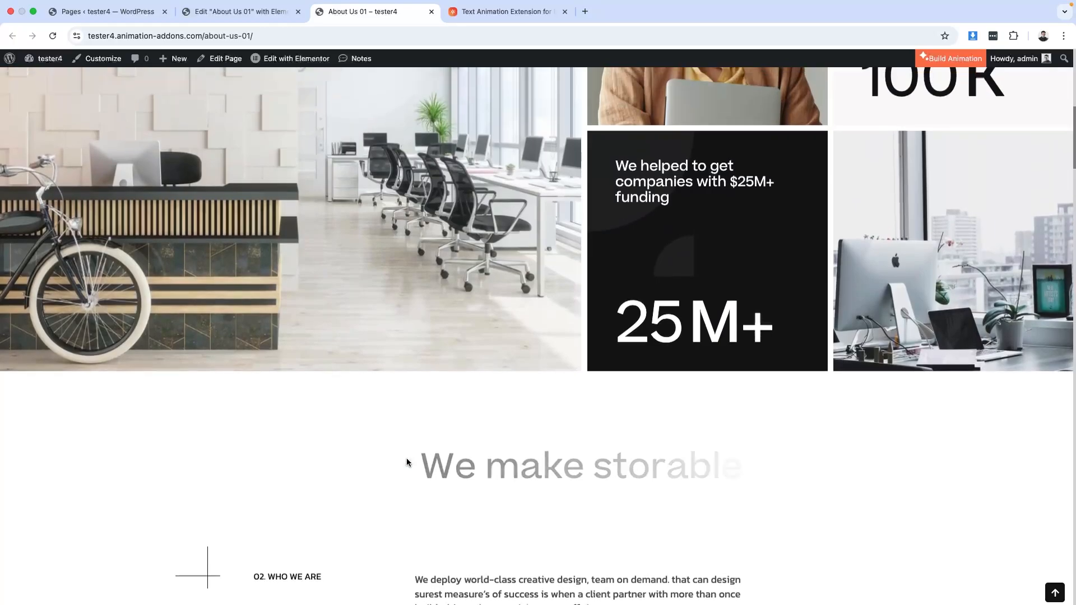
pyautogui.scroll(-5, 405, 458)
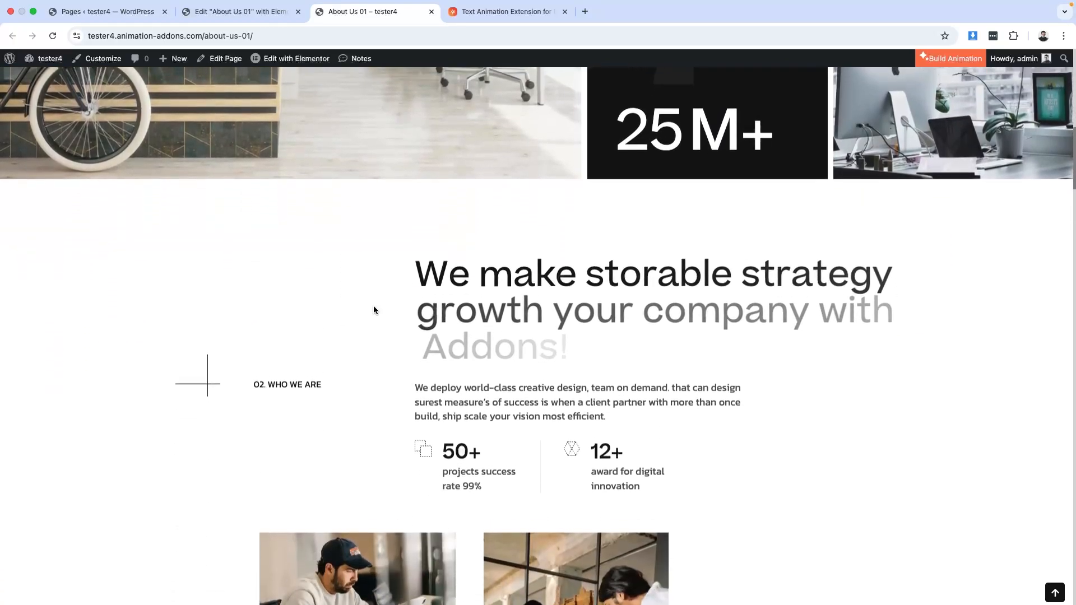
pyautogui.scroll(5, 373, 307)
pyautogui.scroll(-7, 442, 161)
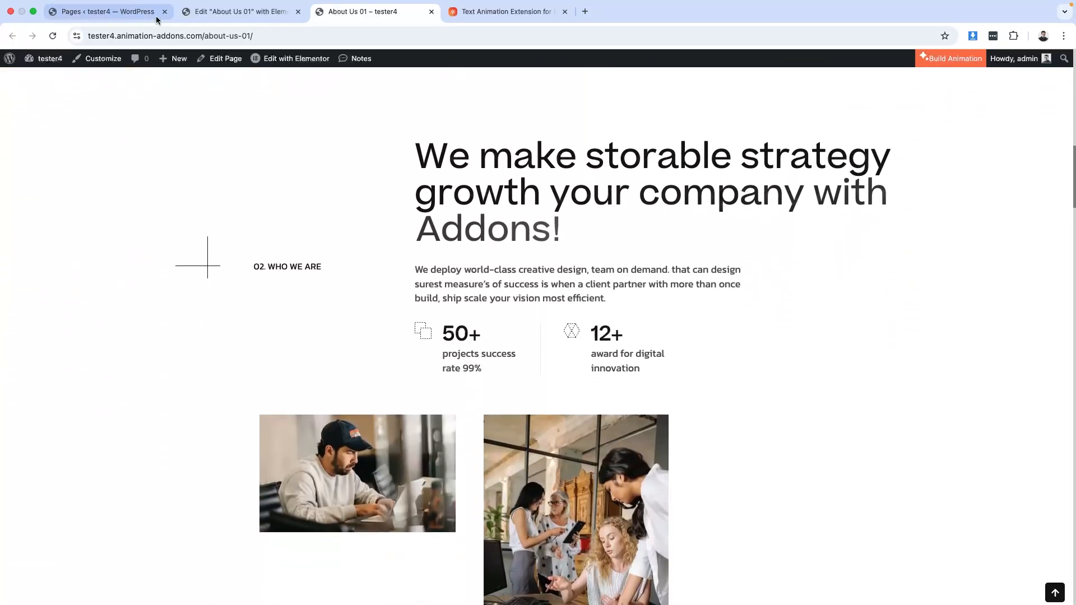
# Return to the Elementor editor and review the trigger options of the "We make storable strategy" title's text animation
pyautogui.click(235, 11)
pyautogui.click(124, 244)
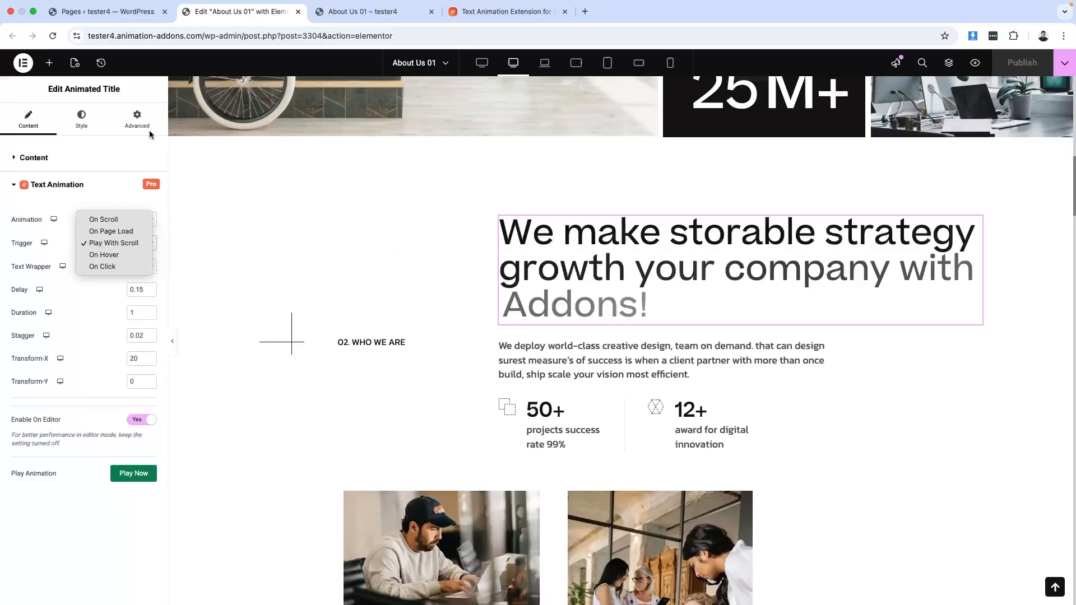
pyautogui.click(635, 366)
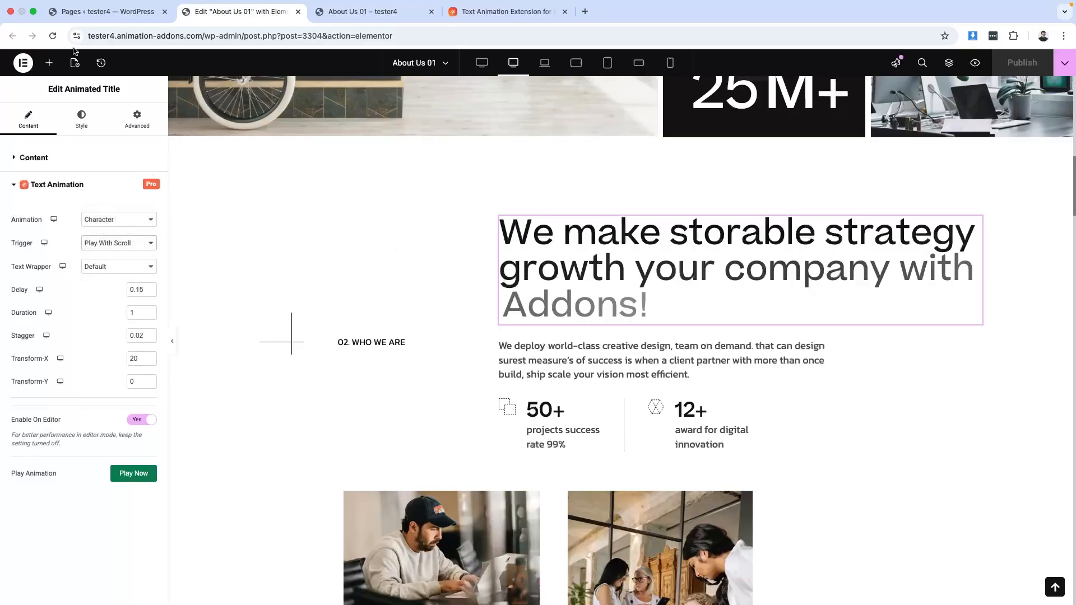
# Add a Button widget directly below the "We make storable strategy" title and set its text to "Hover Animation"
pyautogui.click(49, 62)
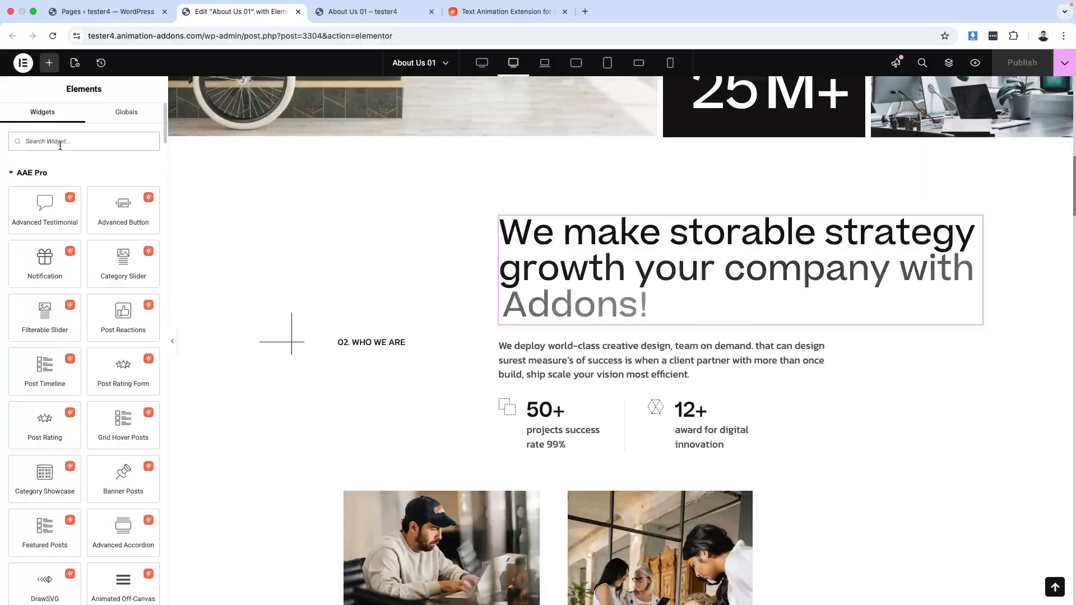
pyautogui.write('button')
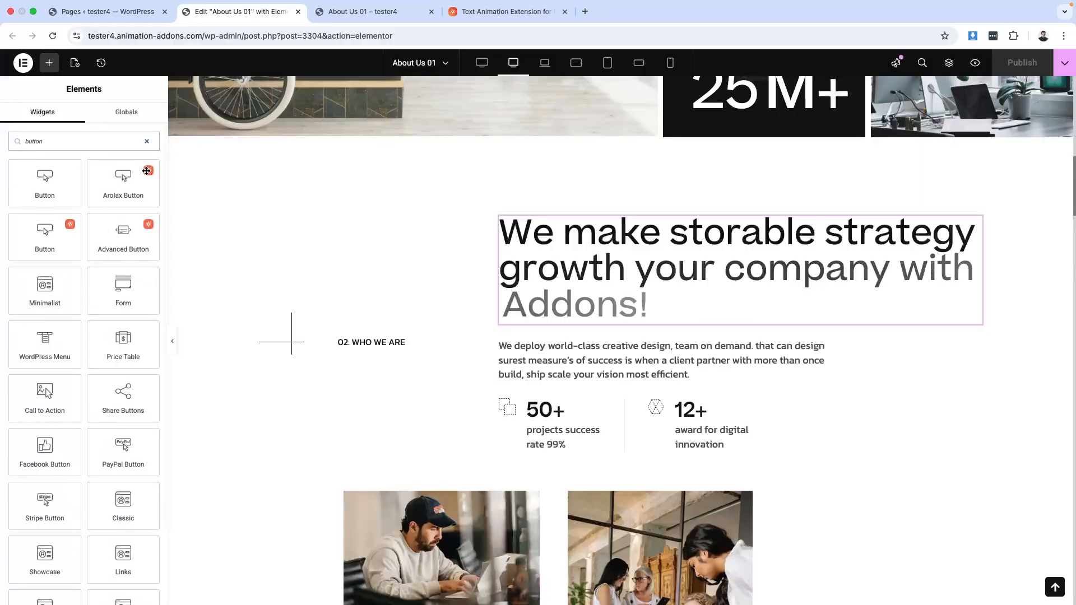
pyautogui.moveTo(45, 237); pyautogui.dragTo(694, 317)
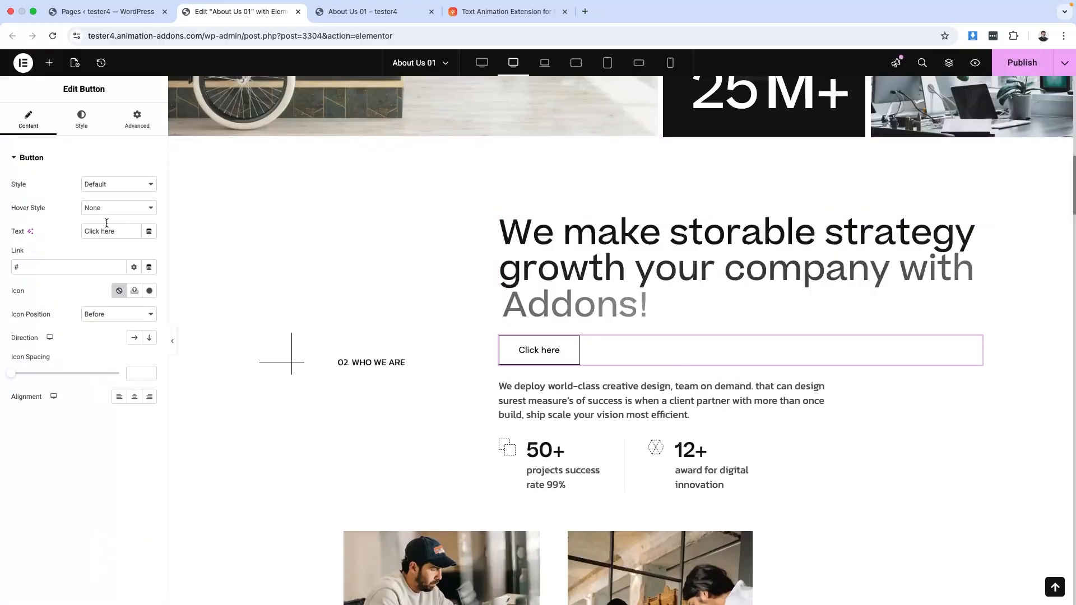
pyautogui.click(91, 319)
pyautogui.click(43, 297)
pyautogui.moveTo(116, 231); pyautogui.dragTo(45, 231)
pyautogui.write('Hover Animation')
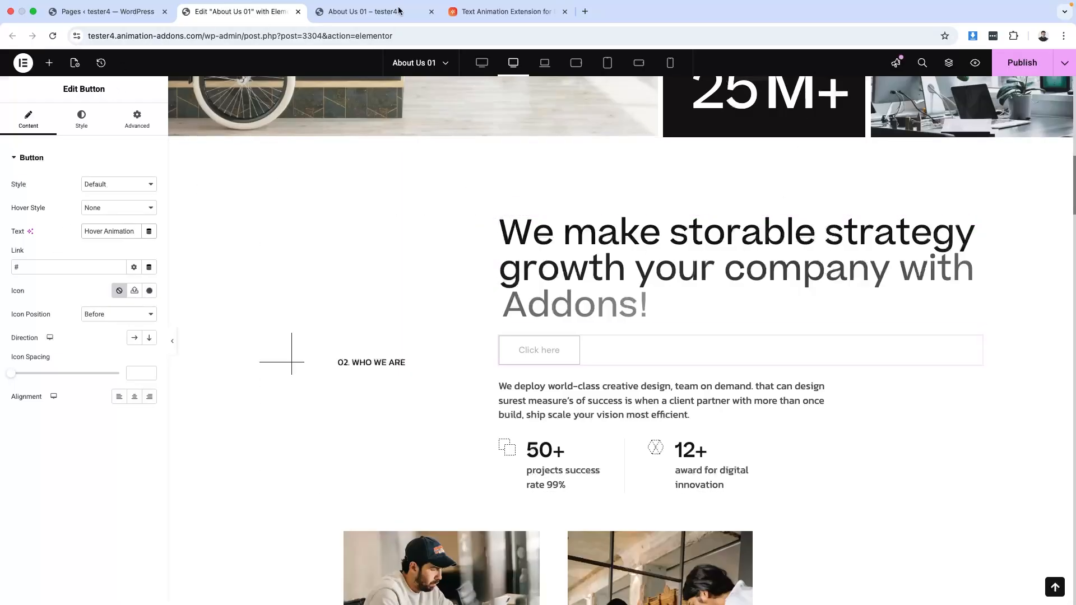
# Show the page structure and assign the CSS class hoverbtn to the "Hover Animation" button
pyautogui.click(948, 64)
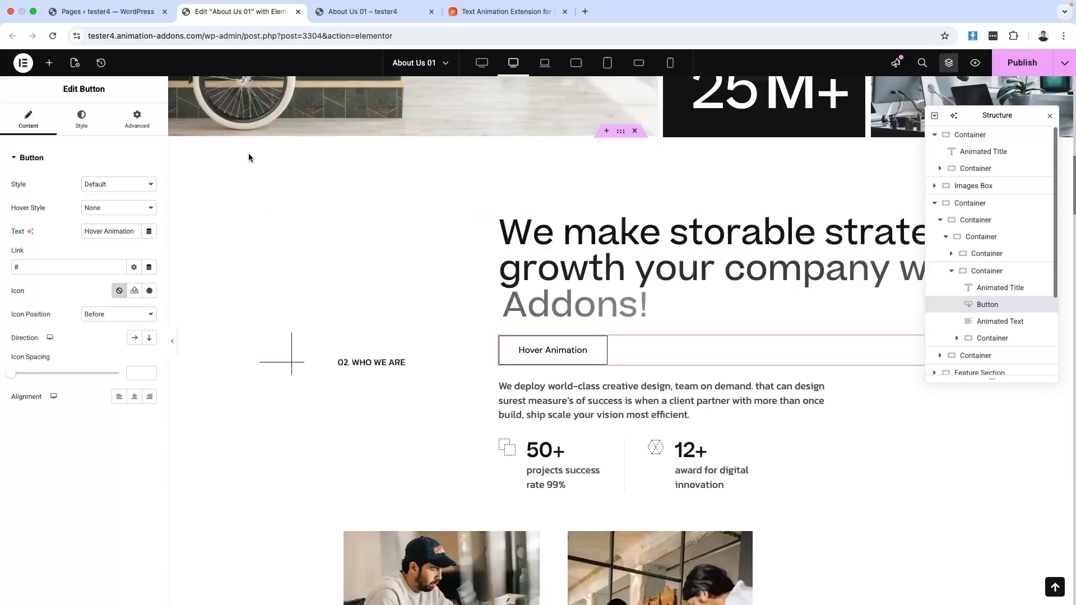
pyautogui.click(137, 119)
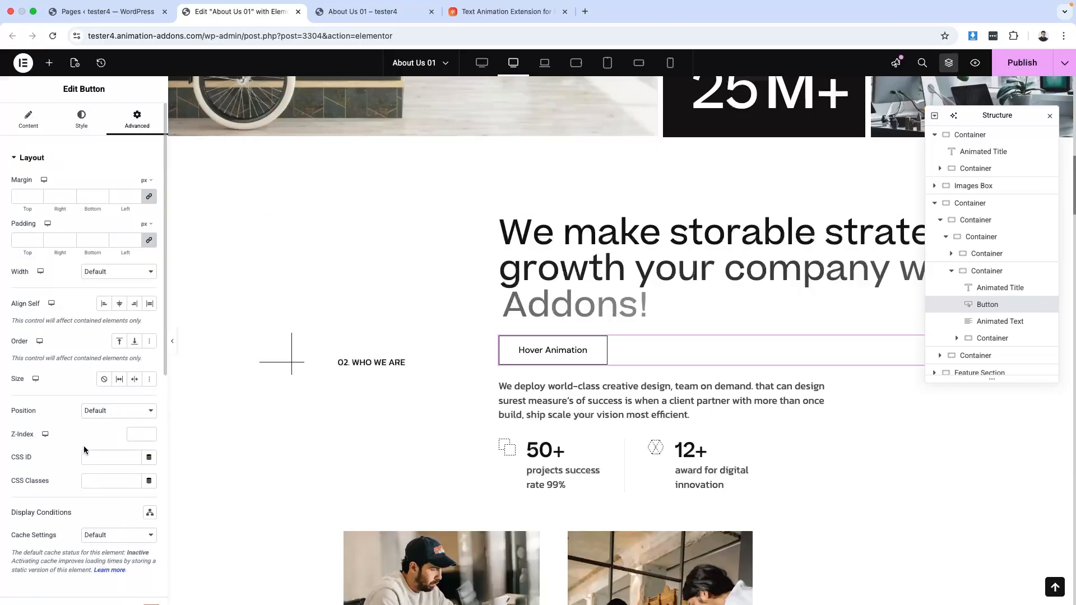
pyautogui.click(98, 458)
pyautogui.click(90, 480)
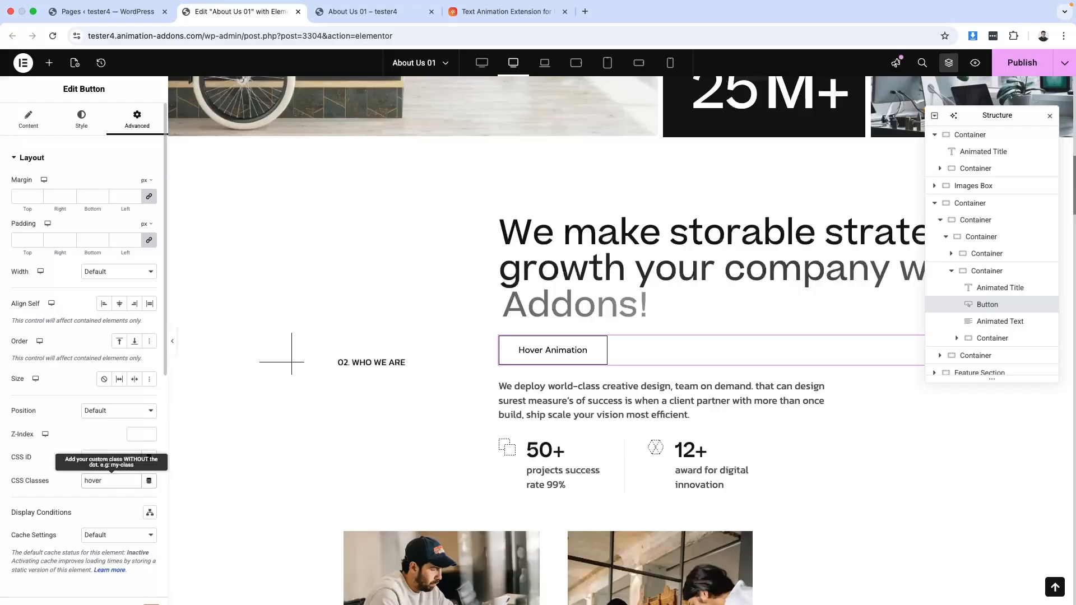
pyautogui.doubleClick(95, 480)
# Set the "We make storable strategy" title's animation trigger to On Hover with the trigger selector .hoverbtn
pyautogui.click(551, 280)
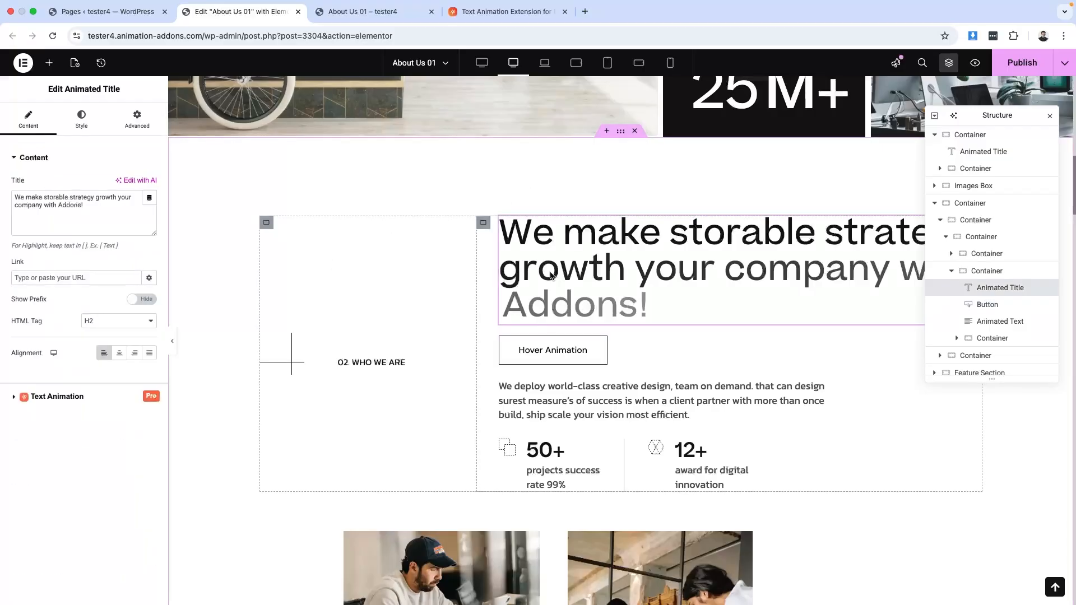
pyautogui.click(51, 399)
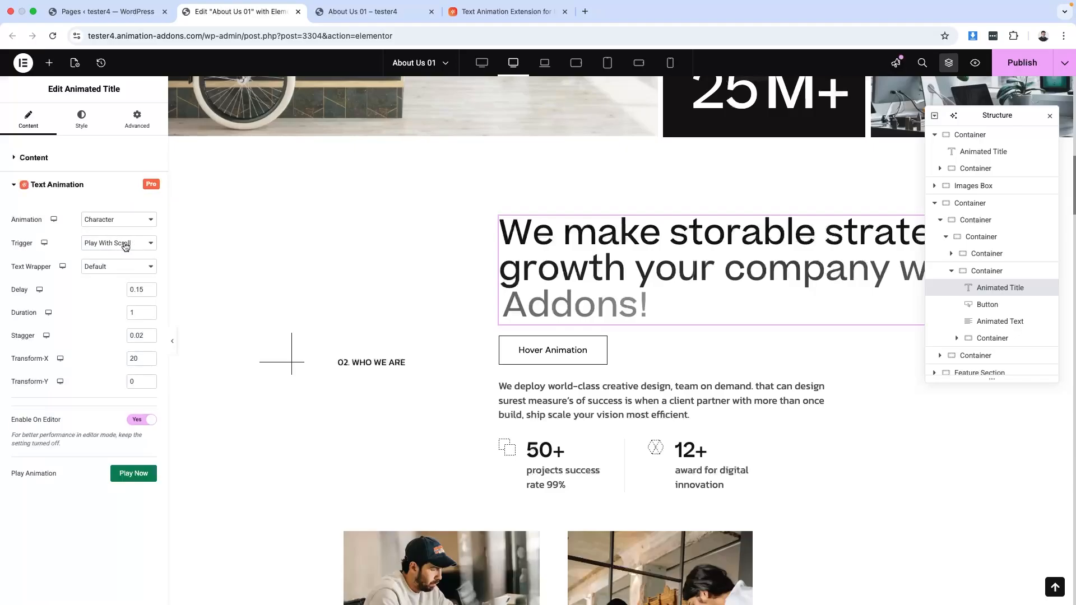
pyautogui.click(125, 246)
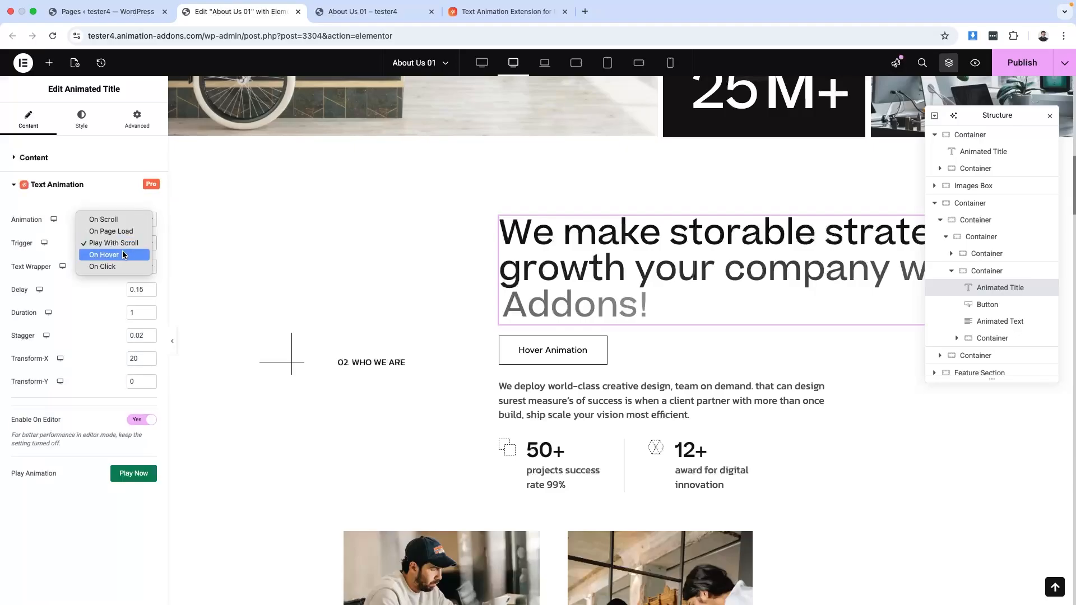
pyautogui.click(123, 253)
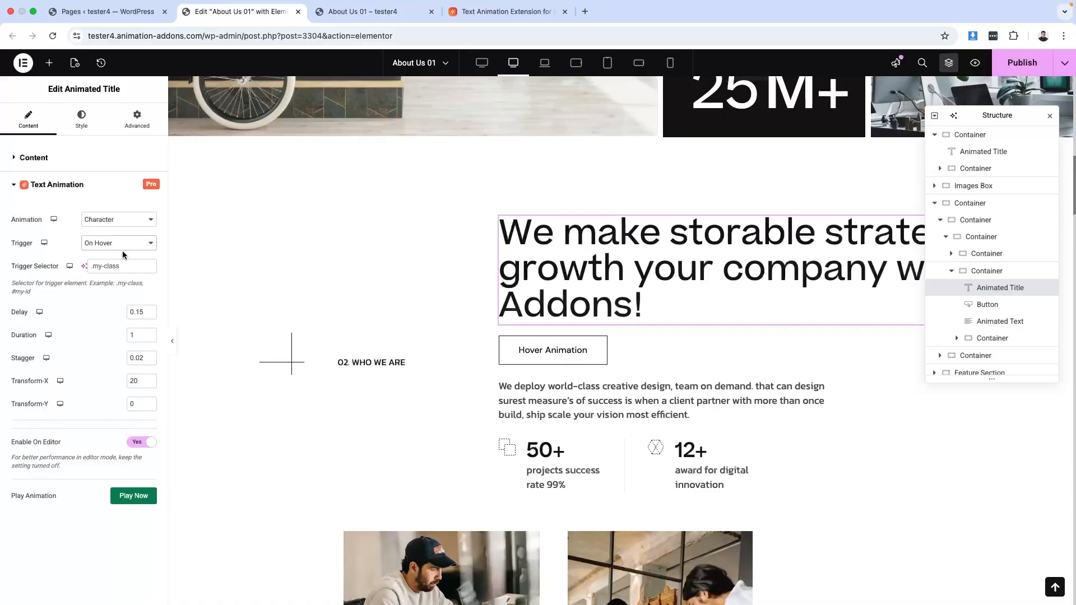
pyautogui.click(114, 263)
pyautogui.write('.hoverbtn')
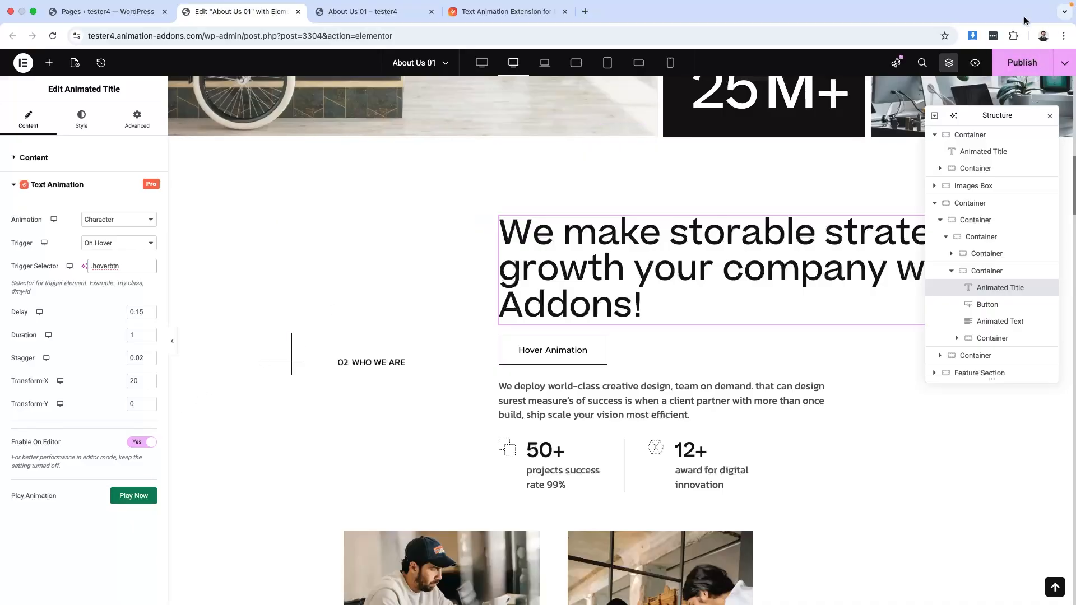
# Publish the On Hover trigger and test it with the "Hover Animation" button on the reloaded live page
pyautogui.click(1029, 63)
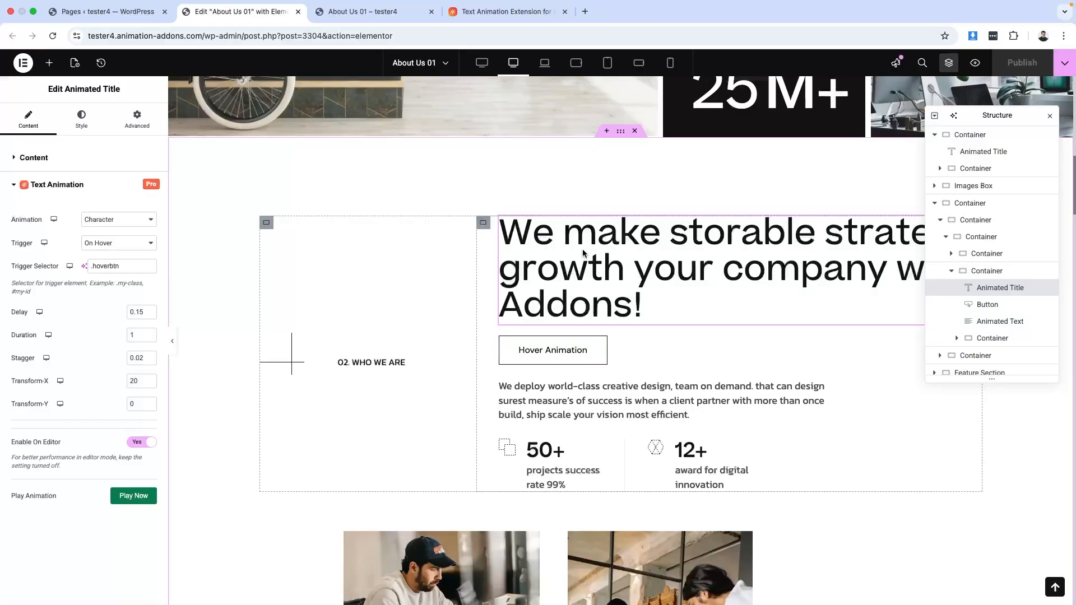
pyautogui.click(364, 12)
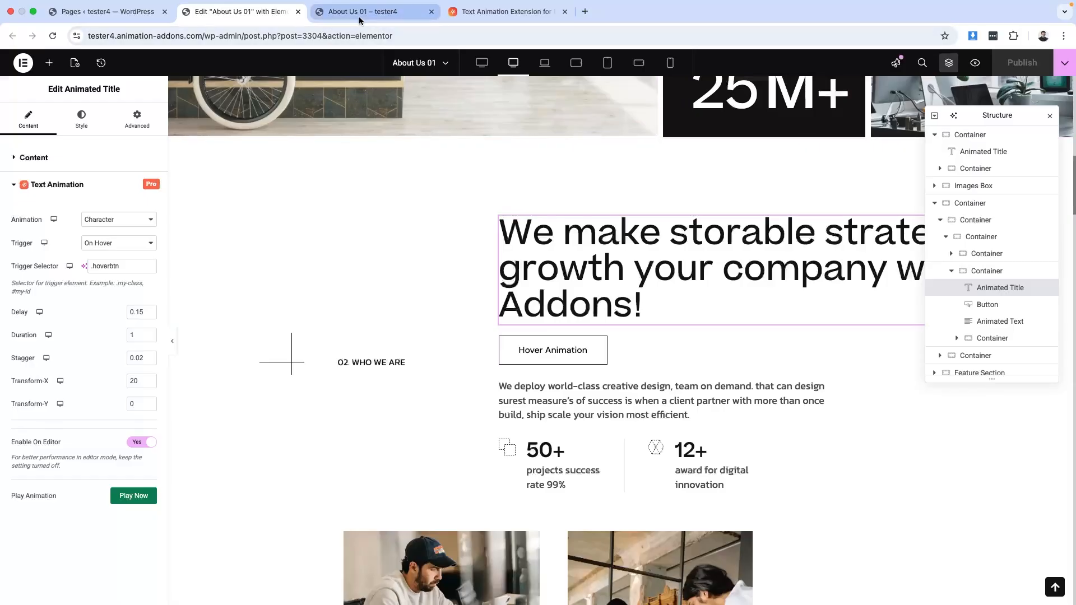
pyautogui.press('super+r')
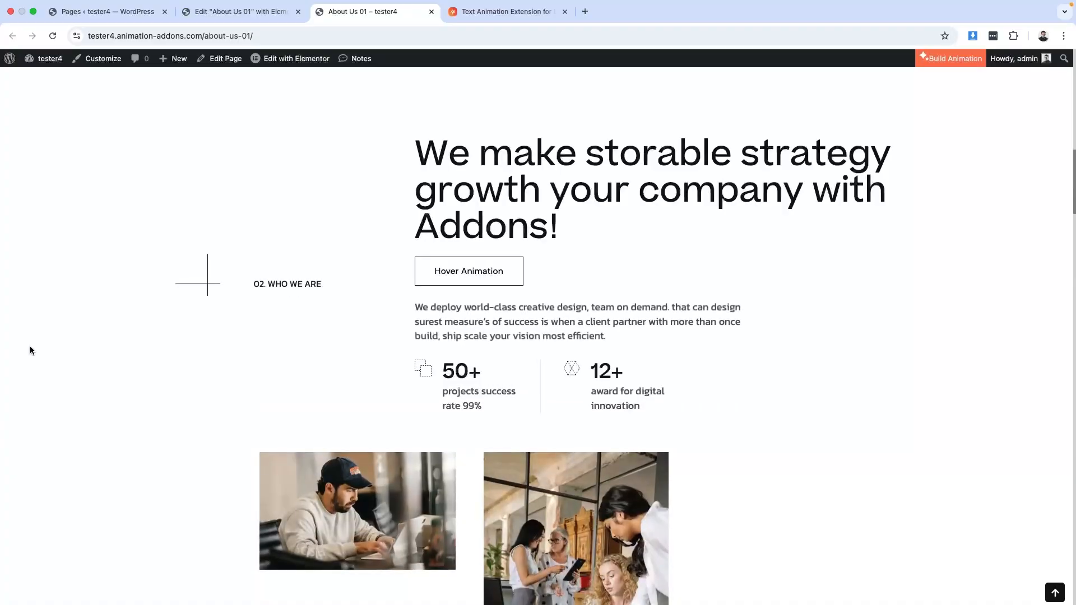
pyautogui.scroll(3, 31, 350)
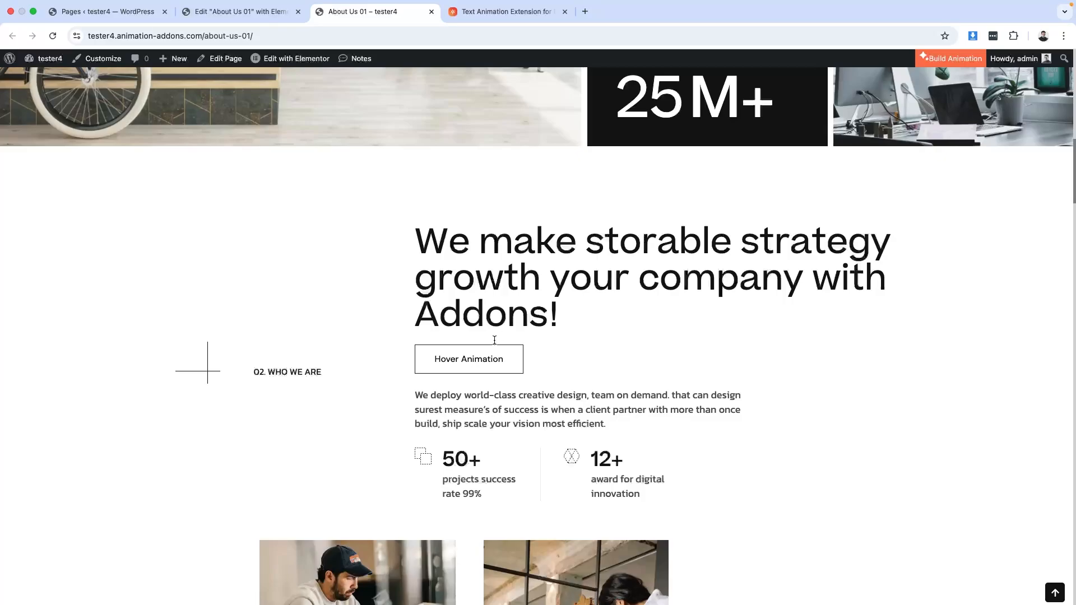
pyautogui.moveTo(476, 361)
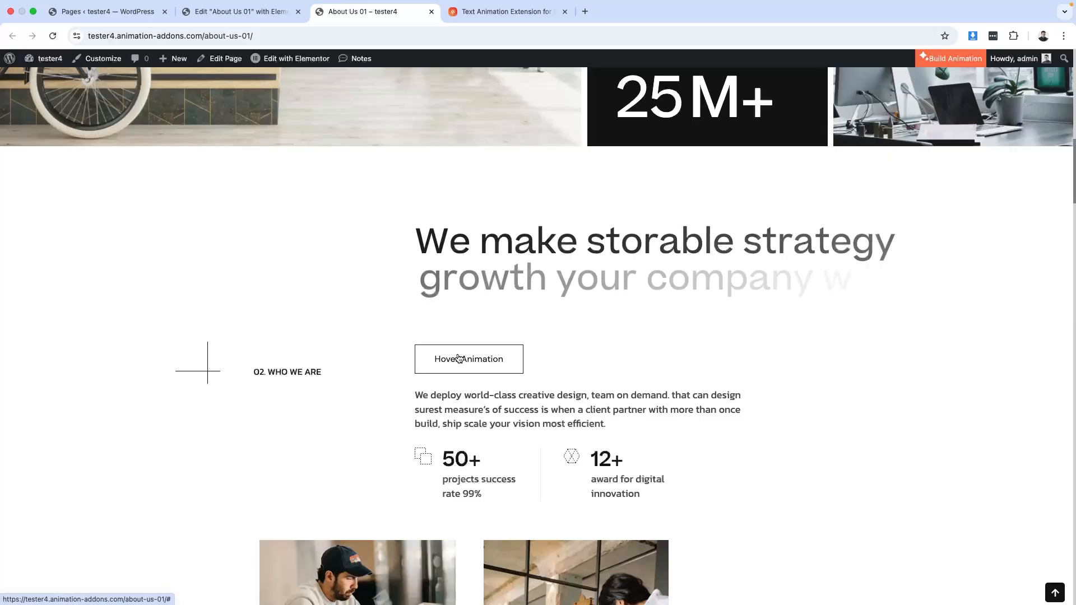
# Review the title's trigger options and .hoverbtn selector in the editor against the button's hover behaviour on the live page
pyautogui.click(219, 7)
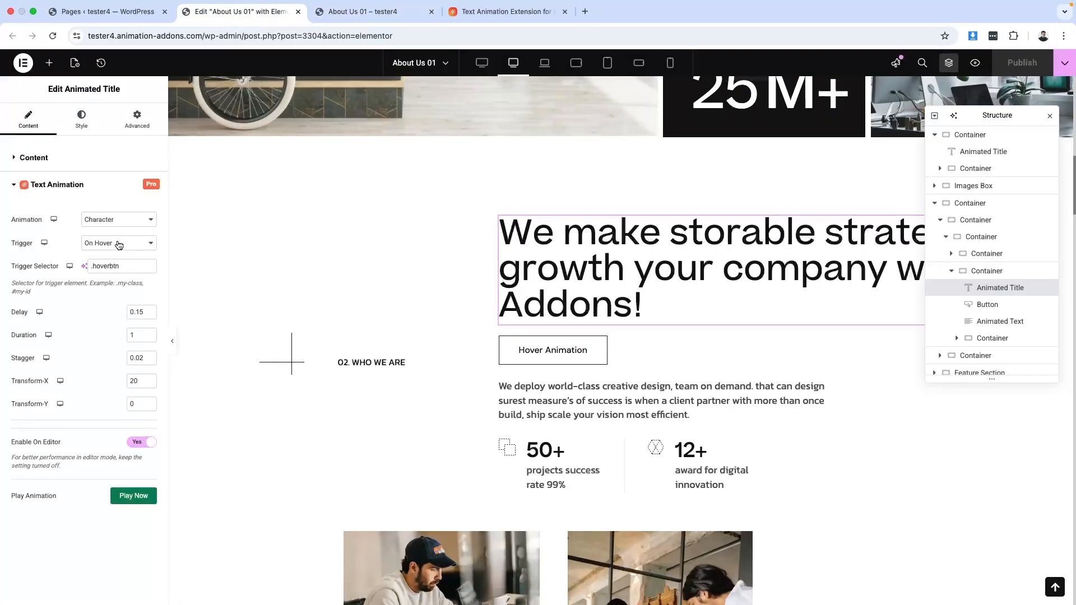
pyautogui.click(119, 244)
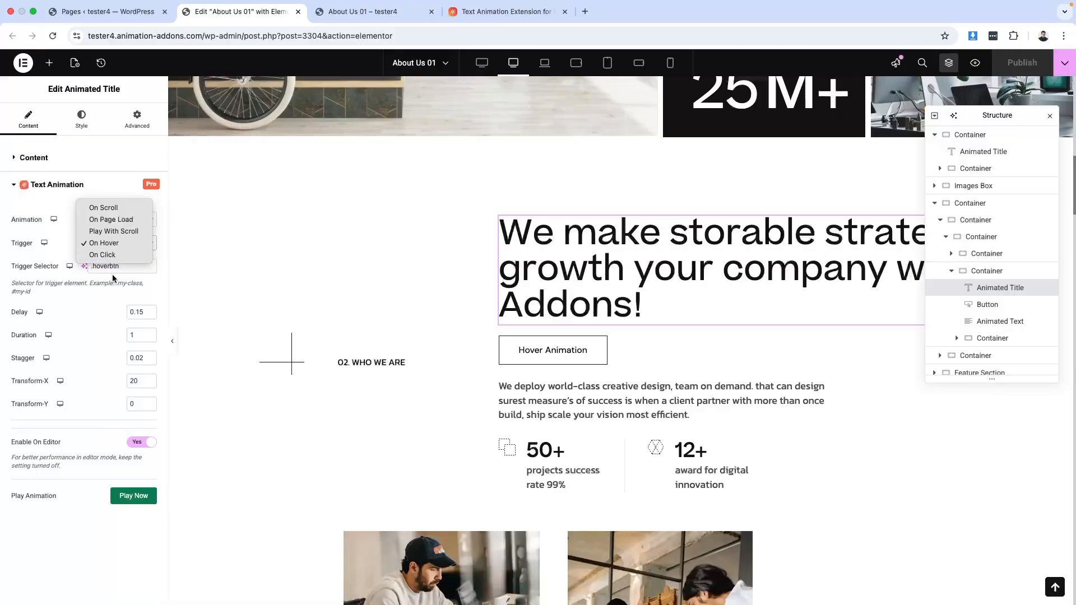
pyautogui.doubleClick(110, 266)
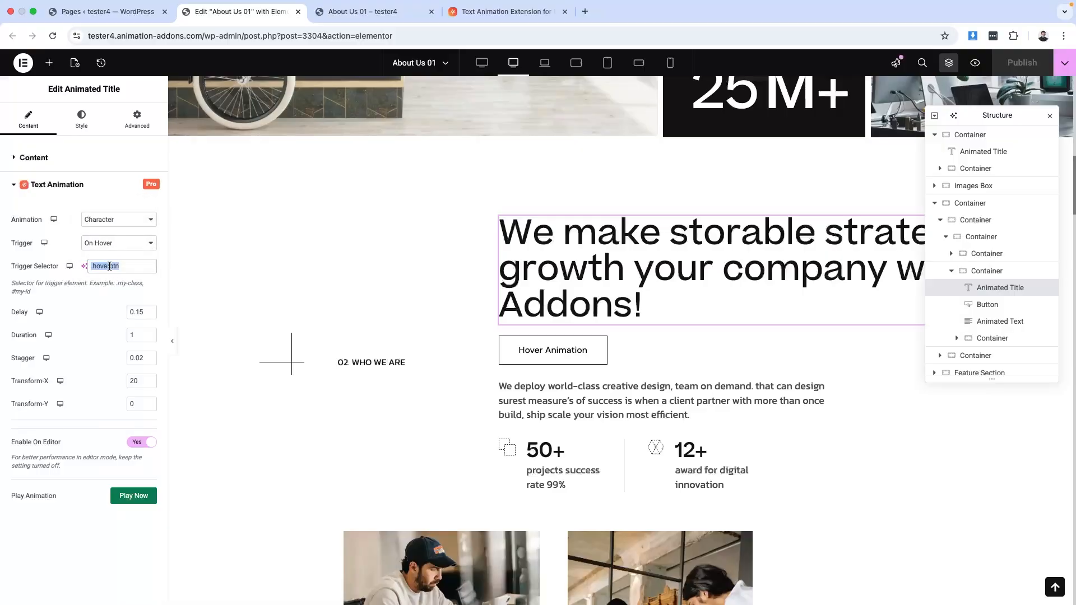
pyautogui.click(356, 10)
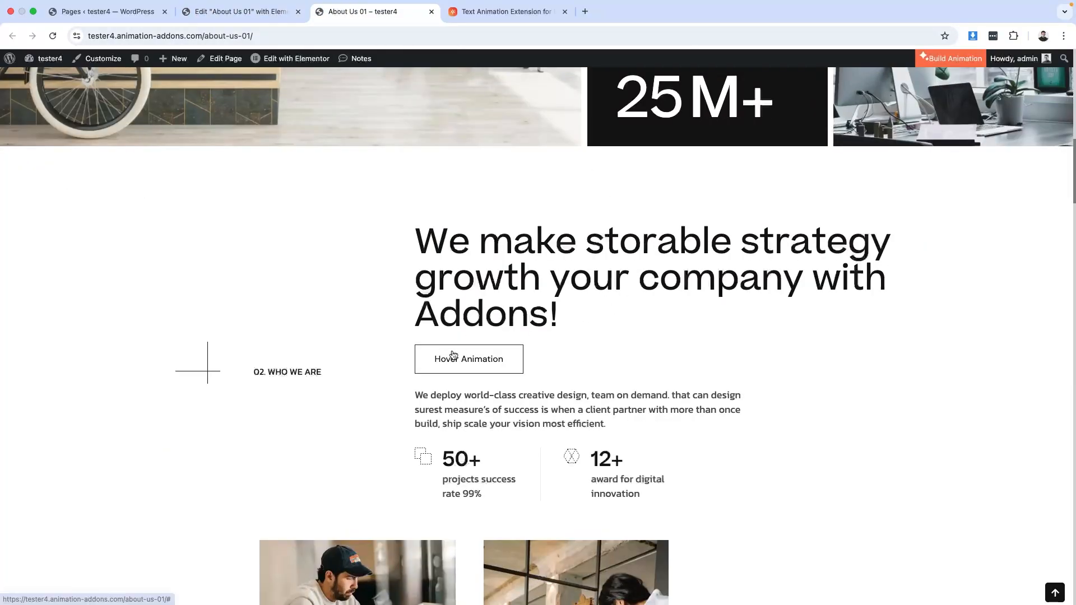
pyautogui.click(246, 11)
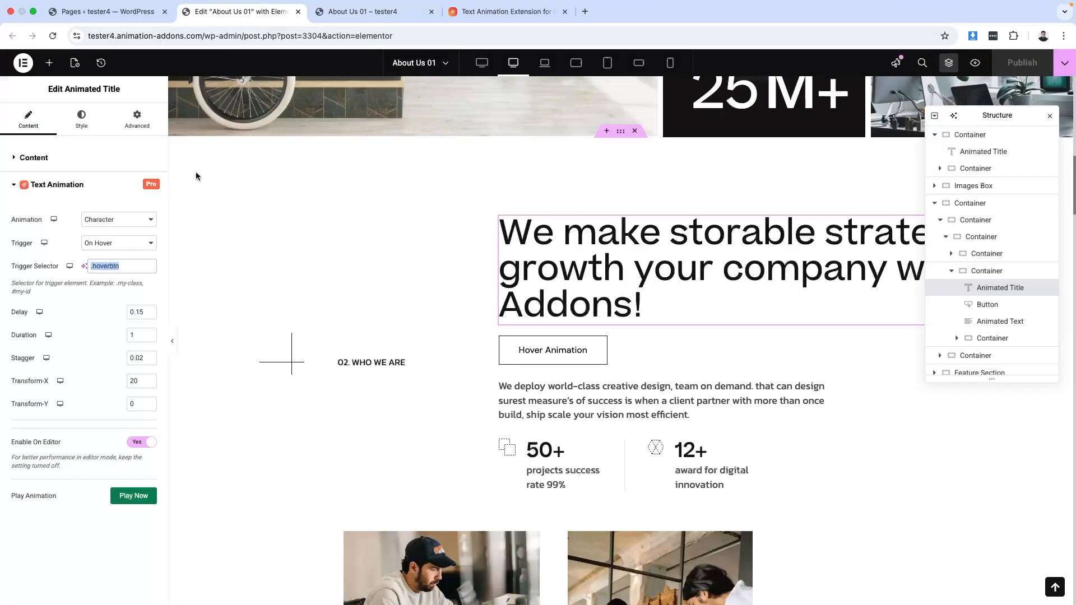
pyautogui.click(361, 12)
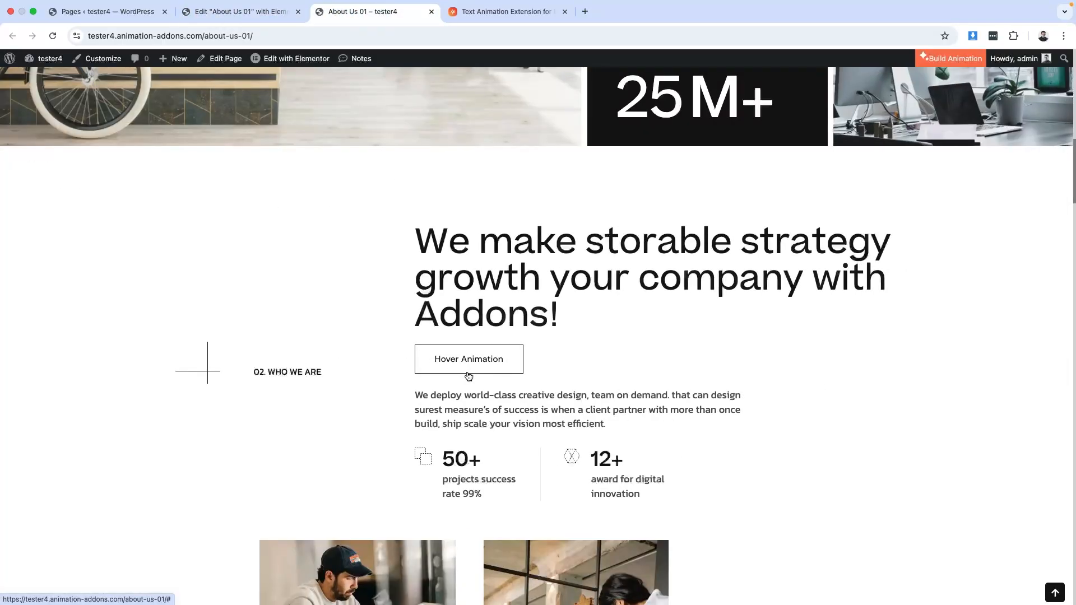
# Return to the editor, change the "We make storable strategy" title's animation trigger to On Click and publish the page
pyautogui.click(222, 17)
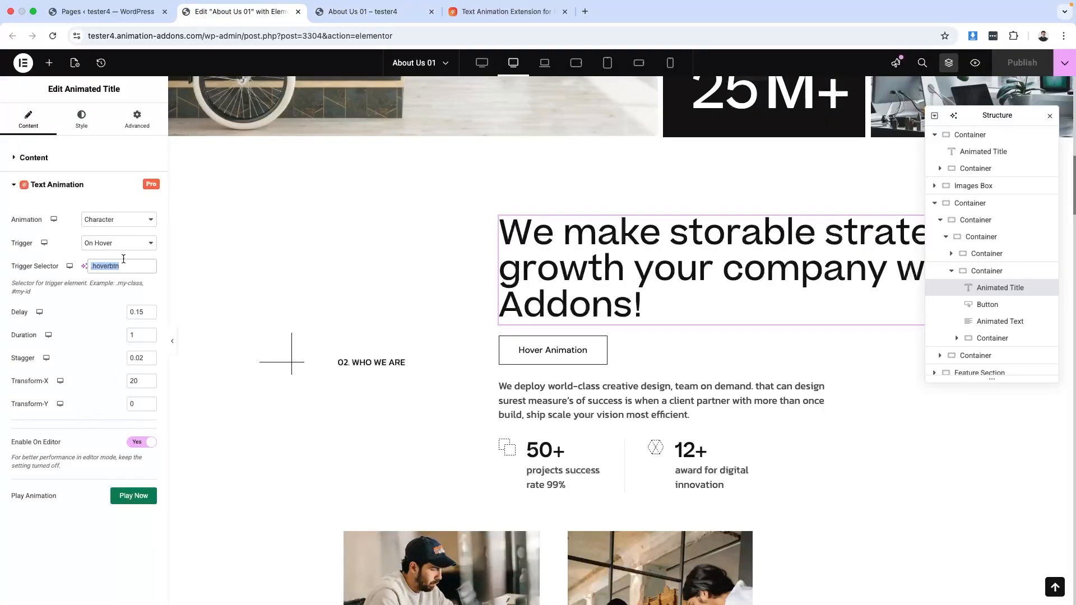
pyautogui.click(117, 244)
pyautogui.click(105, 254)
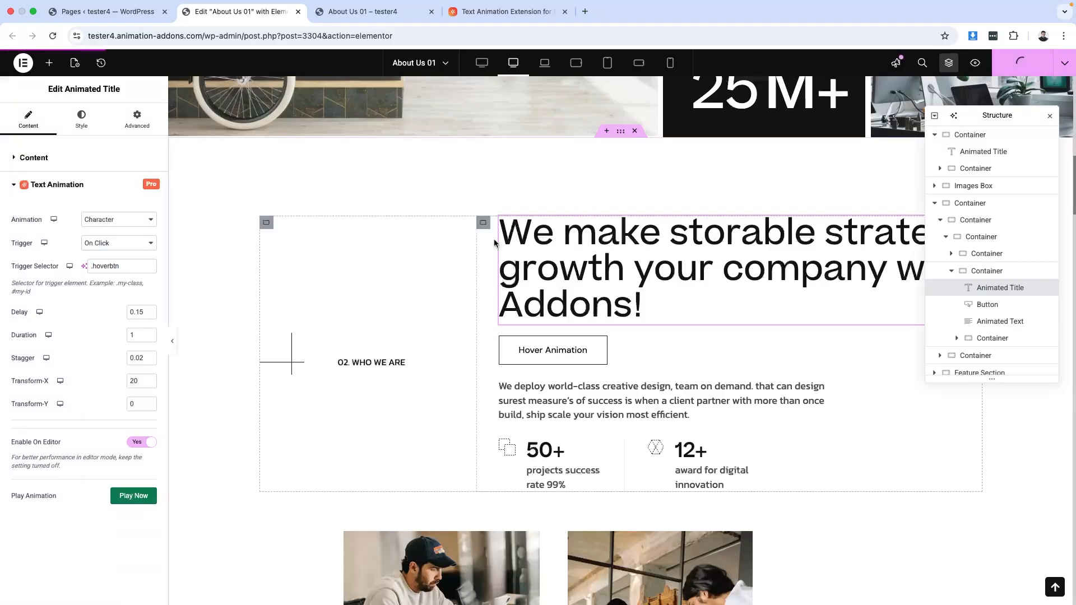
# Reload the live About Us 01 page and test the title's On Click animation with the "Hover Animation" button
pyautogui.hotkey('ctrl', 'Tab')
pyautogui.press('super+r')
pyautogui.click(462, 355)
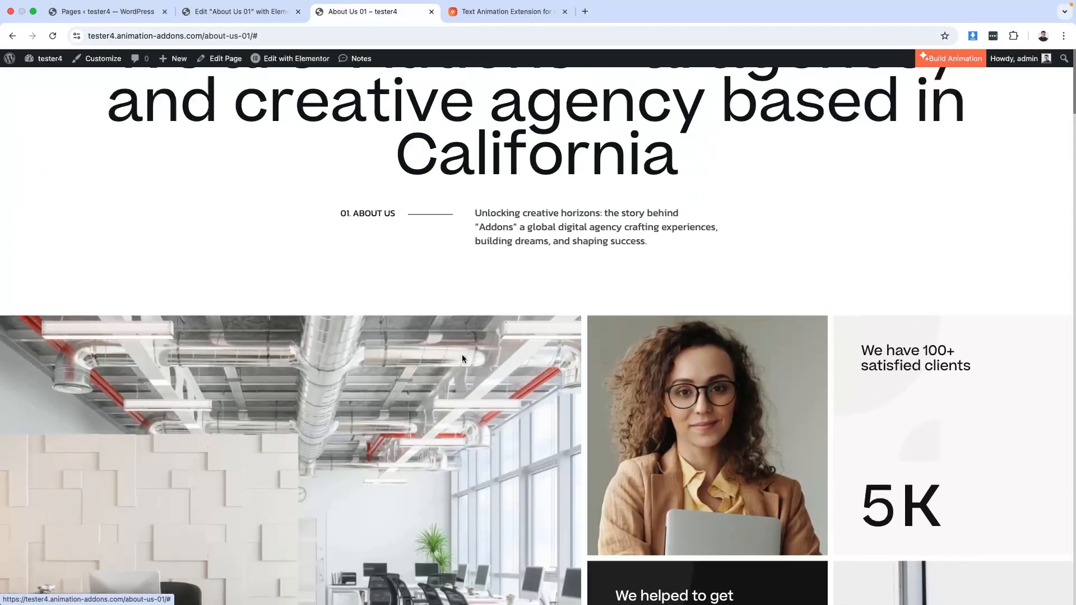
pyautogui.scroll(-10, 462, 355)
pyautogui.scroll(-2, 462, 355)
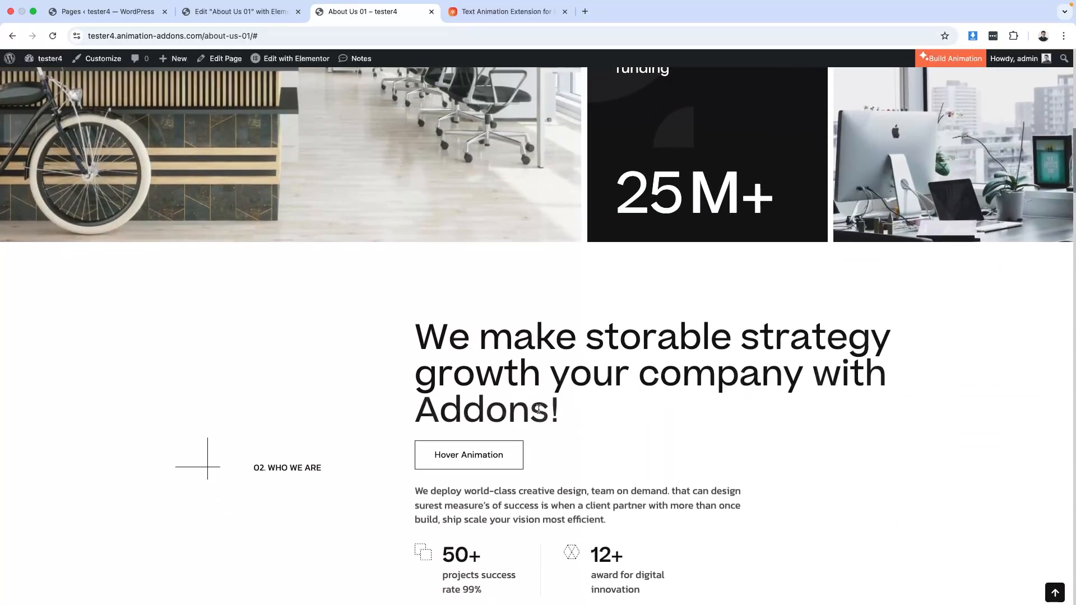
# Test the On Click animation with the button in the Elementor editor and review the title's content and text animation settings
pyautogui.click(235, 12)
pyautogui.click(539, 348)
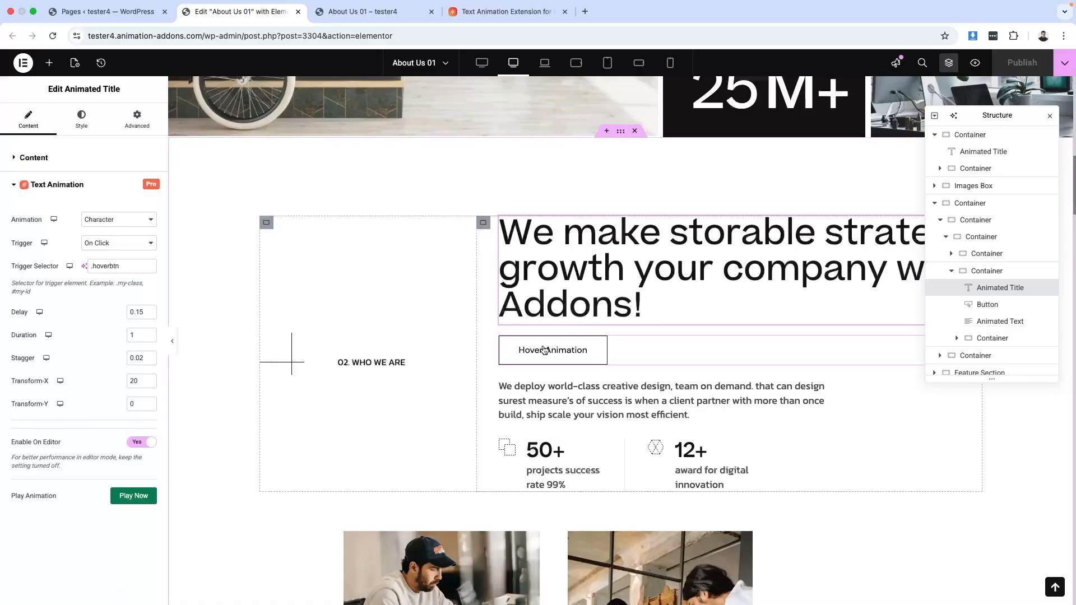
pyautogui.click(531, 354)
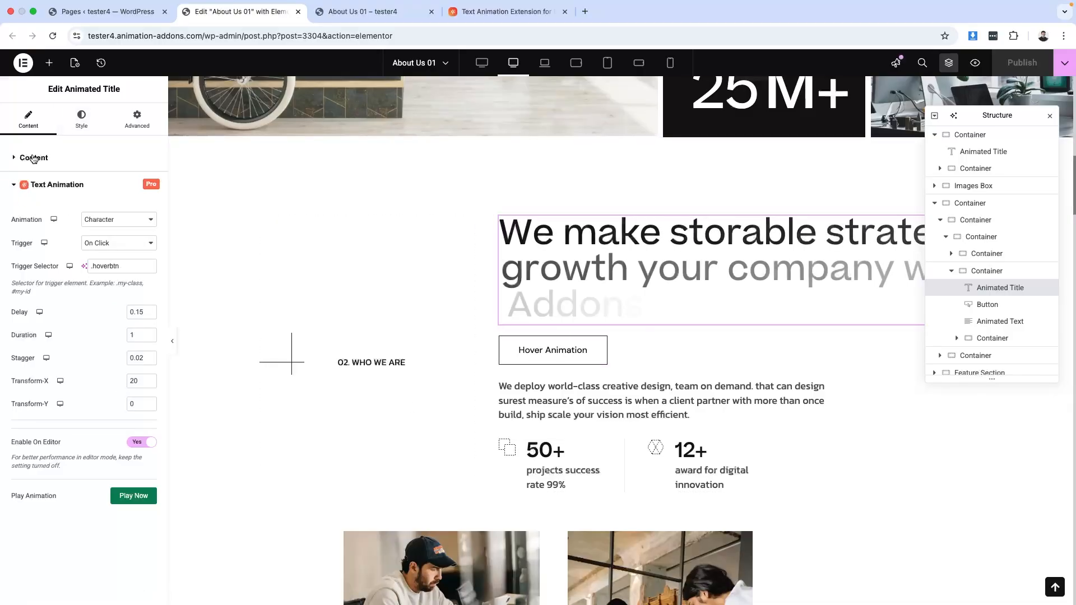
pyautogui.click(28, 158)
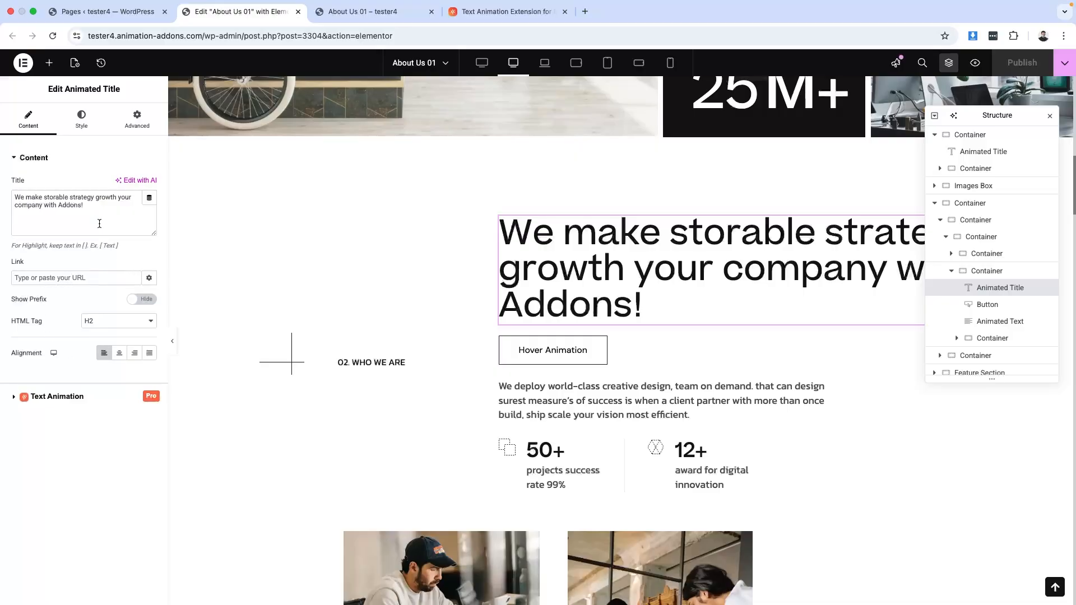
pyautogui.click(544, 353)
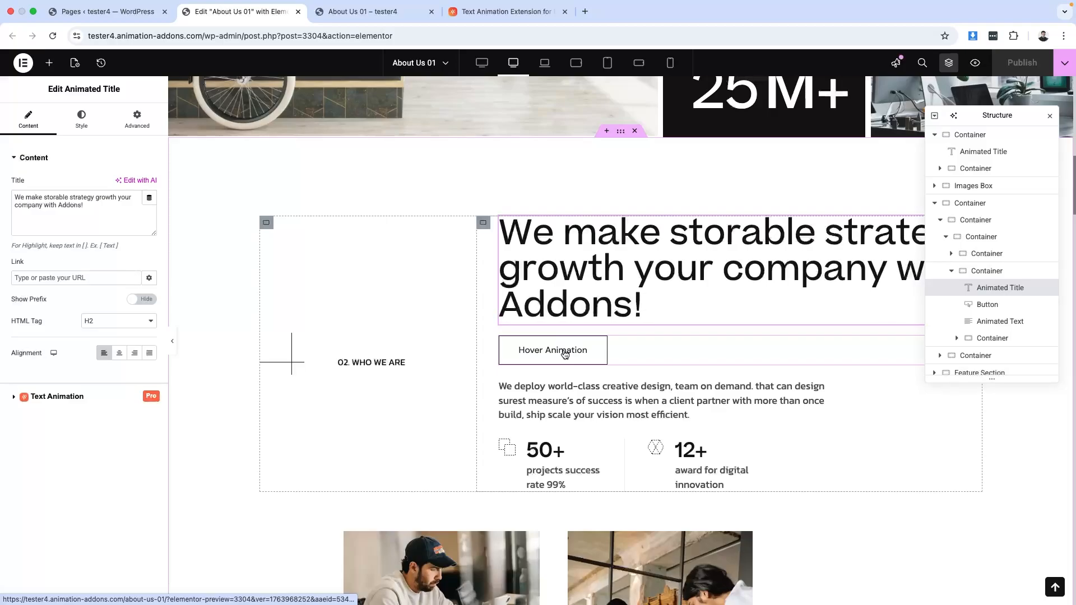
pyautogui.click(44, 399)
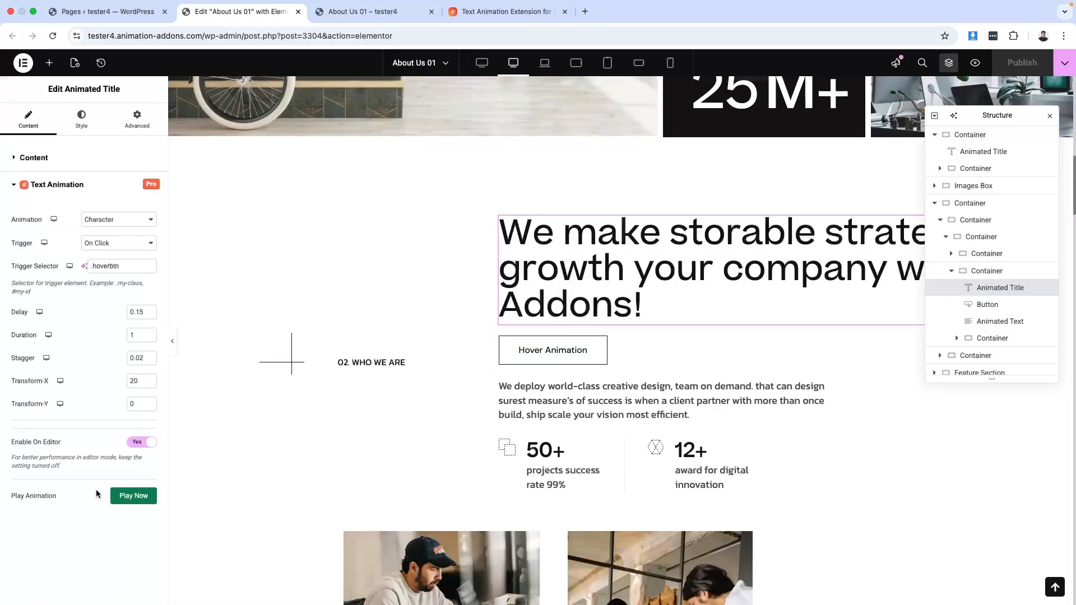